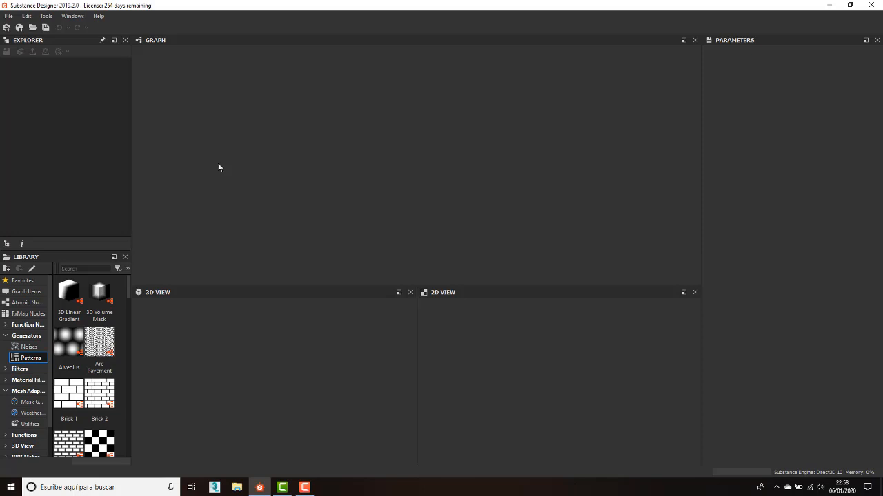
- Create a new substance graph from the PBR (Metallic/Roughness) template at 2048 x 2048 px
left_click(8, 16)
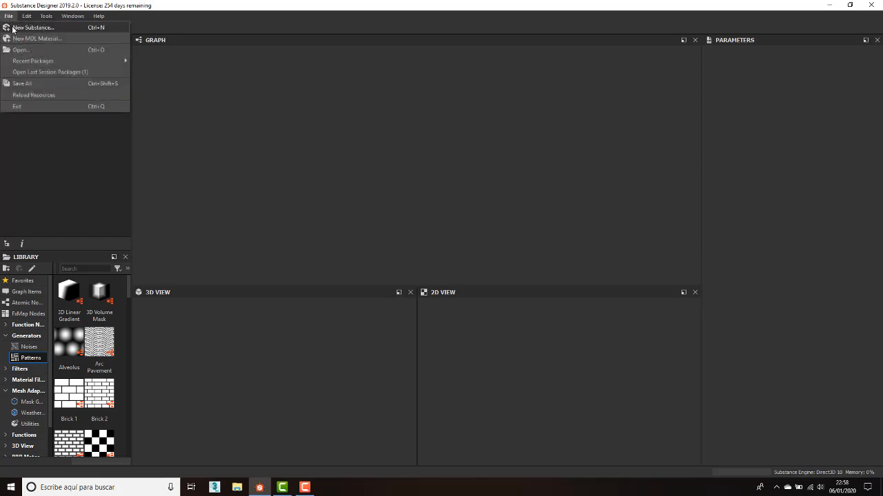
left_click(27, 28)
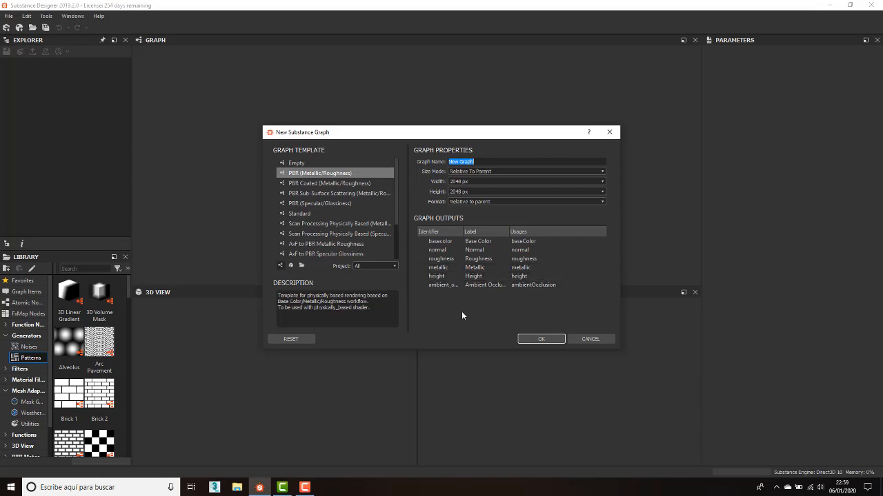
left_click(520, 339)
left_click(529, 338)
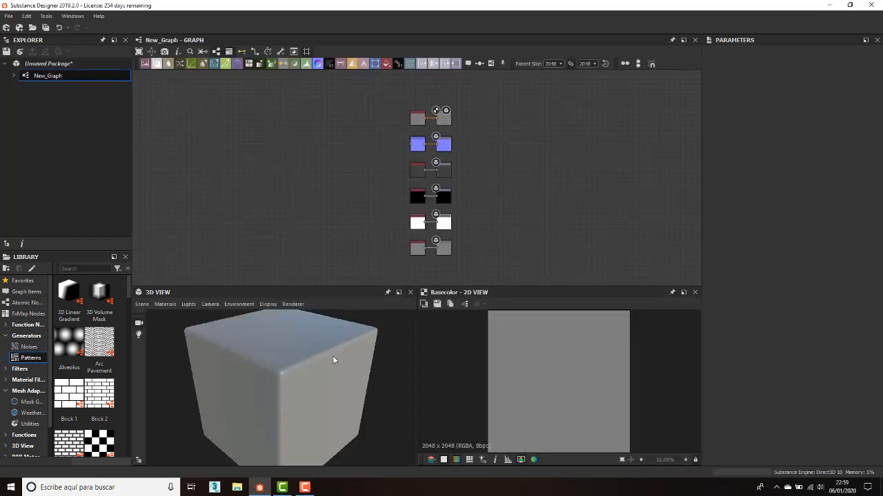
- Try deleting the six source nodes that feed the graph outputs, and undo the deletion
scroll(333, 356, "down", 2)
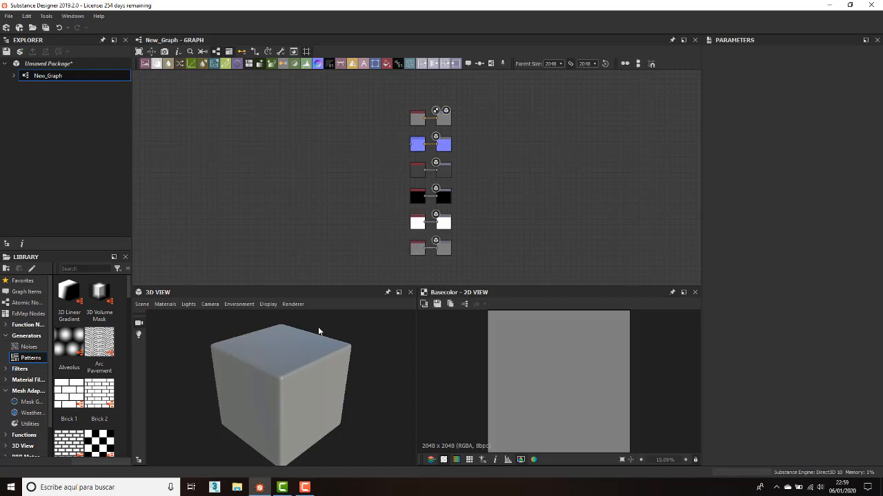
mouse_move(349, 337)
left_mouse_down()
mouse_move(347, 359)
mouse_move(374, 337)
mouse_move(339, 338)
mouse_move(364, 283)
left_mouse_up()
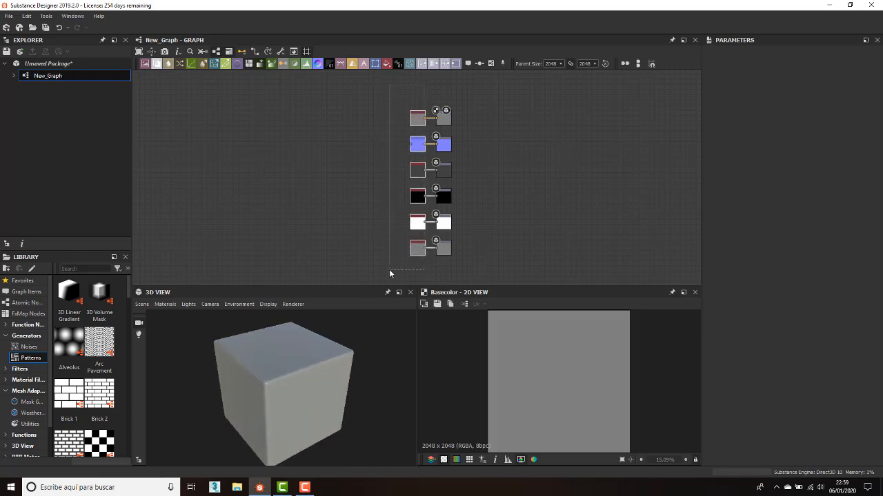
key("Delete")
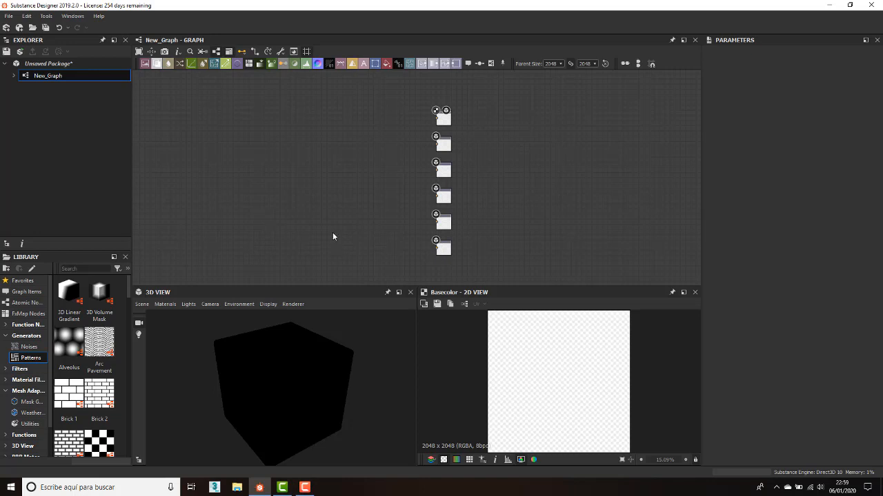
key("ctrl+z")
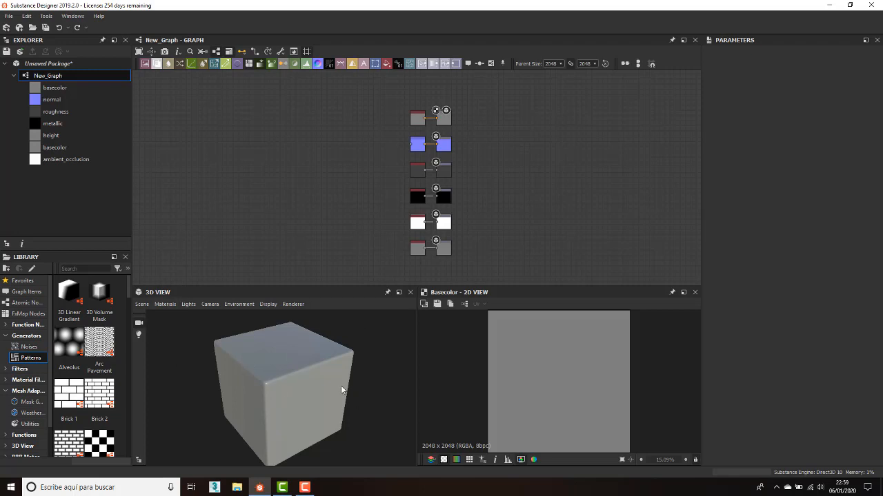
- Change the 3D preview mesh to Plane (hi-res) and frame the whole plane
scroll(140, 303, "up", 4)
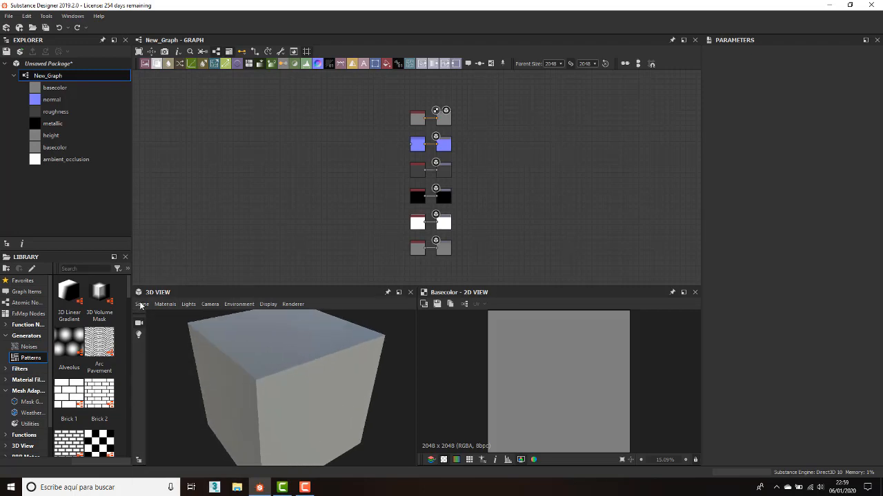
left_click(141, 304)
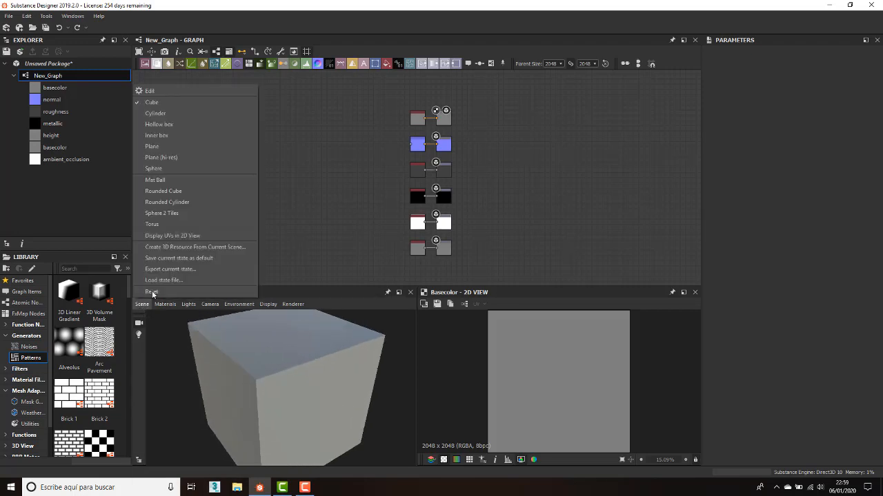
left_click(162, 158)
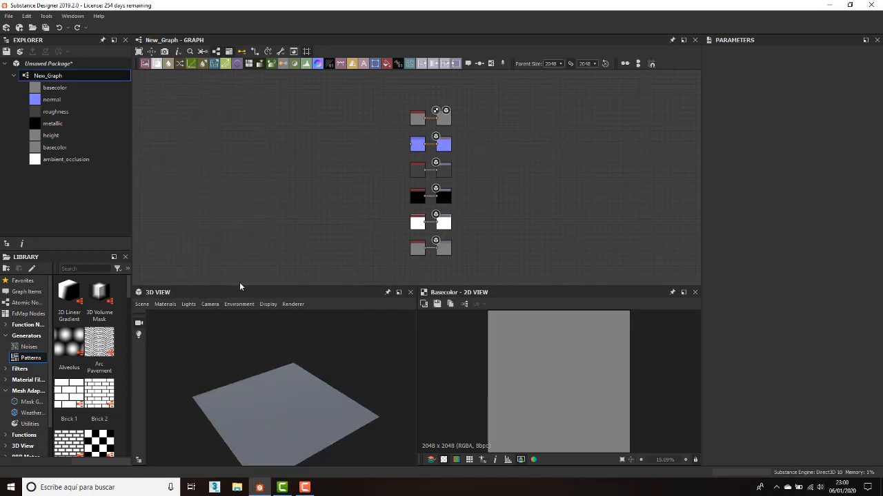
scroll(325, 351, "down", 2)
left_click_drag(331, 354, 346, 354)
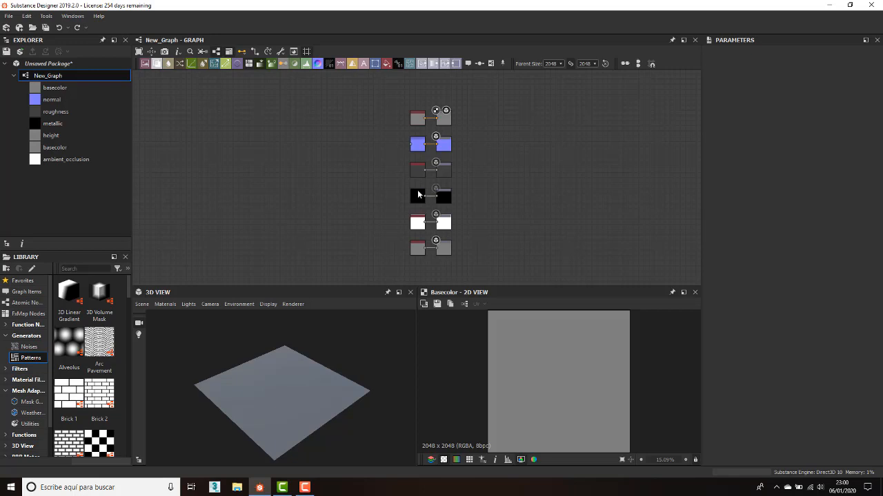
- Browse the Noises and Patterns generators in the library for a suitable base pattern
middle_click_drag(318, 238, 354, 191)
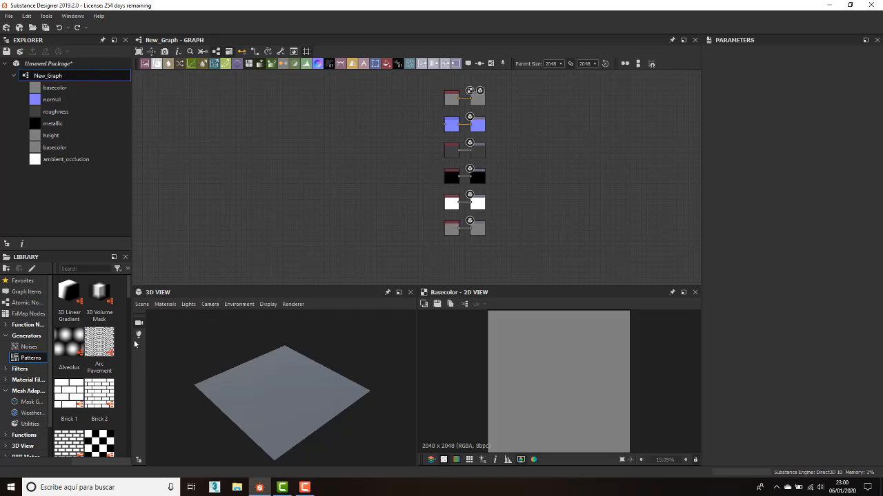
left_click(29, 347)
scroll(78, 360, "down", 5)
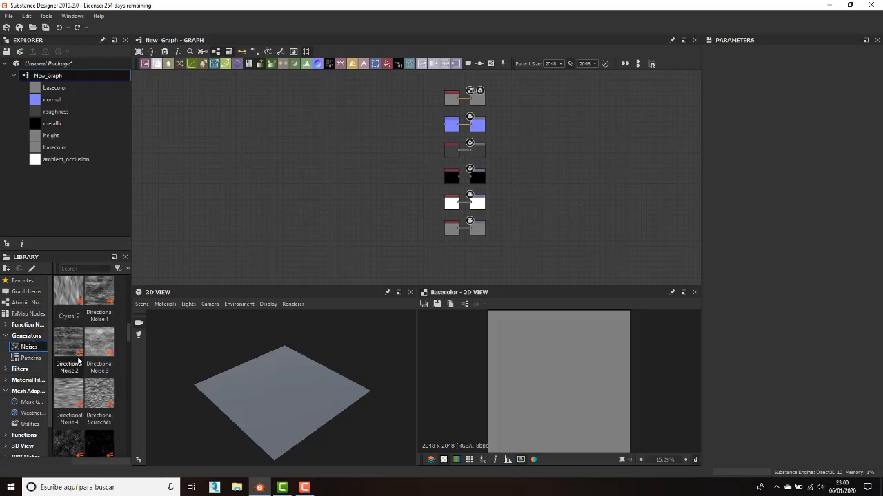
scroll(78, 360, "down", 3)
scroll(101, 394, "down", 3)
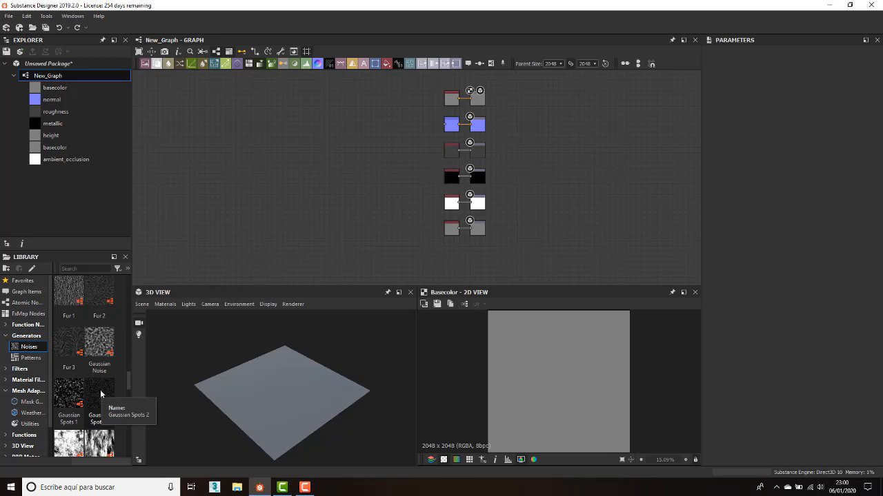
left_click(30, 358)
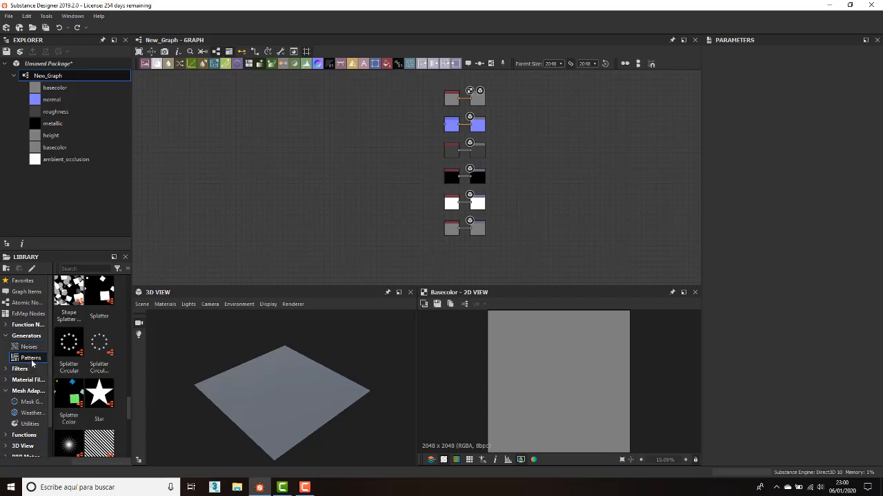
scroll(76, 375, "down", 10)
scroll(80, 376, "up", 5)
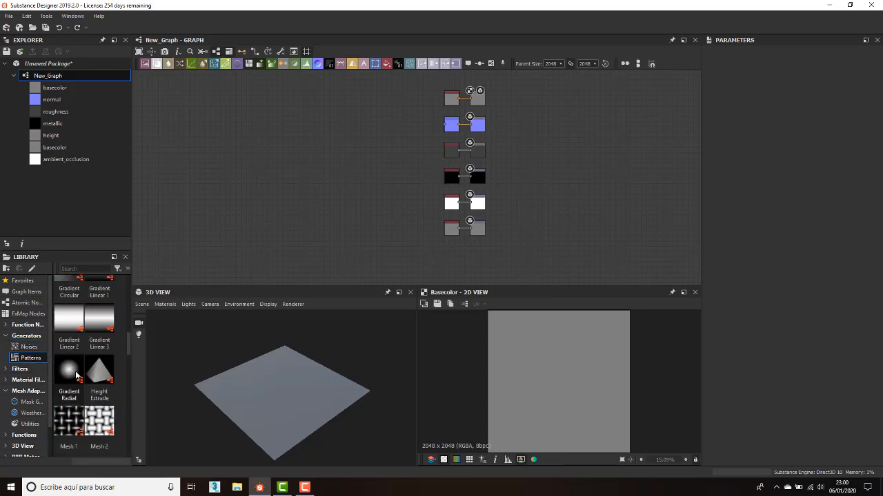
scroll(88, 376, "down", 3)
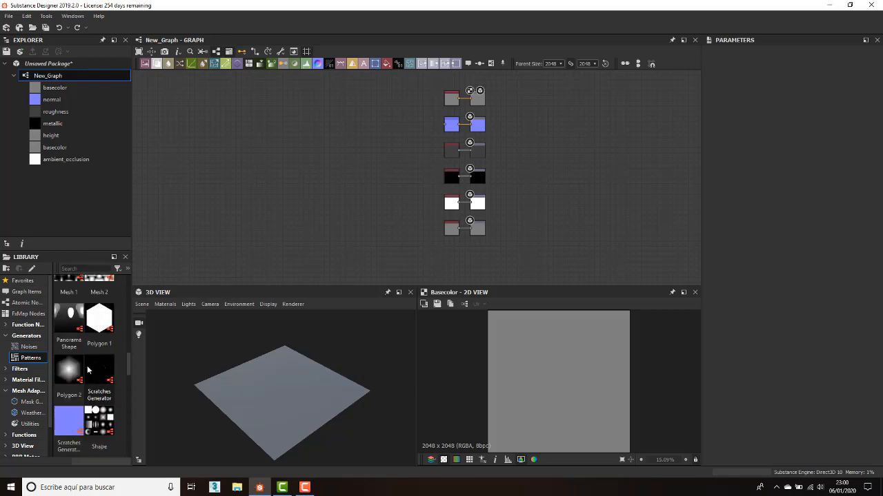
scroll(88, 375, "up", 3)
scroll(87, 373, "down", 3)
scroll(82, 369, "down", 5)
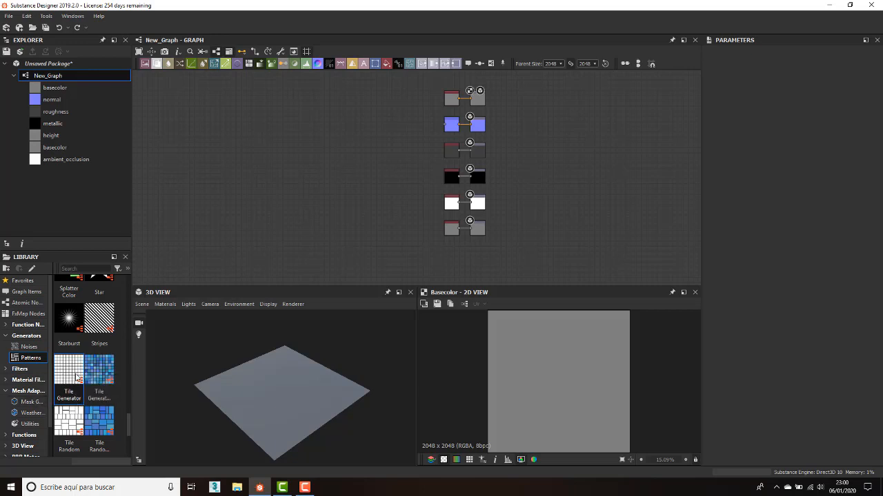
- Add a Tile Generator pattern node to the empty area of the graph, well before the output nodes
scroll(74, 372, "up", 3)
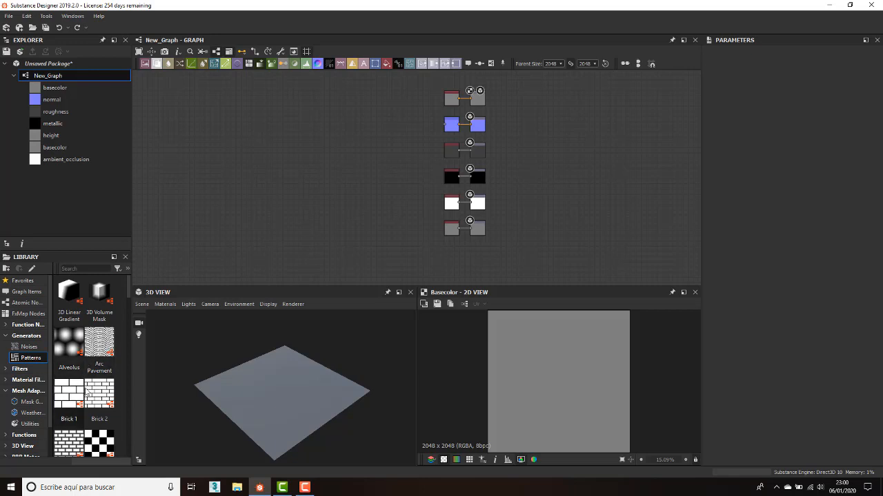
scroll(82, 394, "up", 2)
scroll(79, 390, "down", 6)
scroll(71, 376, "up", 2)
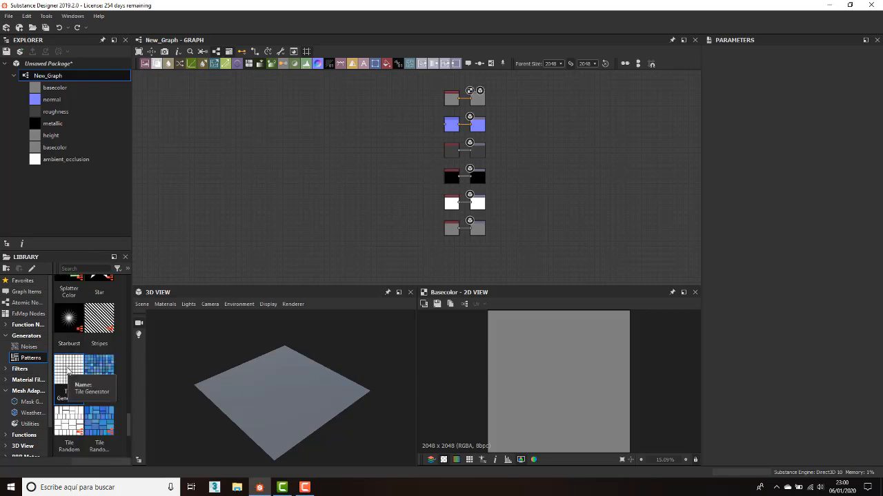
left_click_drag(68, 371, 274, 157)
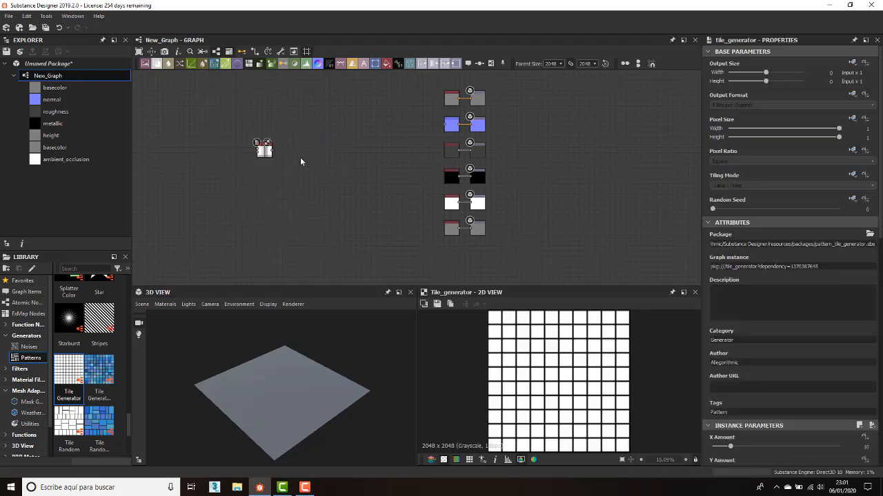
scroll(302, 163, "up", 1)
scroll(250, 150, "up", 4)
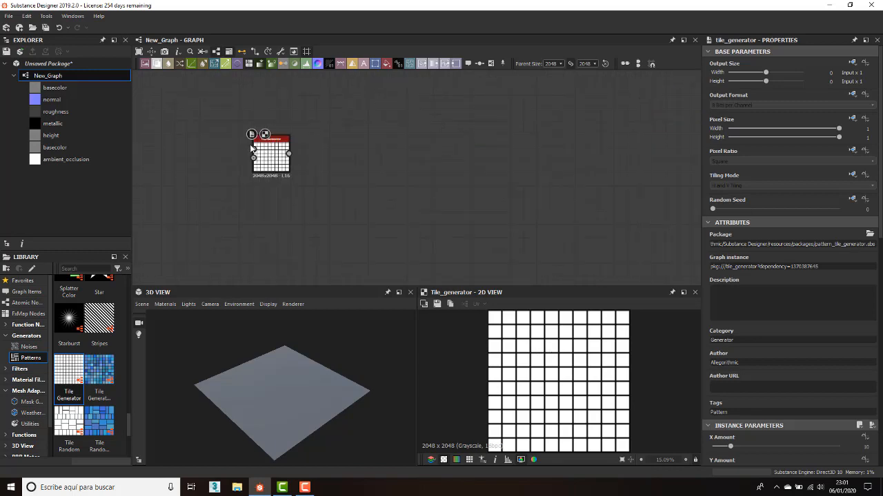
scroll(256, 152, "down", 7)
- Set the Tile Generator's X Amount and Y Amount to 5
scroll(787, 227, "down", 5)
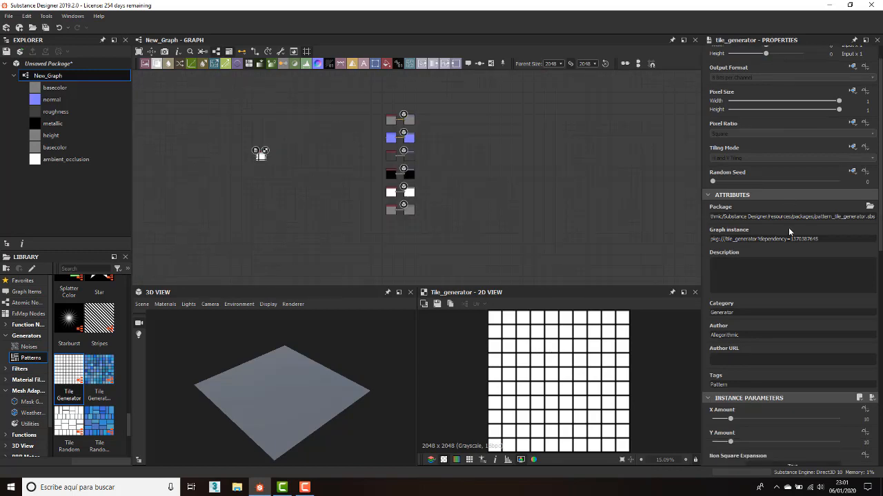
scroll(787, 220, "up", 5)
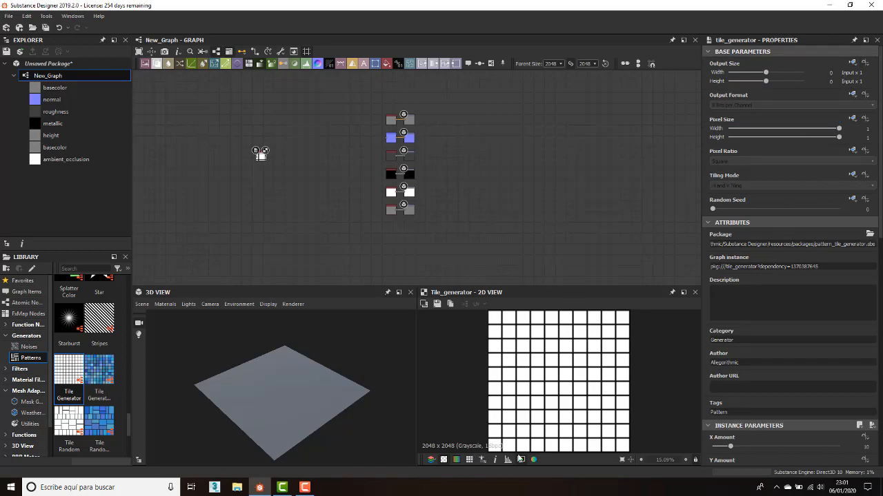
scroll(836, 303, "down", 6)
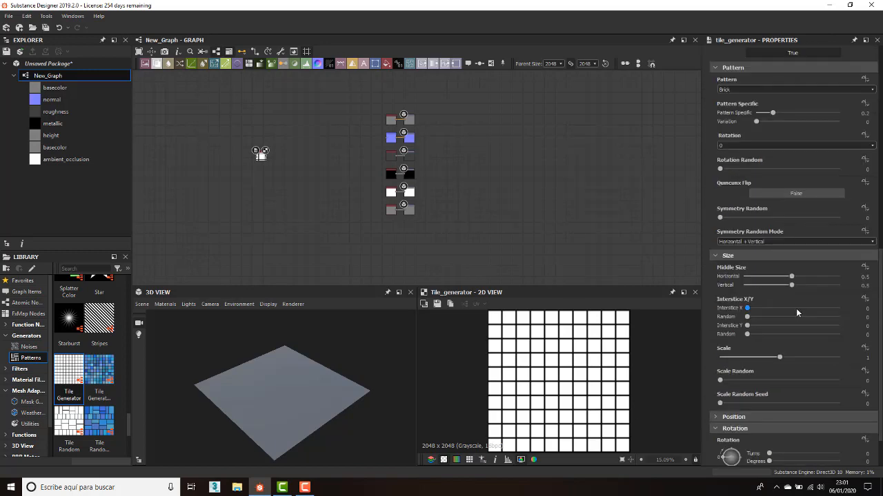
scroll(796, 308, "up", 1)
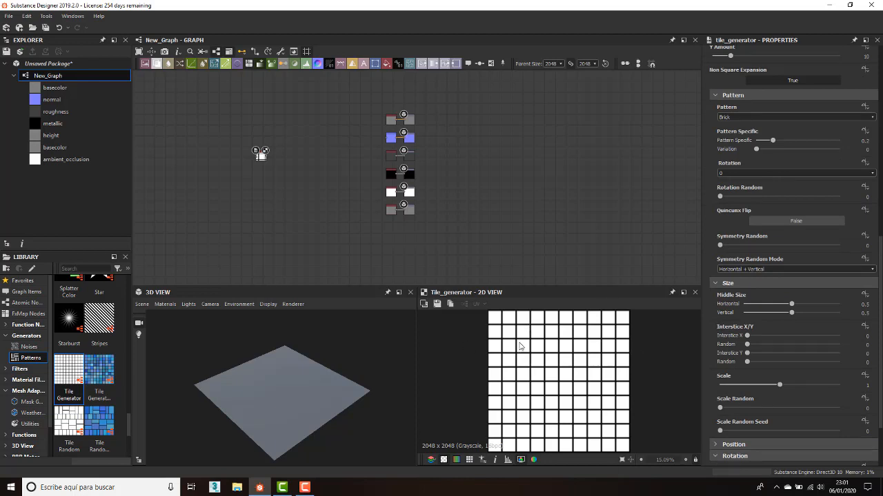
scroll(520, 346, "down", 1)
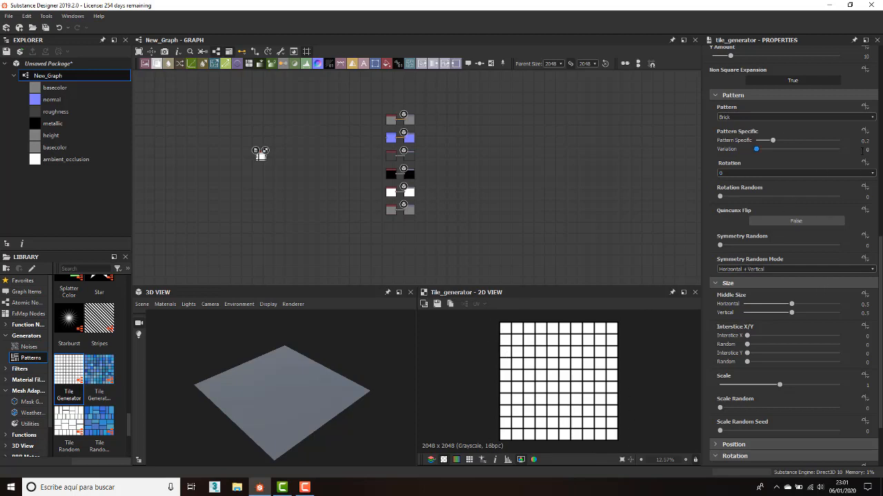
scroll(821, 293, "up", 3)
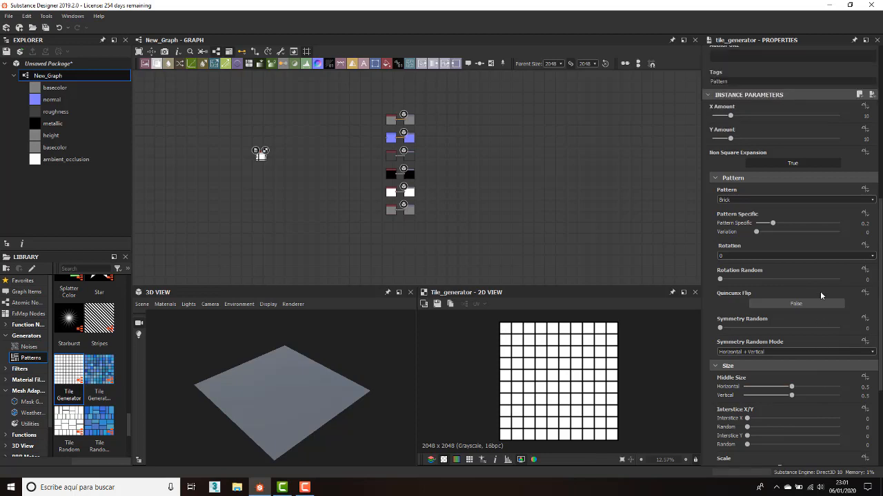
double_click(866, 116)
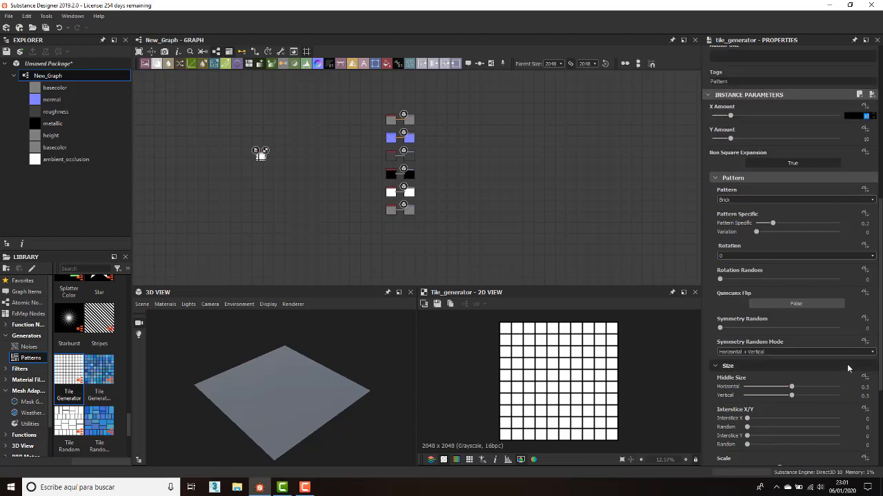
type("5")
key("Tab")
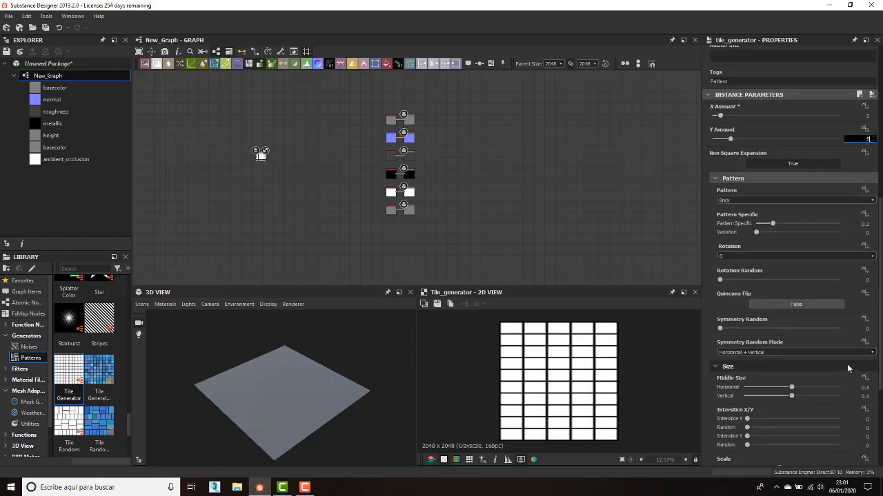
key("Return")
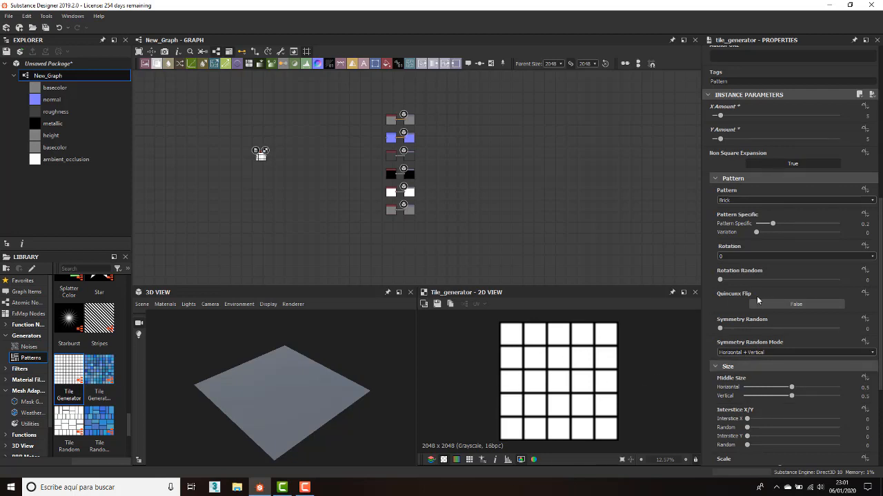
- Set the Tile Generator's pattern rotation to 45 degrees
scroll(756, 296, "down", 5)
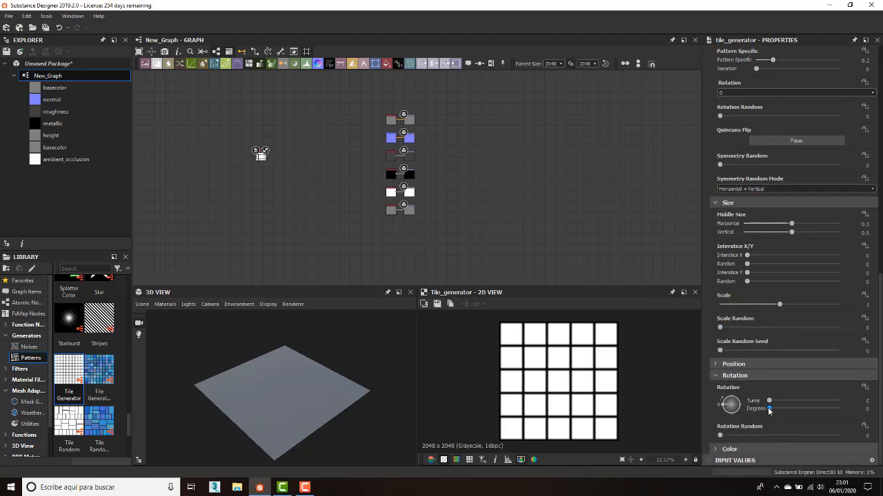
left_click_drag(769, 409, 778, 409)
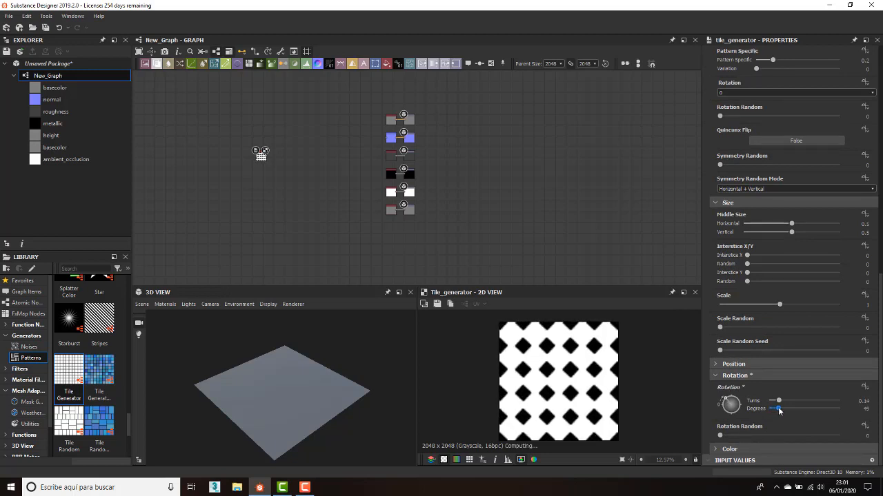
left_click(866, 409)
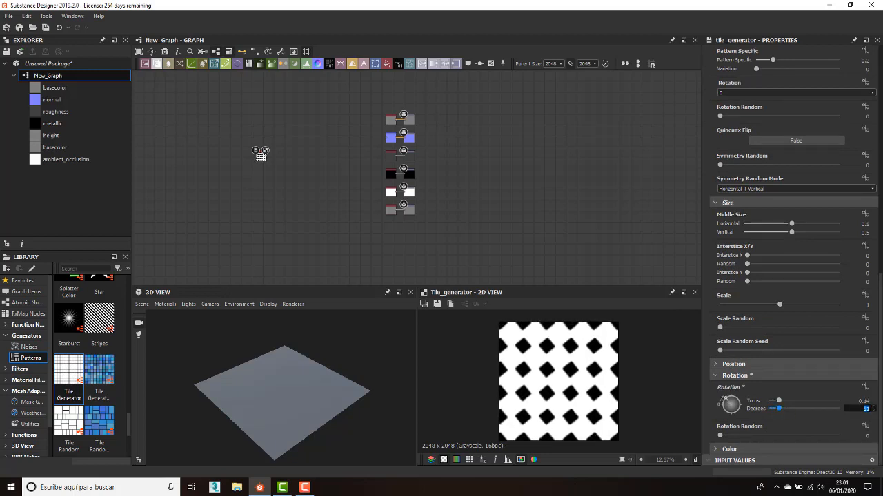
type("45")
key("Return")
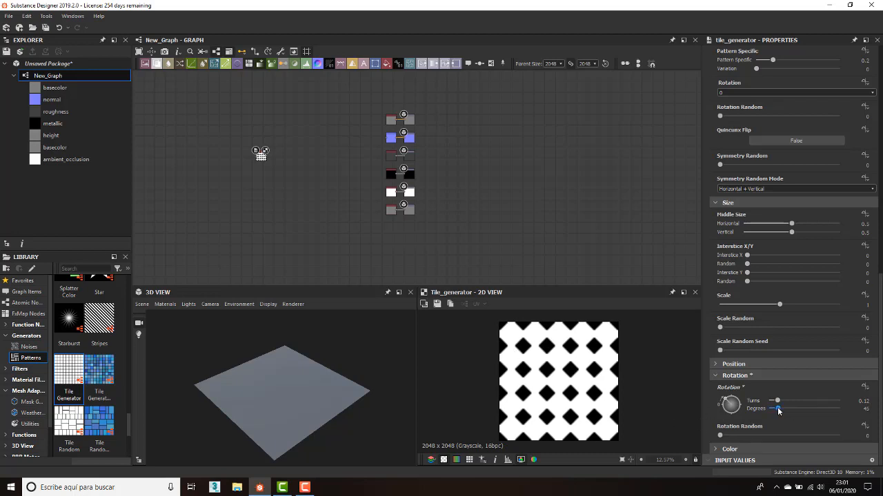
- Return the Tile Generator's rotation to 45 degrees and set its Scale to about 0.93
mouse_move(779, 411)
left_mouse_down()
mouse_move(763, 411)
mouse_move(780, 412)
left_mouse_up()
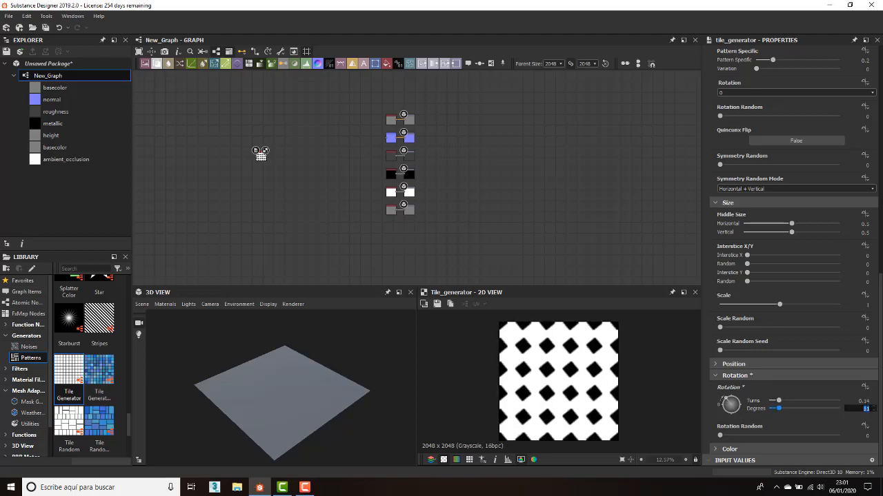
key("Return")
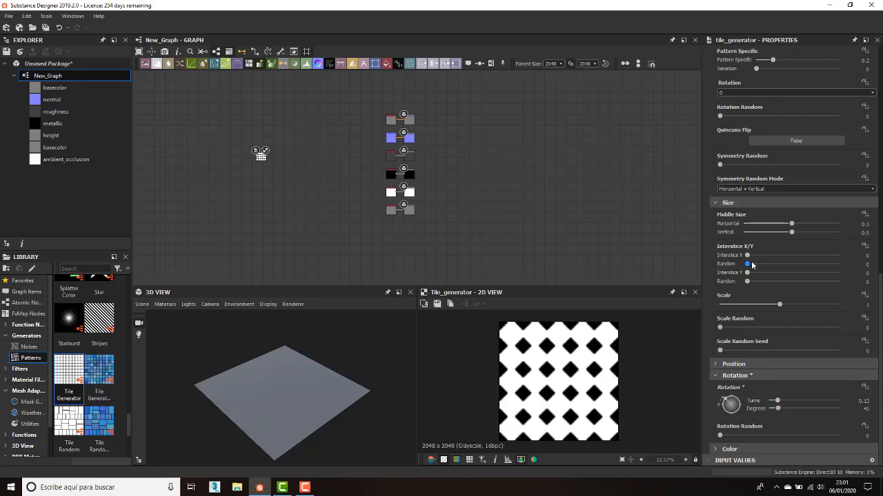
left_click(722, 204)
left_click(730, 353)
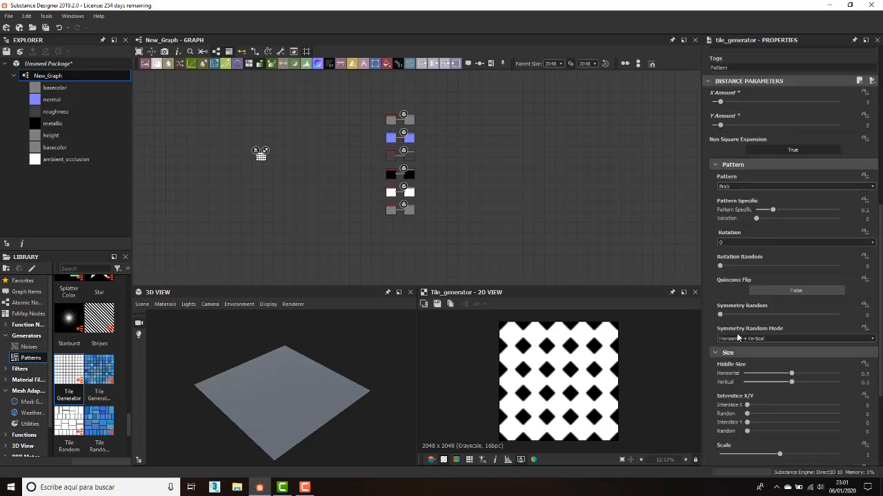
scroll(739, 352, "down", 3)
left_click_drag(780, 344, 766, 347)
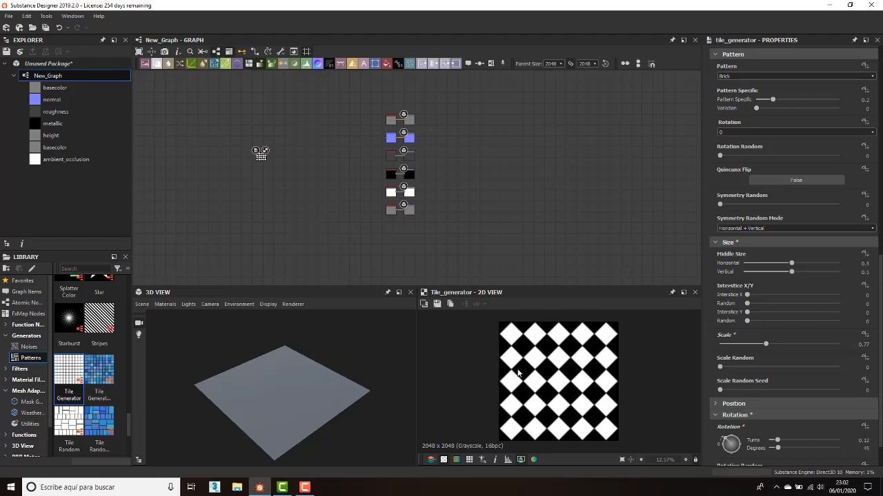
left_click_drag(765, 343, 775, 345)
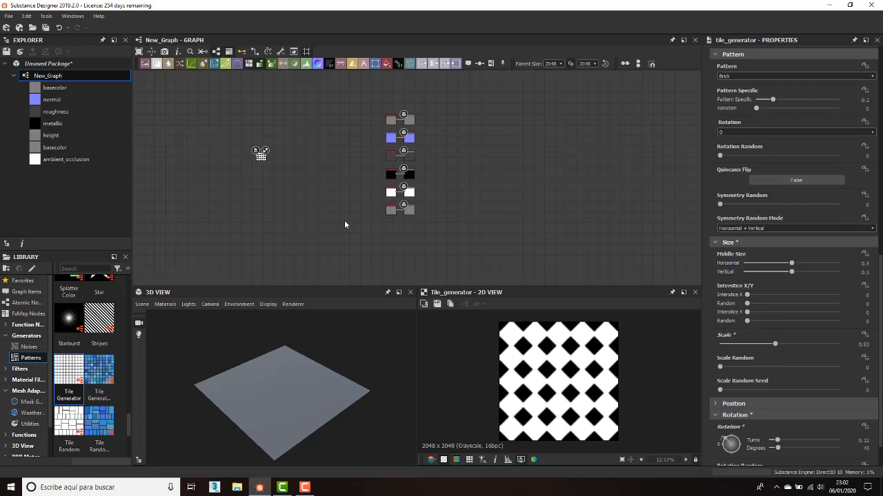
- Reposition the Tile Generator node in the empty graph area, well ahead of the output nodes
scroll(262, 134, "up", 2)
scroll(258, 154, "up", 3)
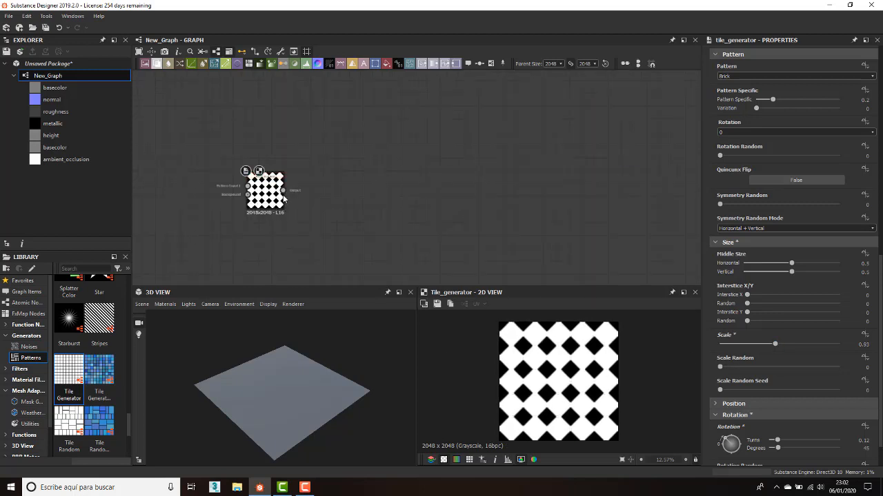
scroll(301, 194, "down", 4)
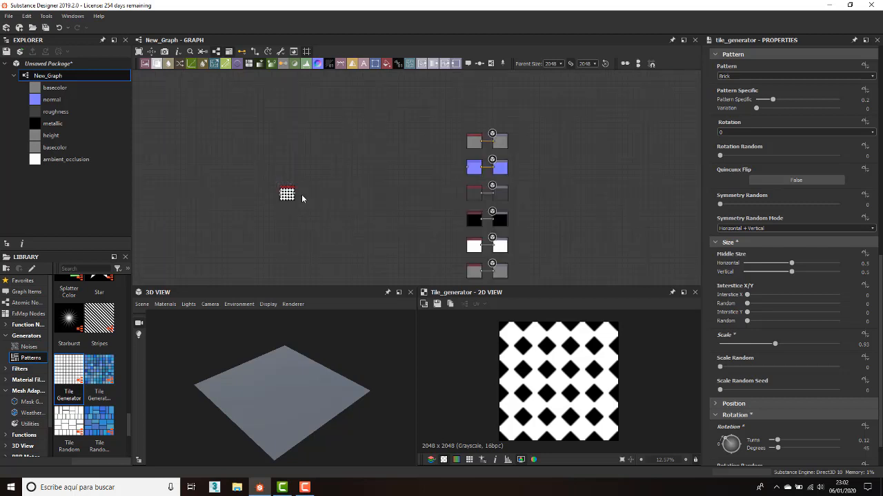
scroll(301, 198, "up", 2)
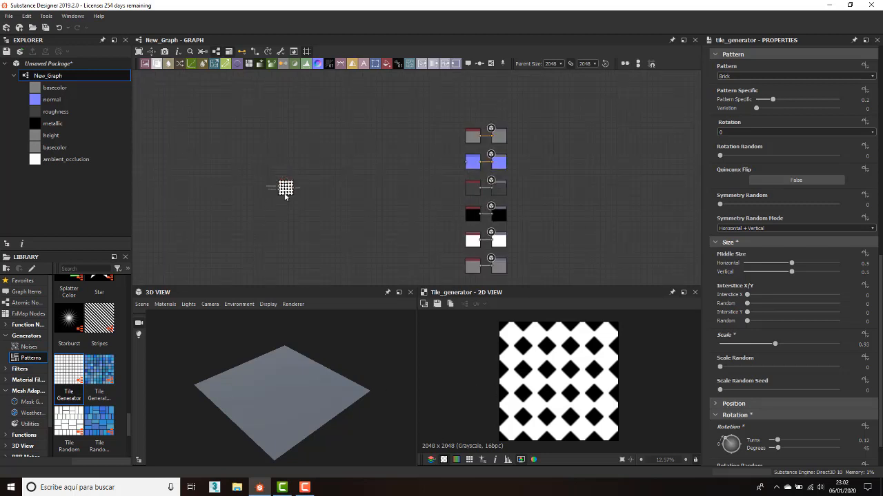
left_click_drag(289, 188, 309, 195)
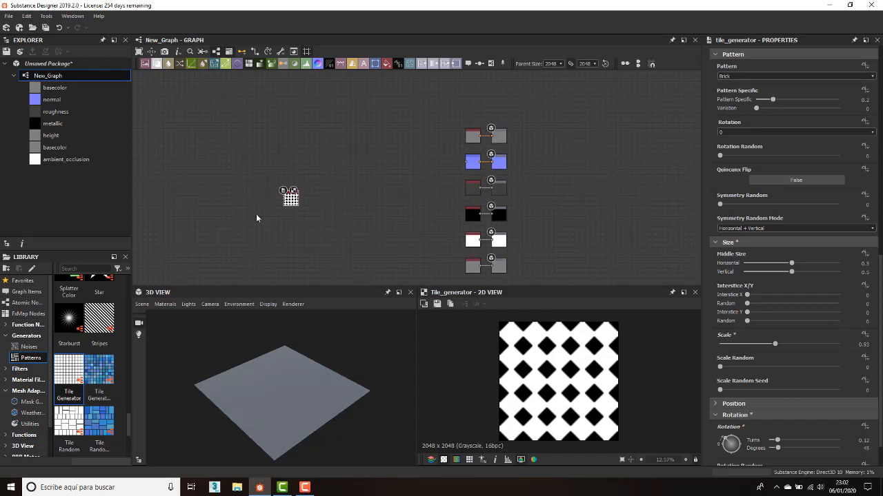
left_click_drag(298, 199, 280, 194)
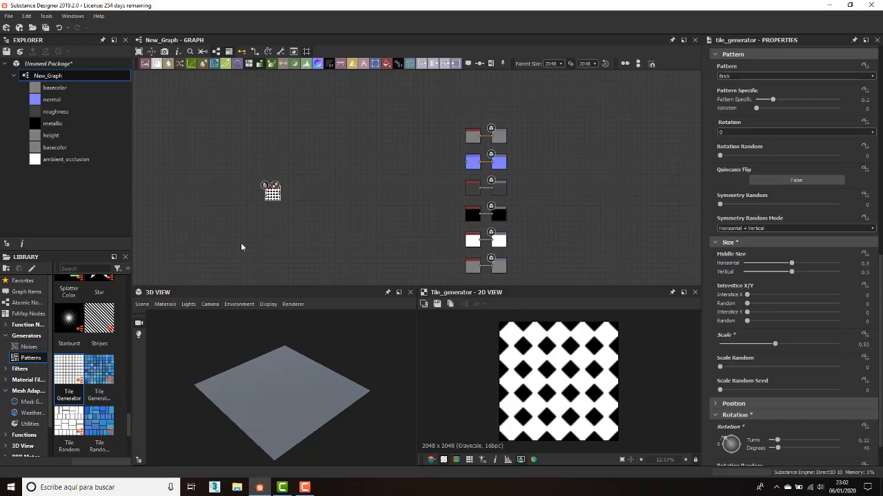
- Add an Edge Detect node connected to the Tile Generator's output and frame it in the graph
scroll(290, 183, "up", 3)
scroll(292, 196, "up", 2)
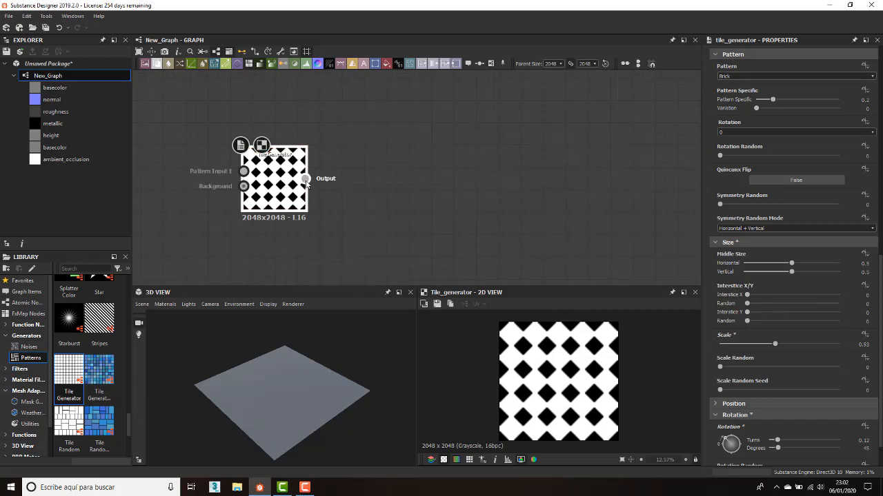
left_click_drag(305, 180, 395, 179)
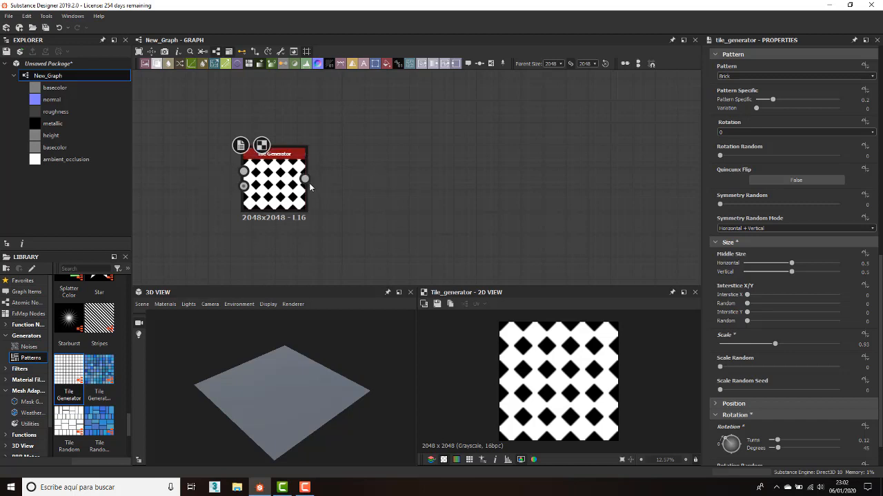
left_click_drag(304, 178, 375, 177)
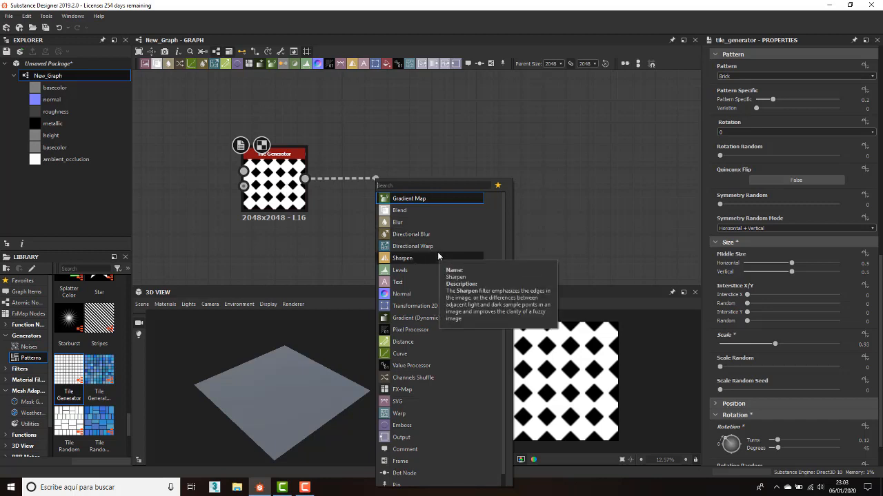
type("ed")
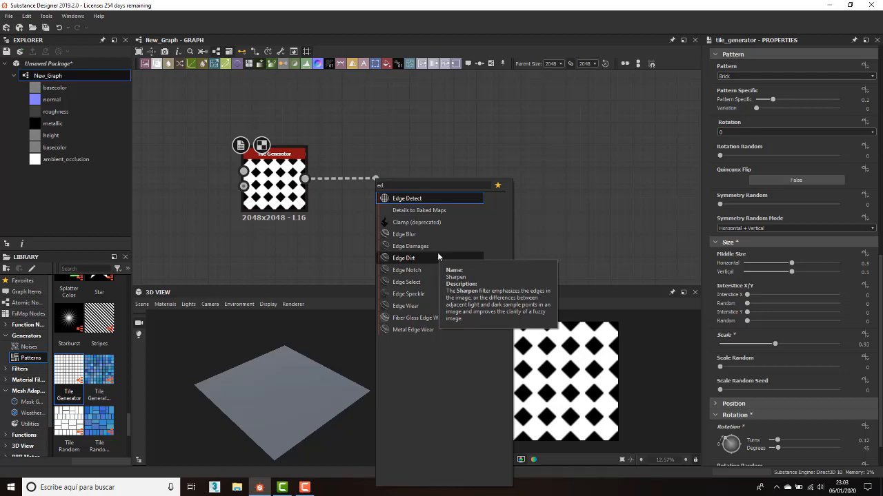
left_click(407, 199)
key("f")
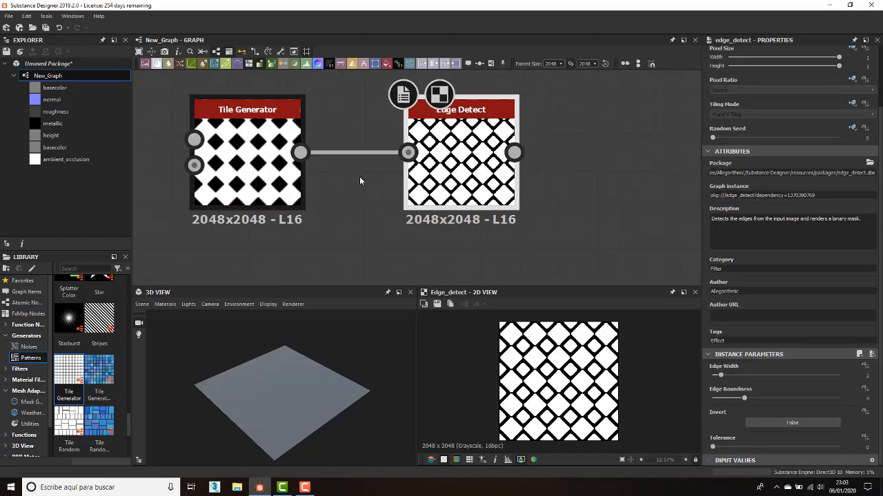
- Compare the Edge Detect result with the Tile Generator pattern and review the Tile Generator's size and rotation parameters
scroll(242, 171, "up", 2)
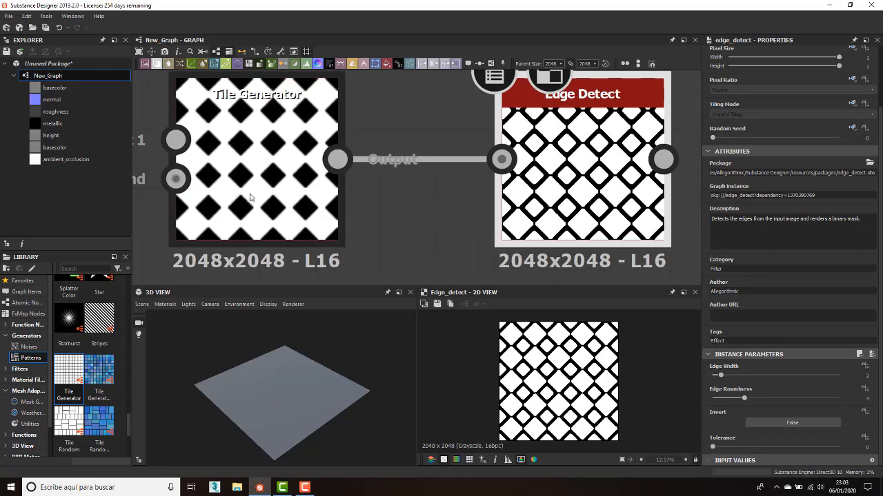
scroll(238, 182, "down", 2)
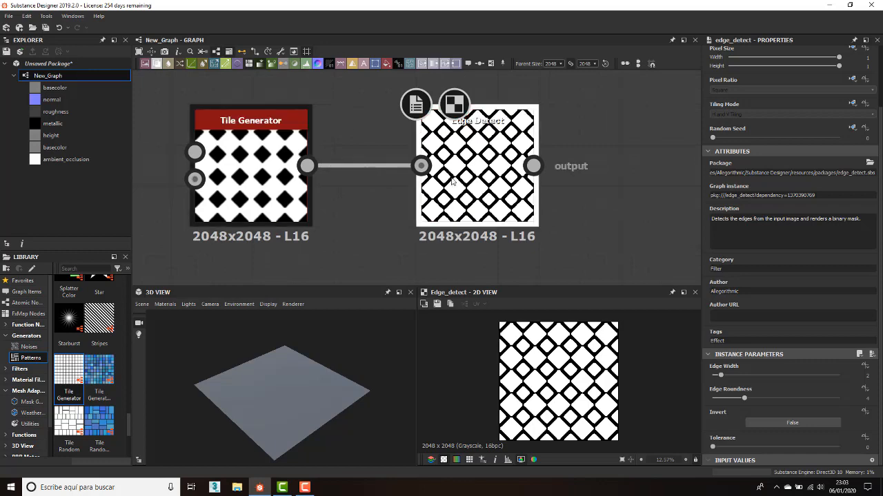
scroll(453, 181, "up", 2)
scroll(433, 179, "down", 3)
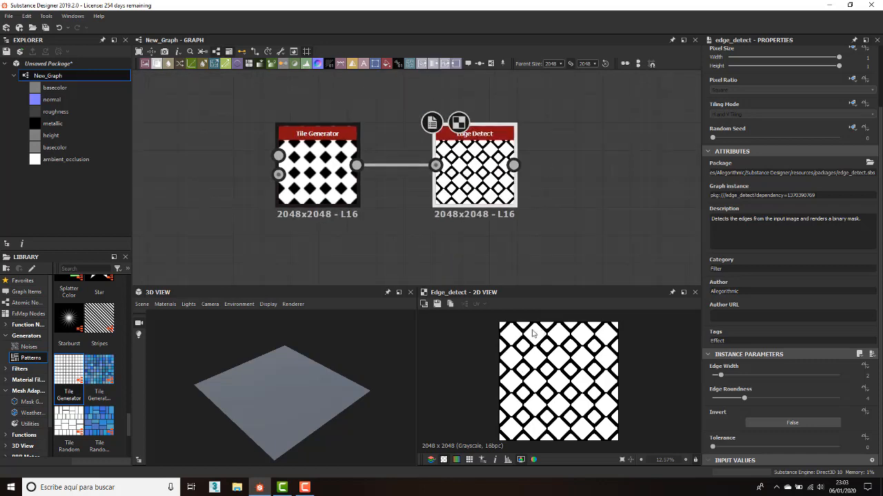
scroll(531, 342, "up", 4)
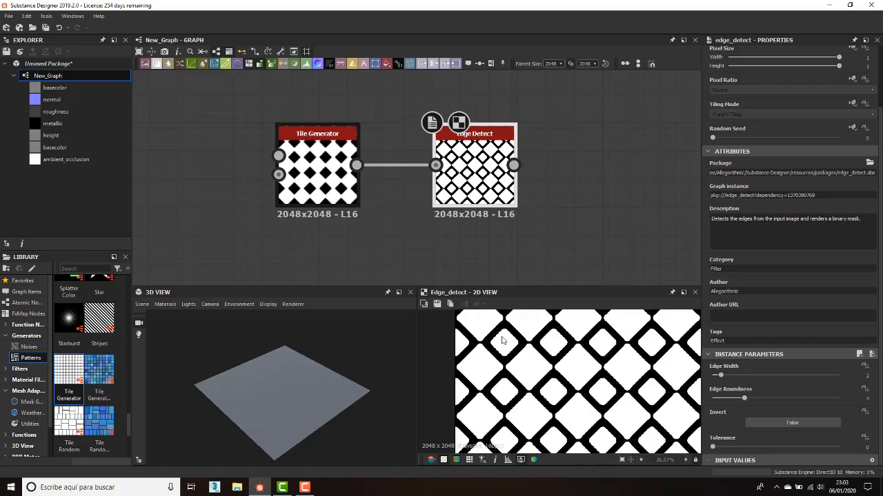
scroll(507, 348, "down", 2)
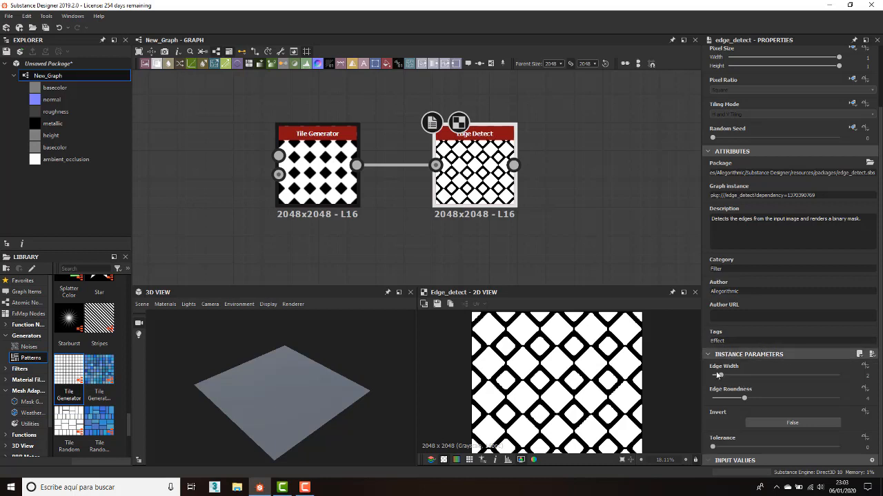
left_click(321, 148)
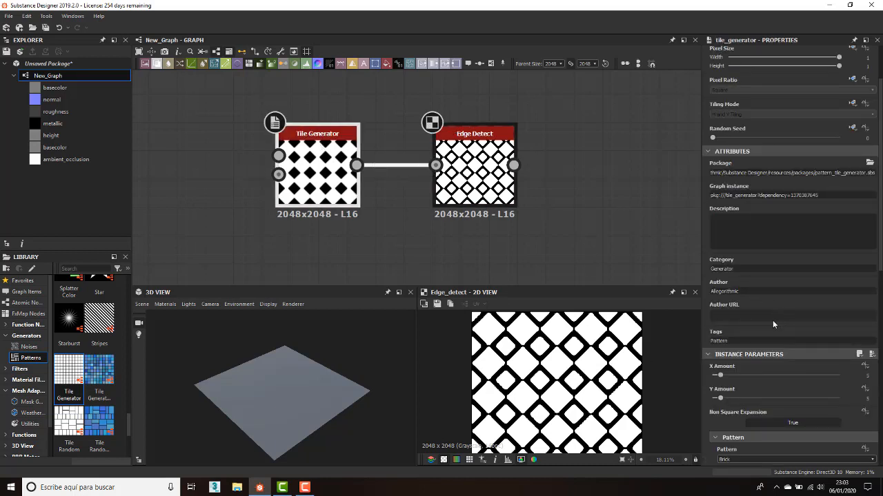
scroll(773, 322, "down", 5)
scroll(591, 191, "down", 2)
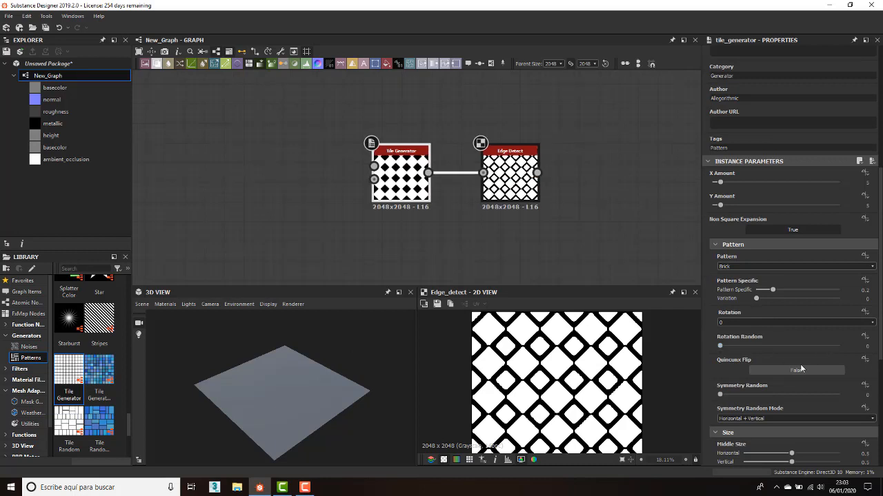
scroll(786, 331, "down", 4)
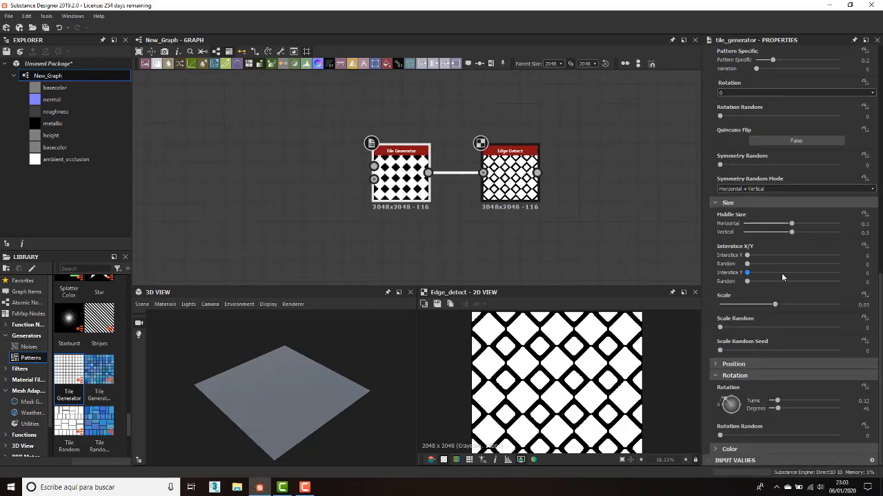
- Set Edge Detect's Edge Width to about 2.19 and Edge Roundness to about 4.56, comparing its output with the Tile Generator's
left_click(528, 169)
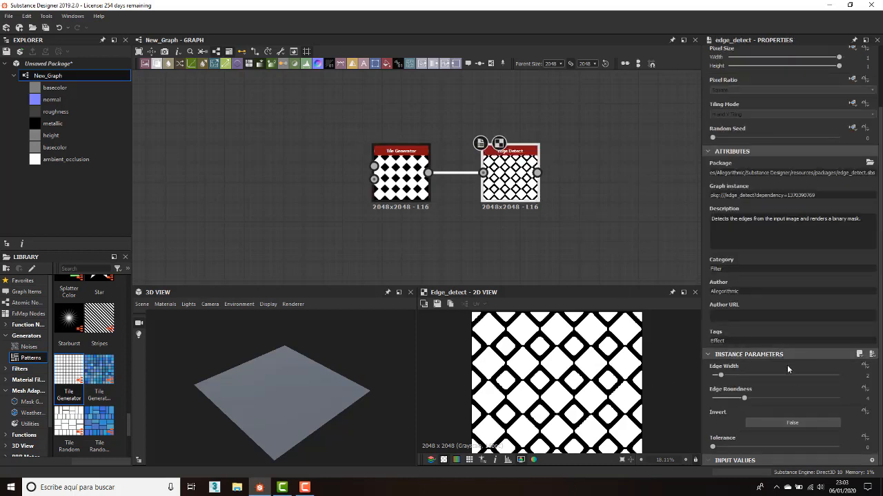
left_click_drag(719, 377, 748, 402)
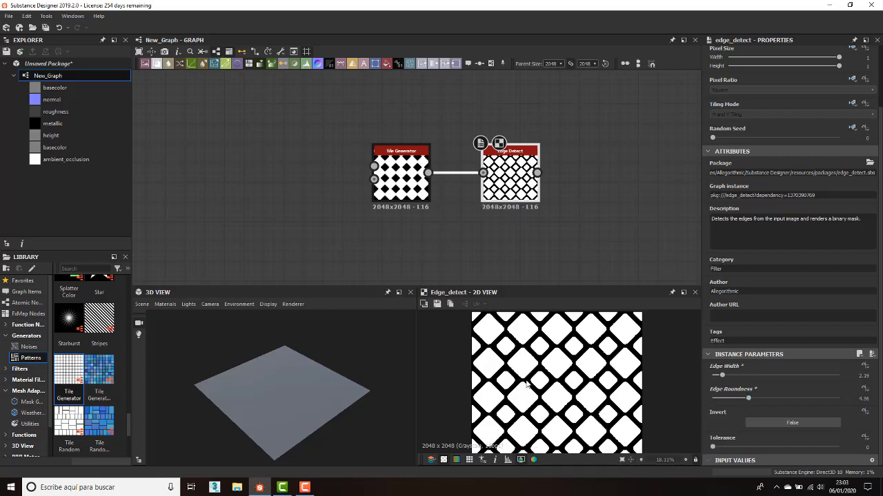
left_click(407, 157)
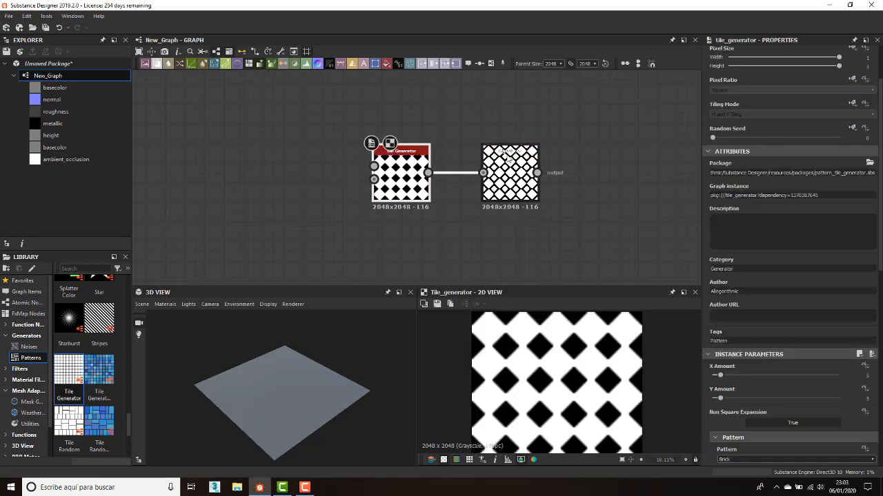
left_click(508, 159)
double_click(508, 151)
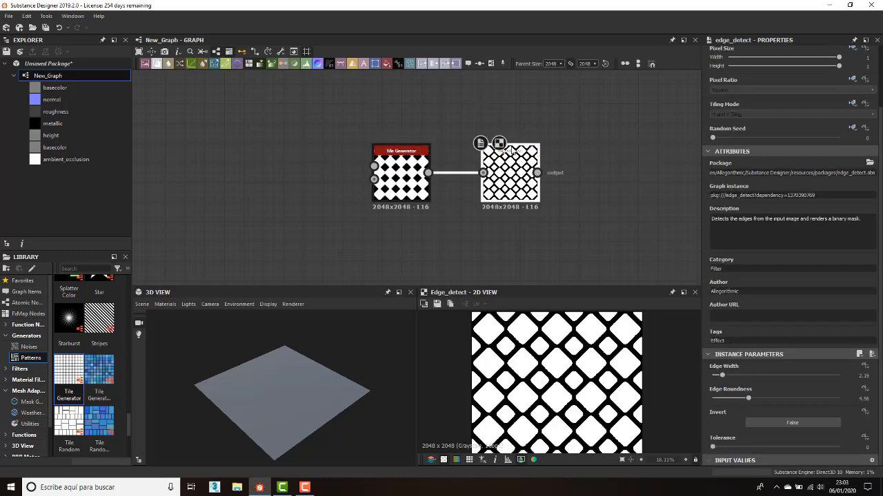
- Reduce the Tile Generator's Scale to about 0.91 while previewing the Edge Detect output
left_click(400, 158)
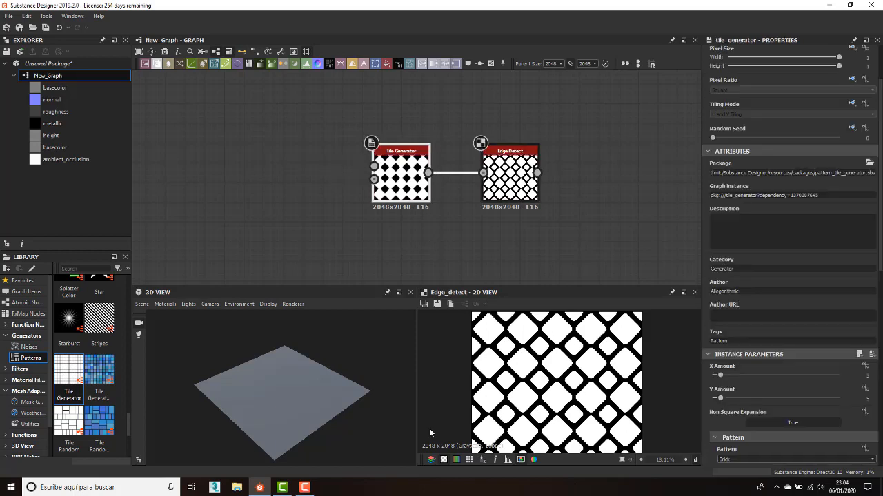
scroll(782, 402, "down", 5)
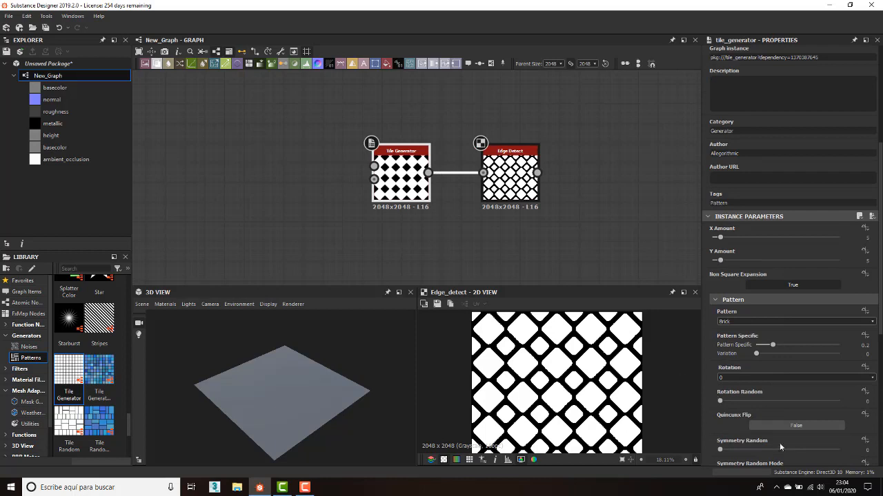
scroll(734, 376, "down", 8)
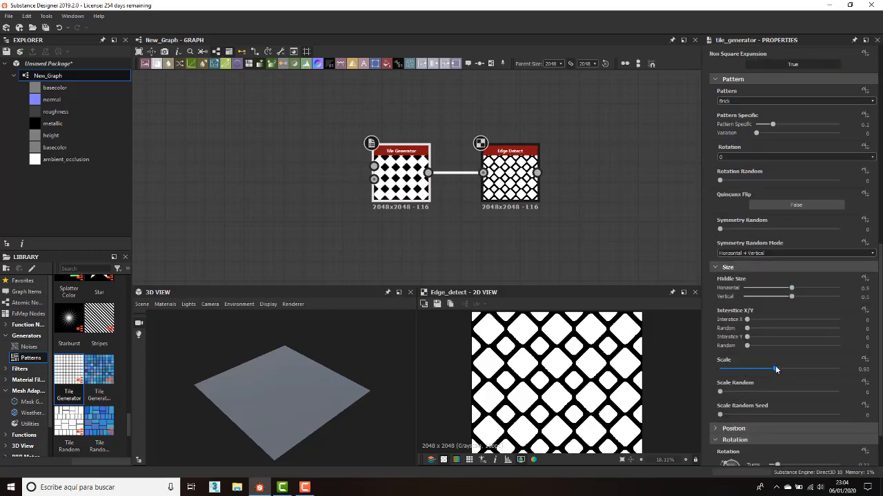
left_click_drag(776, 370, 773, 371)
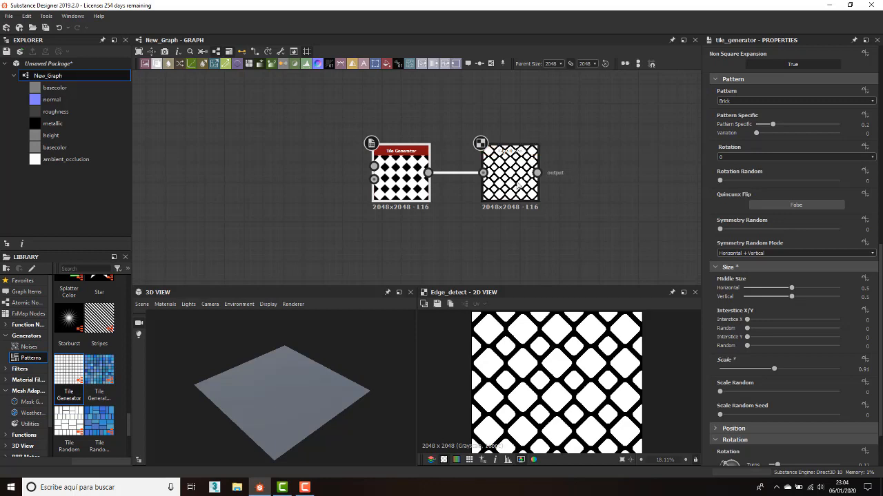
- Narrow the gaps between tiles by setting Edge Detect's Edge Width to about 1.49
middle_click_drag(562, 207, 460, 209)
scroll(552, 358, "down", 2)
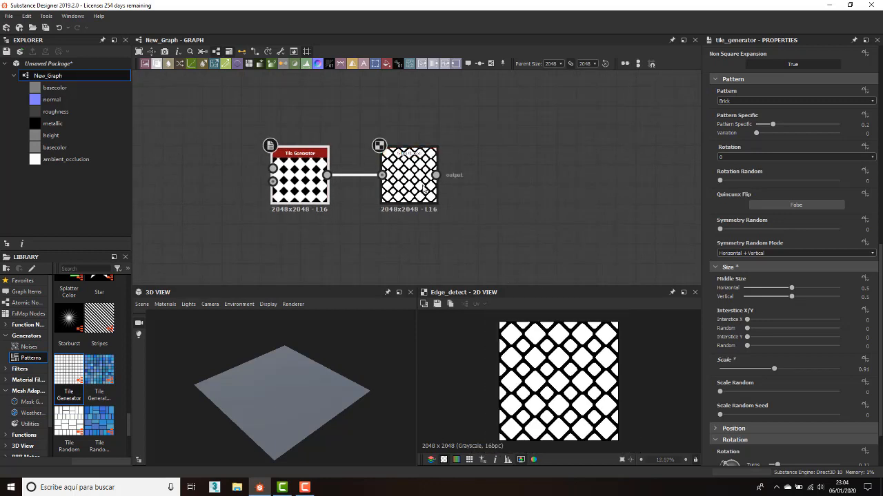
left_click(416, 157)
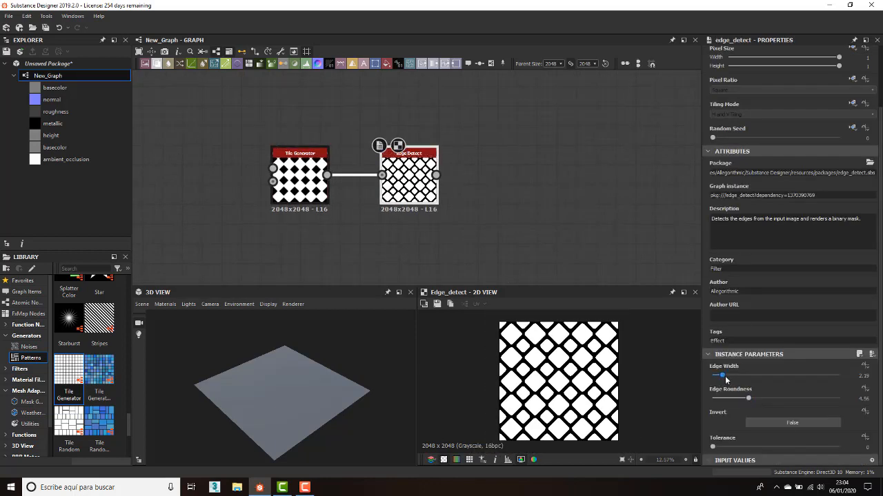
left_click_drag(722, 374, 717, 376)
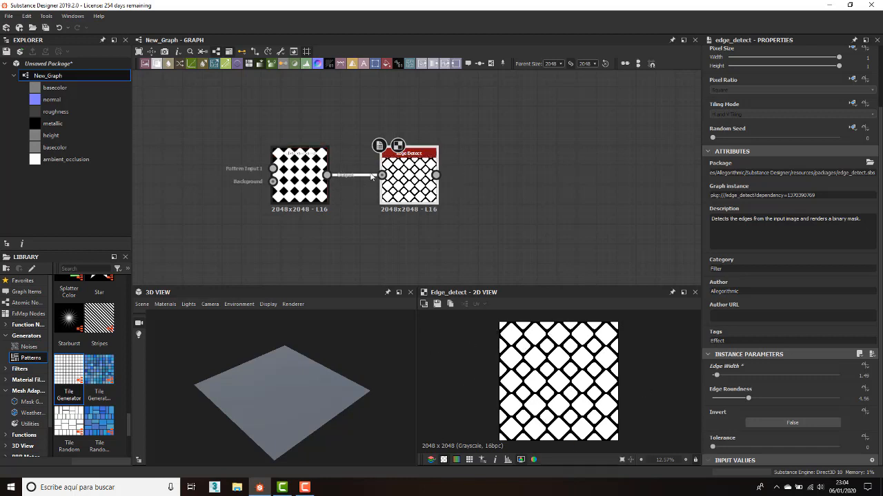
scroll(366, 198, "down", 2)
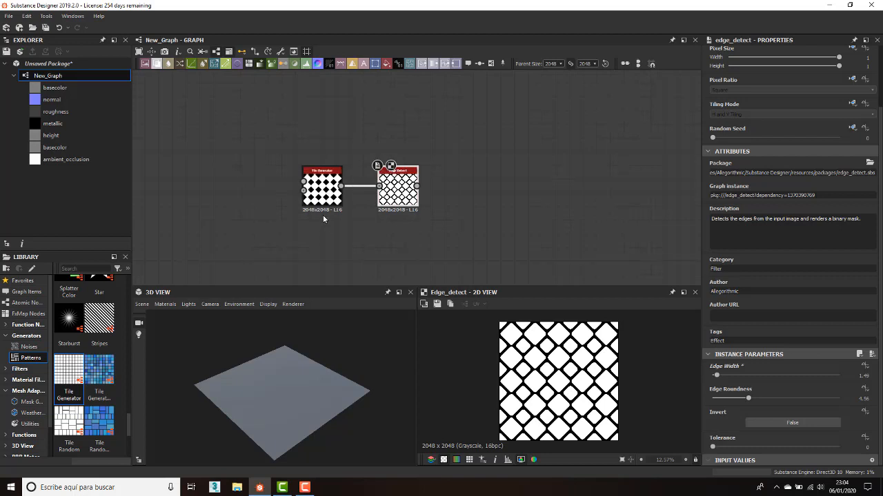
- Add a Flood Fill node fed by Edge Detect's output
scroll(355, 201, "down", 3)
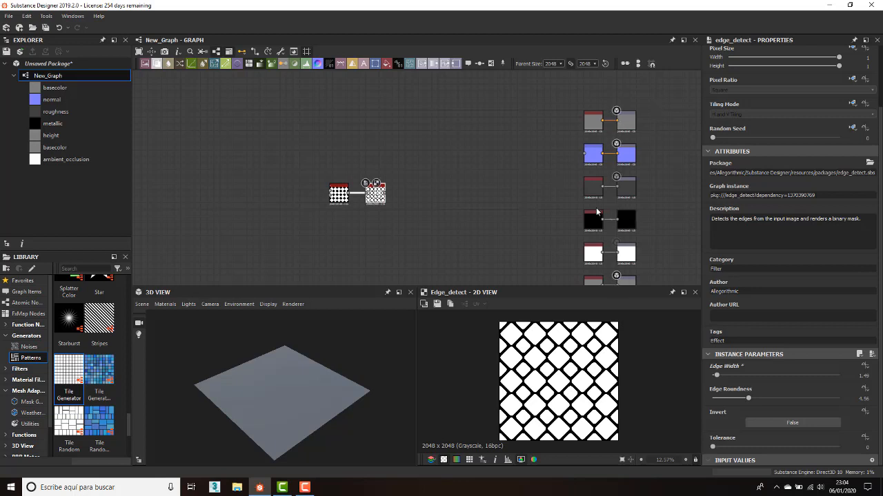
scroll(393, 192, "up", 5)
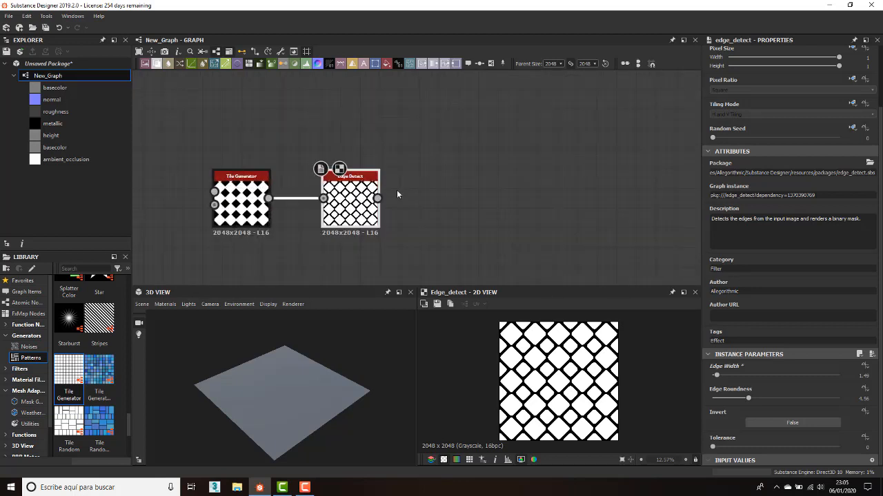
middle_click_drag(393, 186, 389, 183)
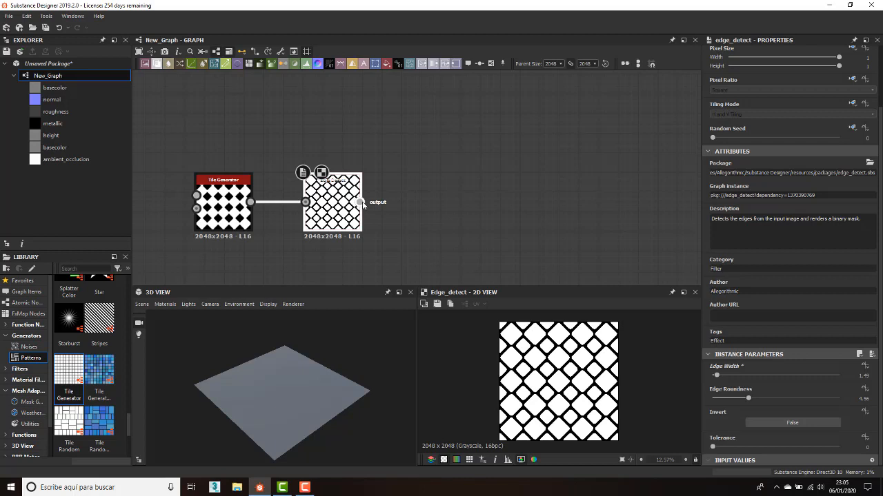
left_click_drag(361, 201, 415, 118)
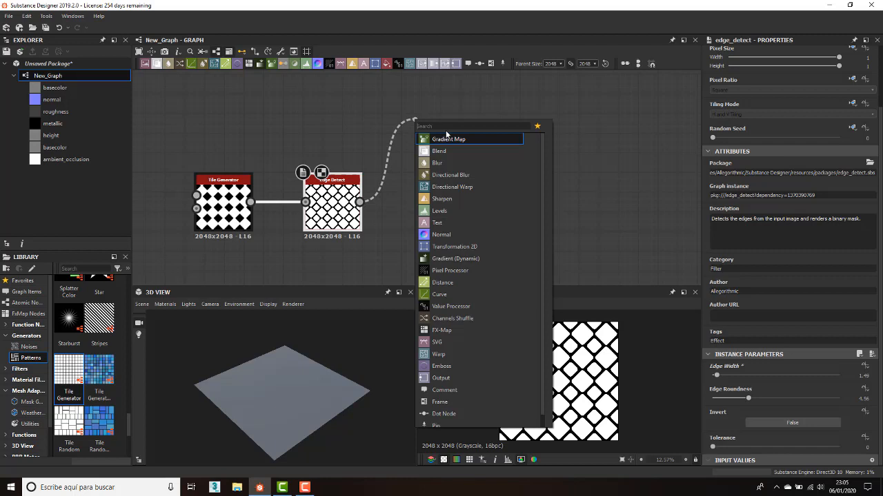
type("flo")
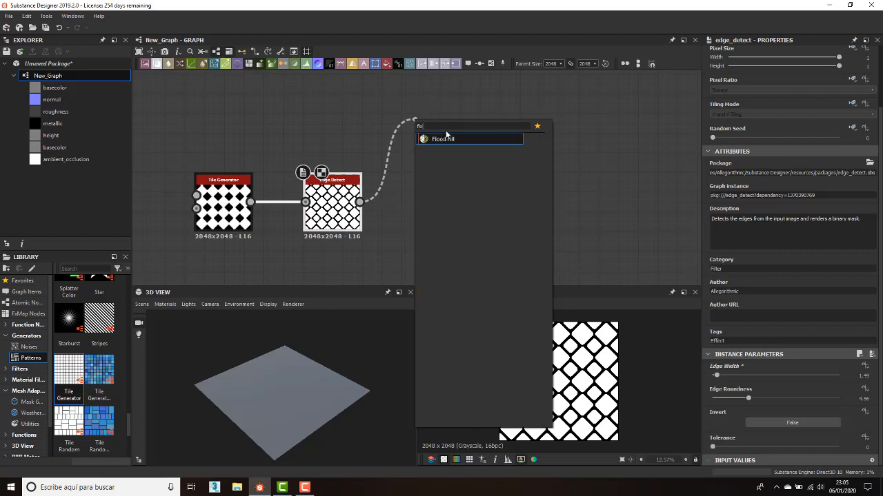
left_click(444, 140)
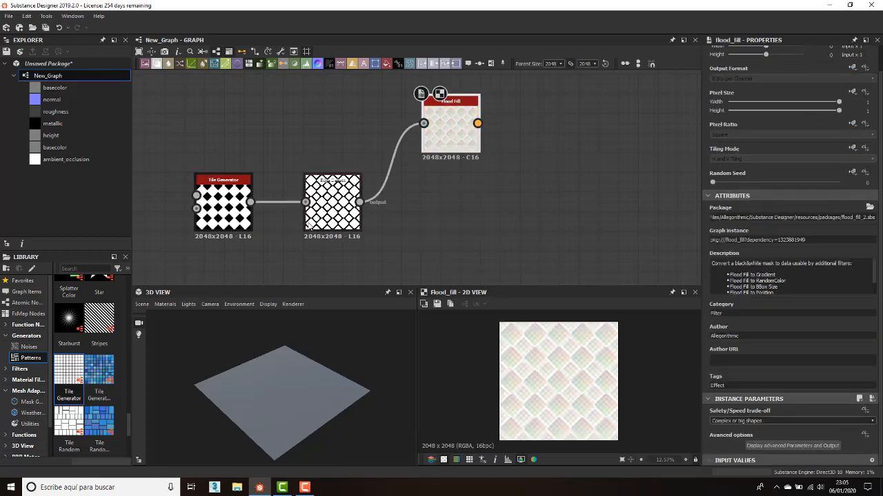
- Preview the Flood Fill node's output up close and delete the node
scroll(350, 195, "up", 5)
key("f")
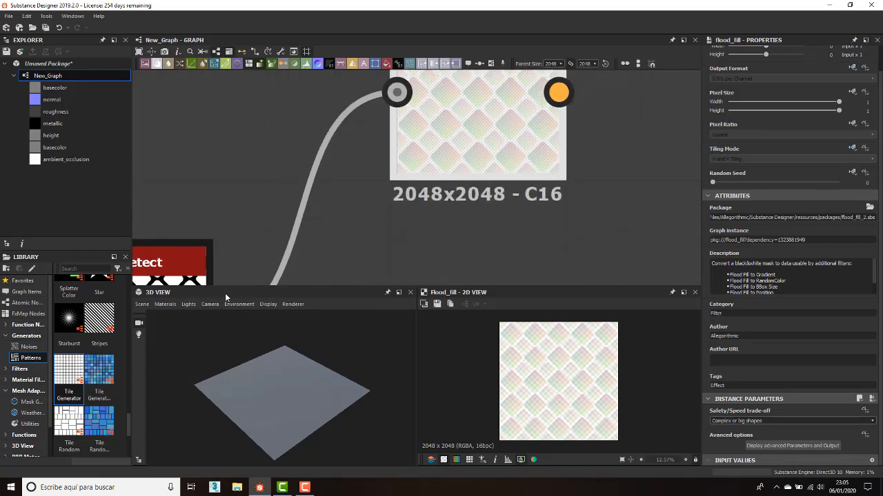
scroll(416, 148, "down", 2)
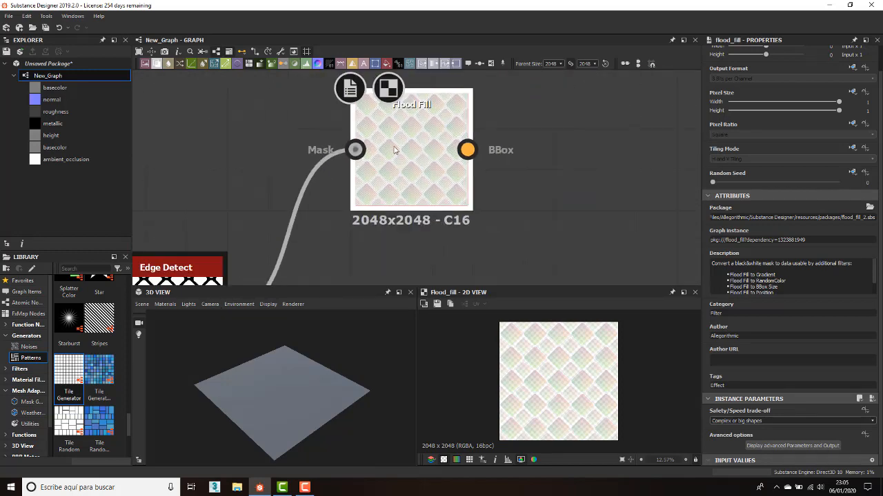
scroll(416, 153, "down", 2)
middle_click_drag(414, 152, 351, 168)
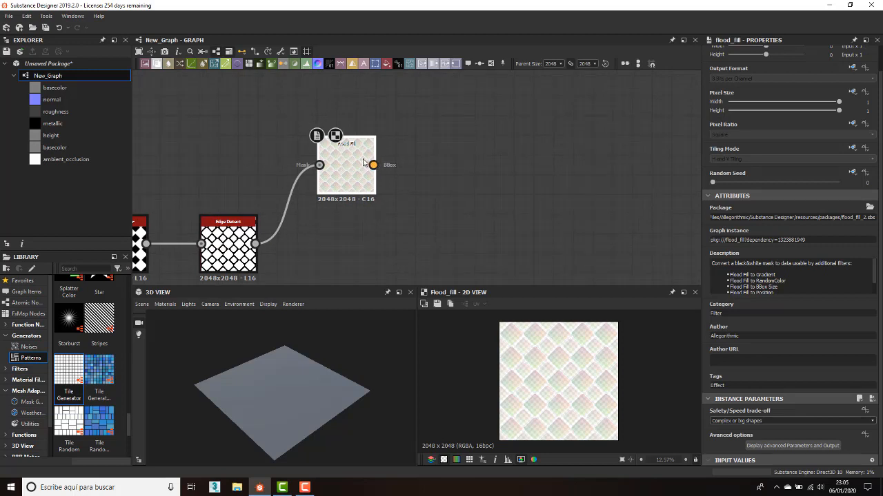
double_click(360, 161)
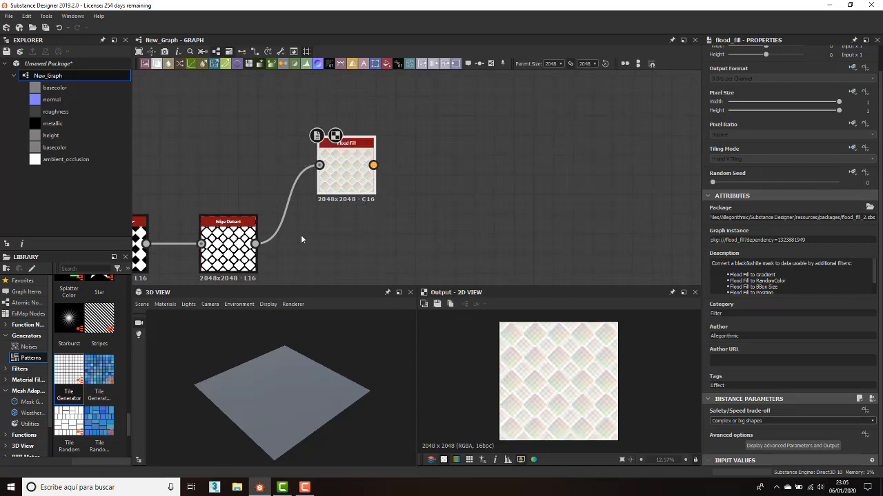
key("Delete")
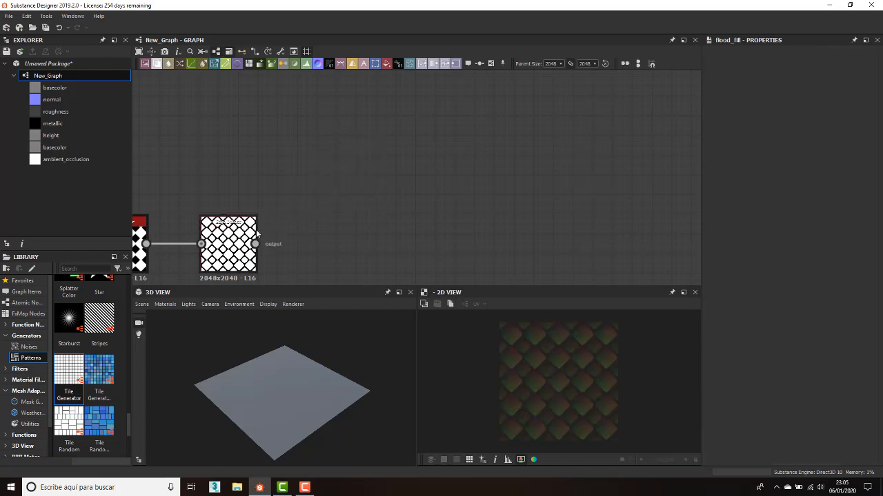
- Connect Edge Detect's output to a new Flood Fill node placed above and beyond it
left_click_drag(256, 244, 299, 161)
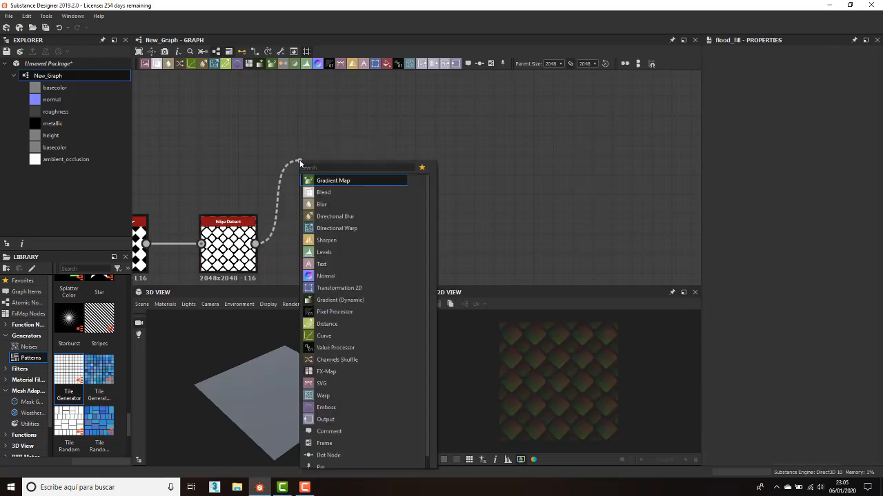
type("flo")
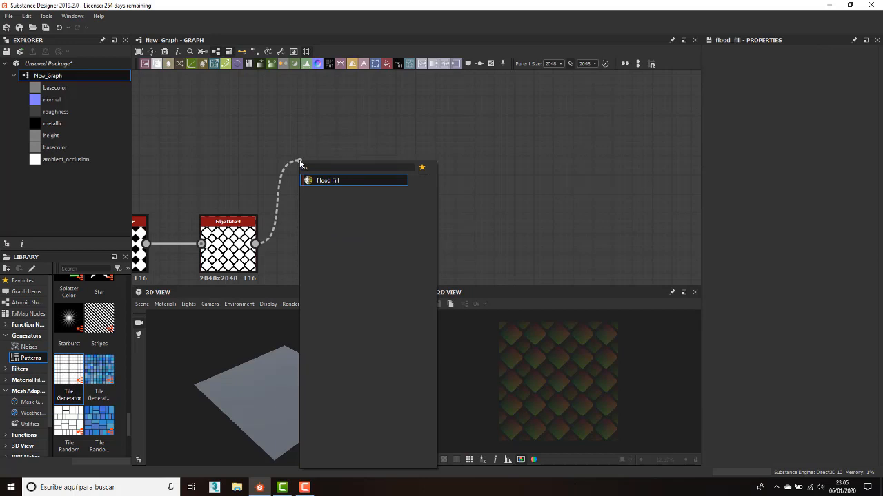
left_click(337, 181)
- Create a Flood Fill to Gradient node from the Flood Fill node's output
left_click_drag(353, 166, 405, 107)
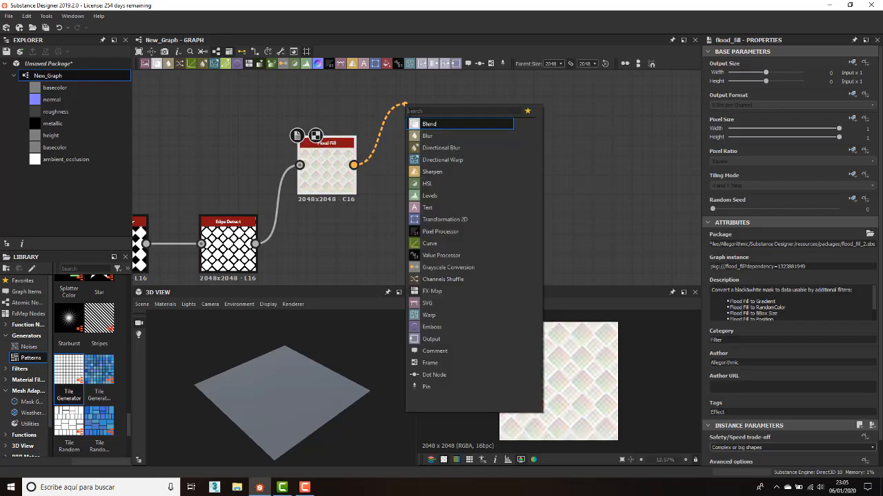
type("flo")
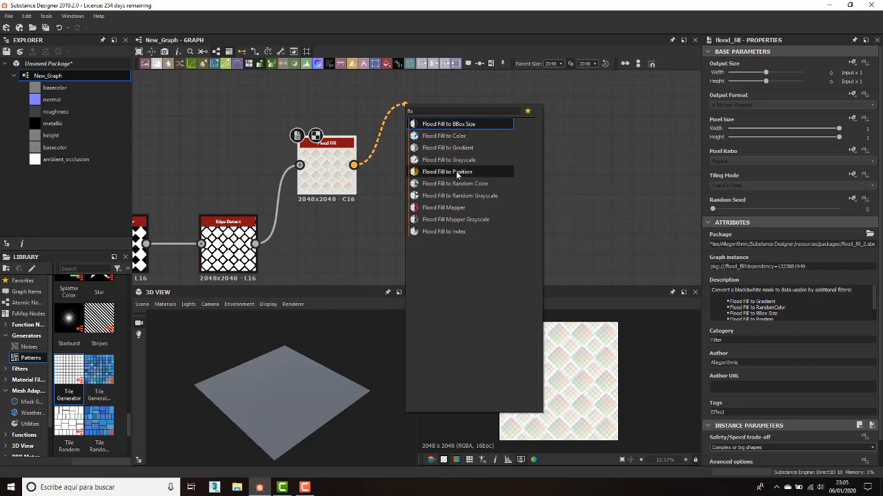
left_click(454, 151)
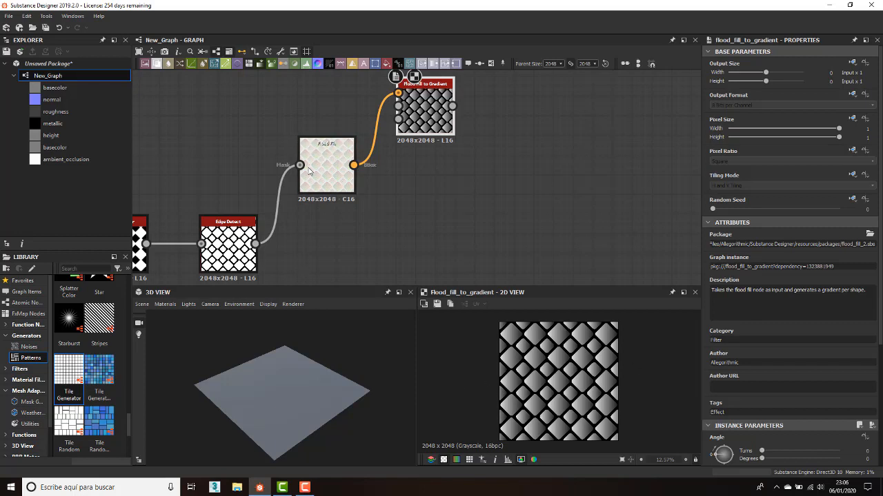
- Review the angle and slope instance parameters of the Flood Fill to Gradient node
scroll(726, 415, "down", 5)
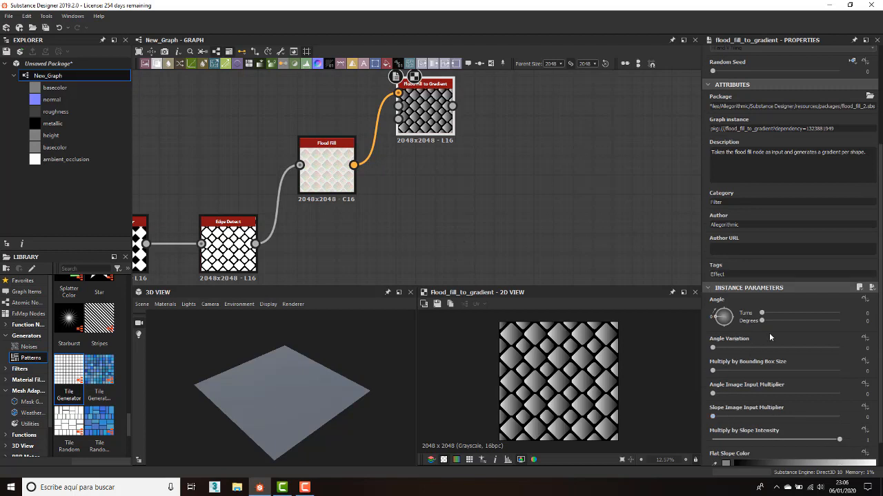
mouse_move(761, 321)
left_mouse_down()
mouse_move(776, 324)
mouse_move(761, 322)
left_mouse_up()
scroll(796, 435, "down", 1)
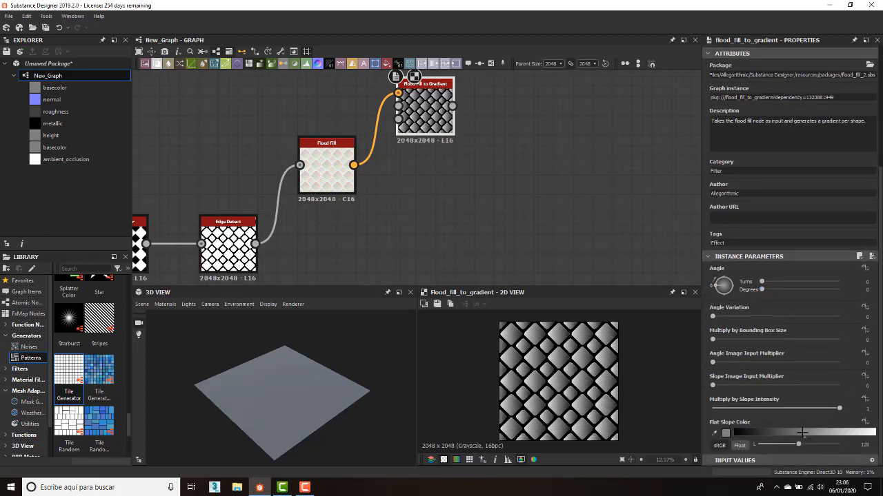
middle_click_drag(512, 201, 500, 220)
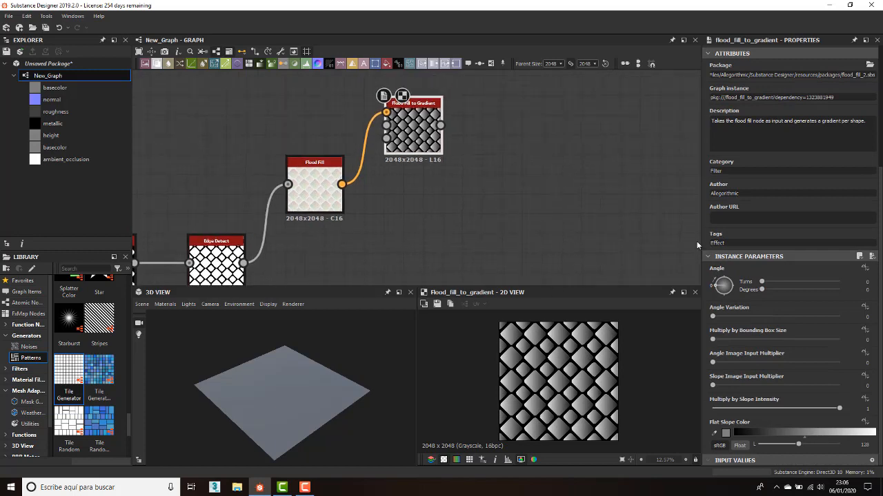
middle_click_drag(435, 143, 425, 196)
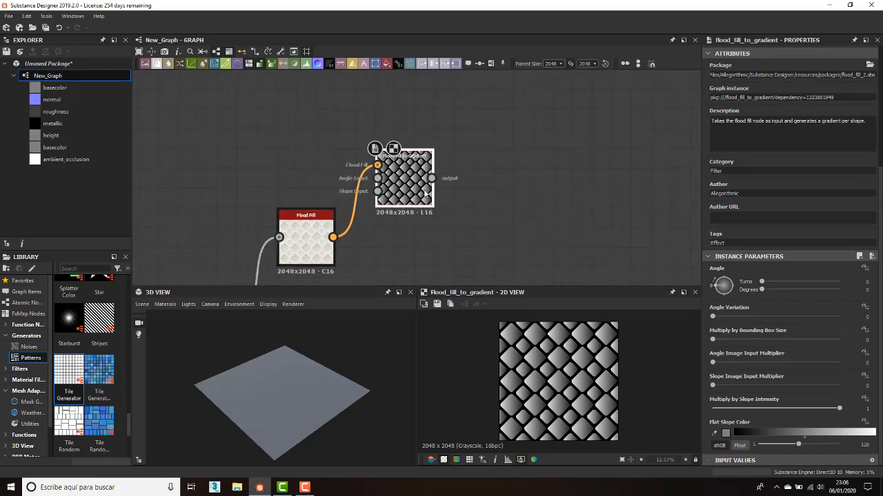
- Move the Flood Fill to Gradient node farther from Flood Fill and inspect its Angle and Slope inputs
left_click_drag(426, 195, 455, 136)
scroll(455, 137, "up", 3)
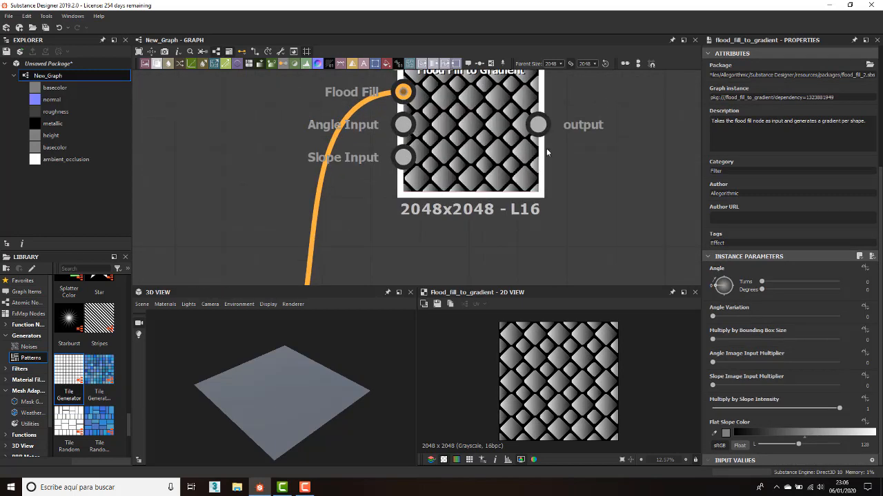
middle_click_drag(543, 129, 530, 149)
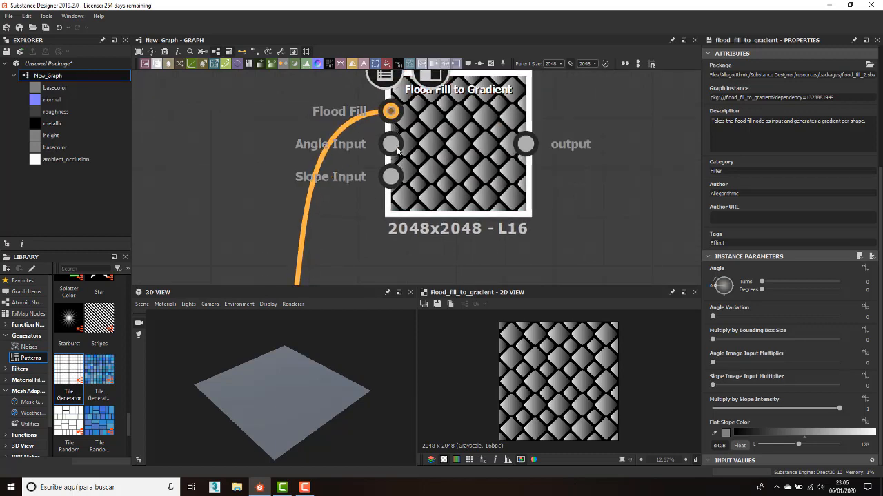
scroll(431, 172, "down", 5)
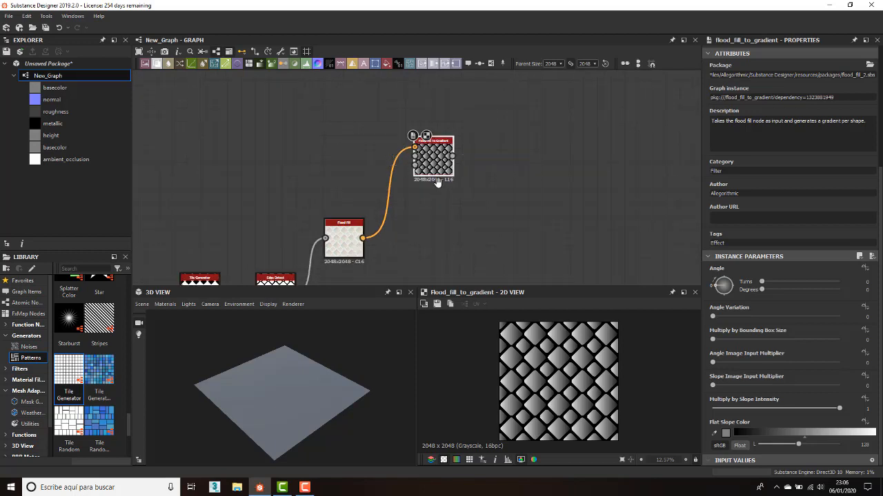
- Branch Flood Fill's output into a new Flood Fill to Grayscale node below the gradient node
middle_click_drag(435, 181, 433, 147)
middle_click_drag(402, 201, 416, 165)
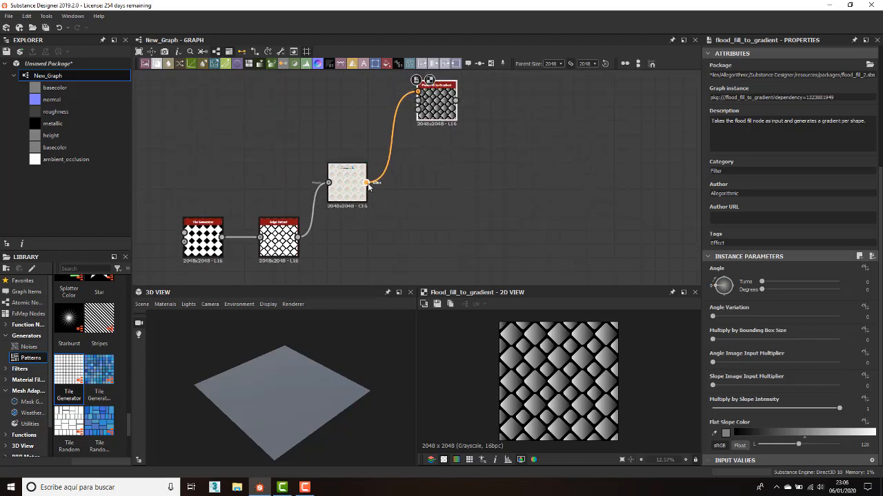
left_click_drag(367, 182, 409, 196)
type("floo")
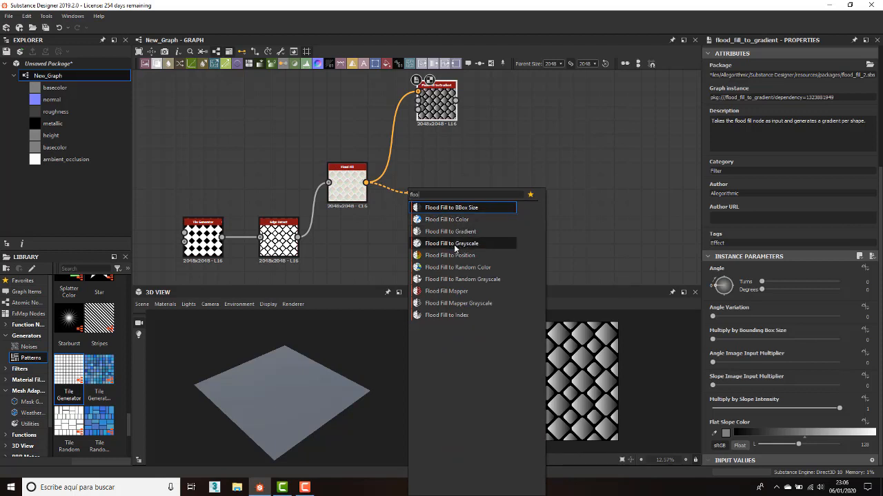
left_click(455, 243)
- Compare the inputs and instance parameters of the Flood Fill to Grayscale and Flood Fill to Gradient nodes
scroll(433, 190, "up", 3)
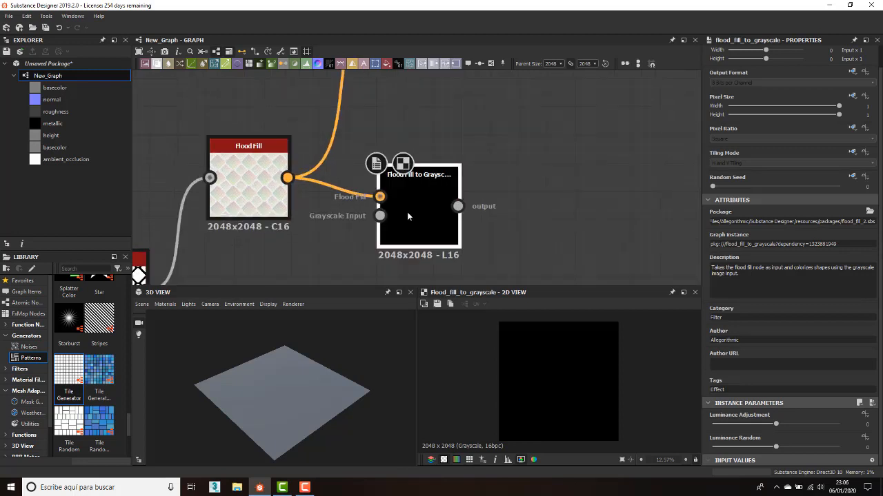
middle_click_drag(425, 133, 412, 233)
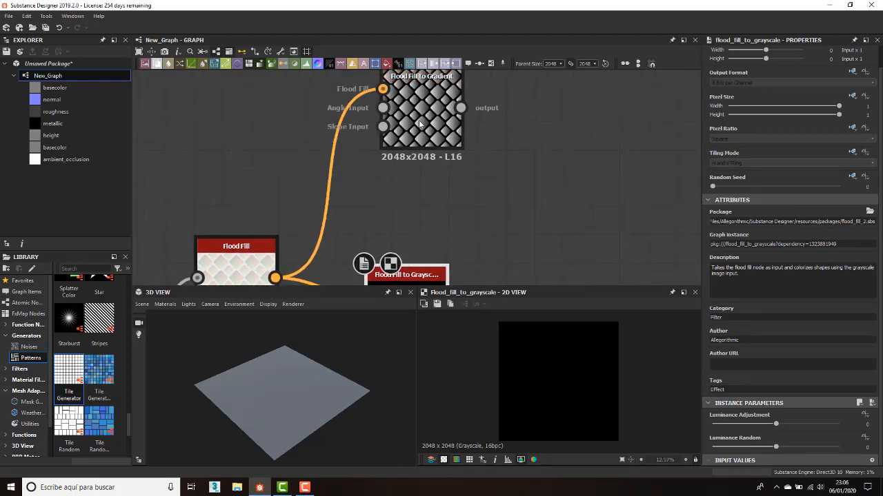
middle_click_drag(429, 138, 447, 9)
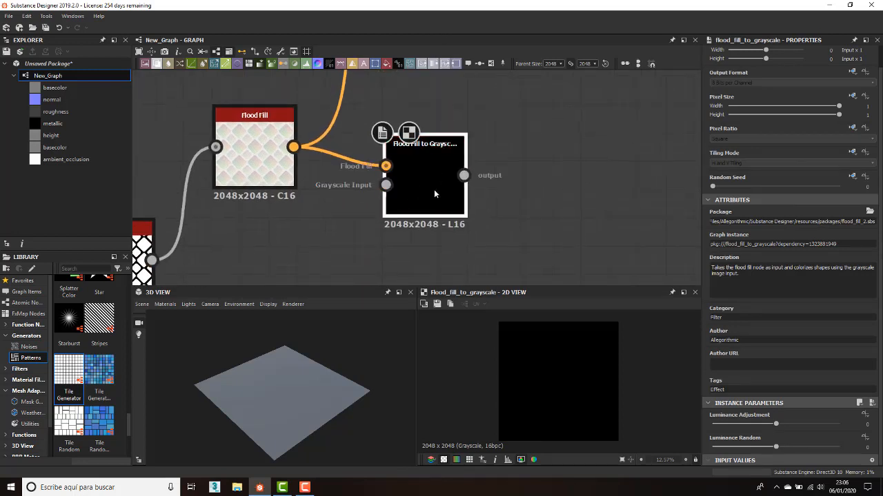
middle_click_drag(446, 96, 435, 209)
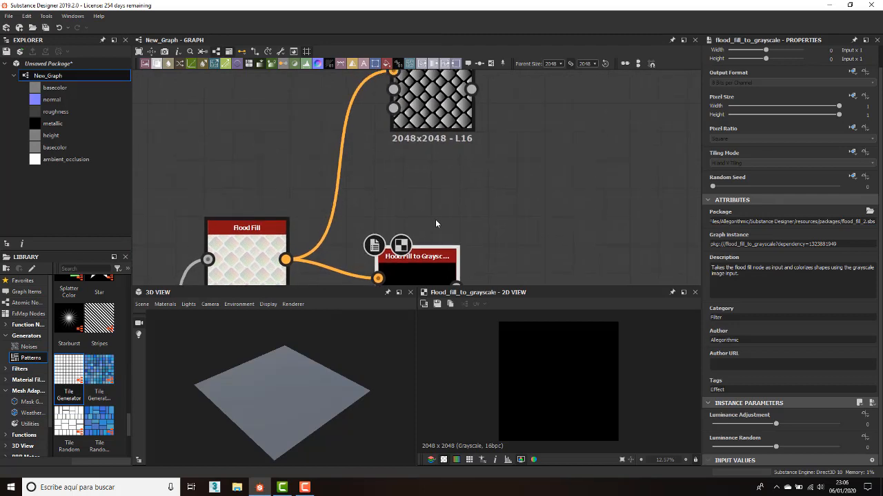
left_click(440, 123)
scroll(769, 374, "down", 4)
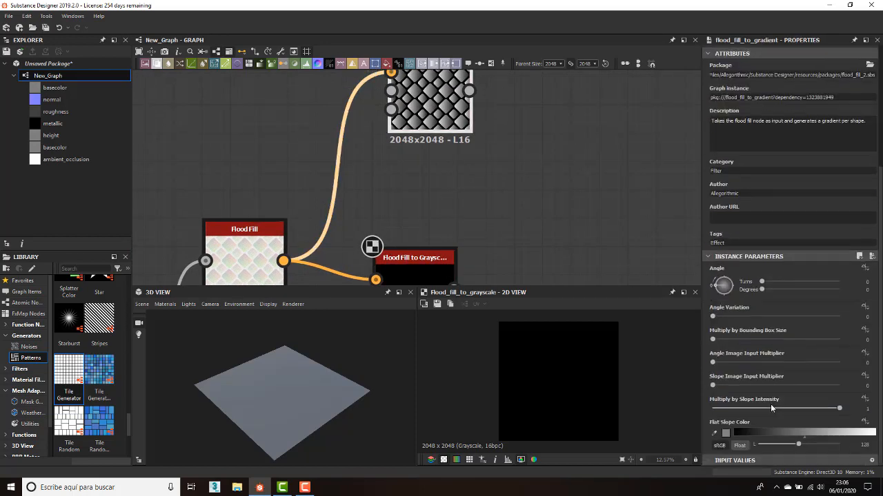
middle_click_drag(419, 284, 460, 160)
left_click(458, 142)
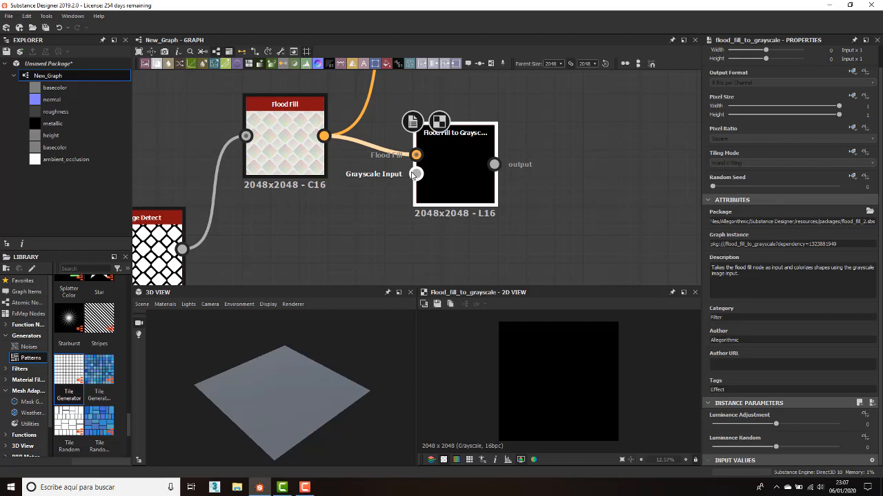
- Feed a new Cells 4 noise into Flood Fill to Grayscale's Grayscale Input and select the grayscale node
left_click_drag(414, 174, 364, 216)
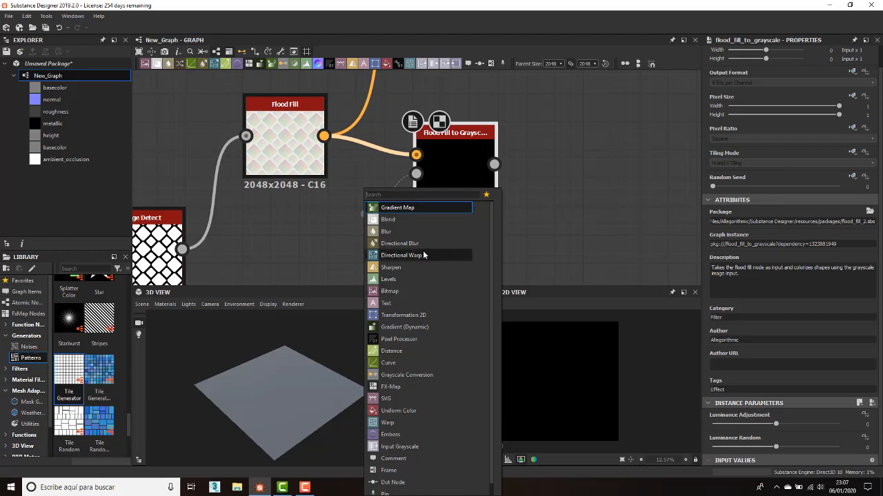
type("cell")
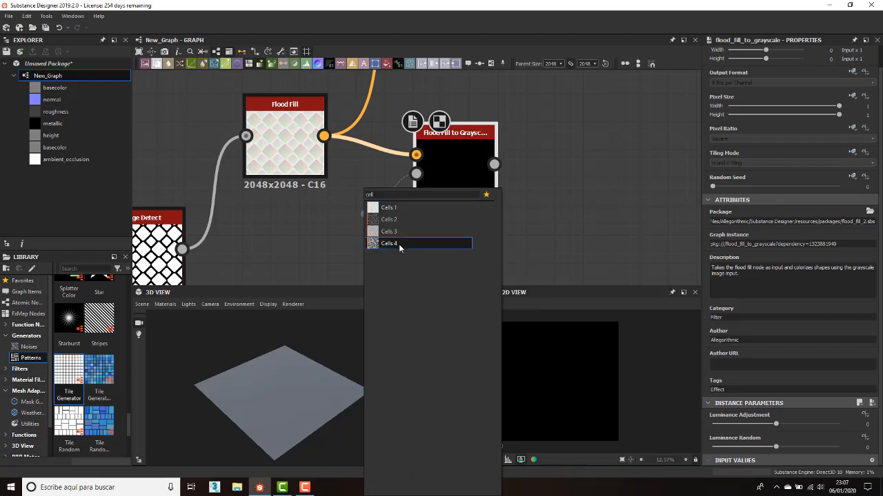
left_click(398, 243)
left_click_drag(330, 189, 357, 209)
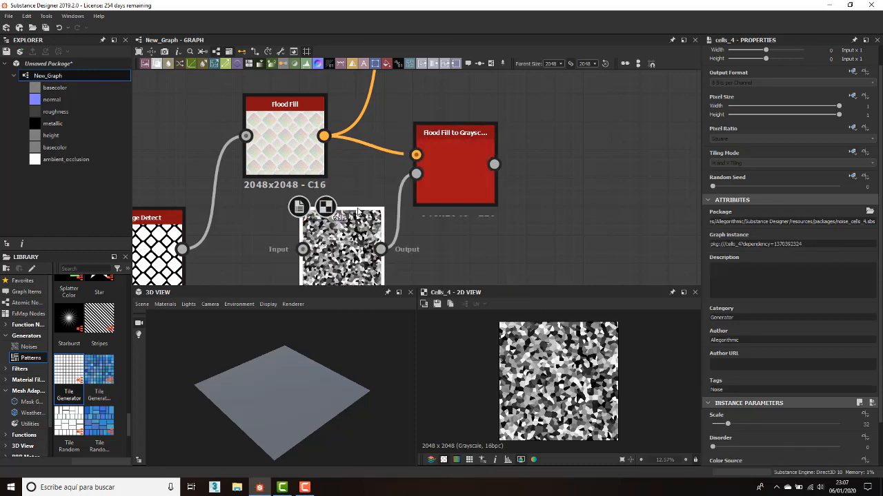
left_click(456, 133)
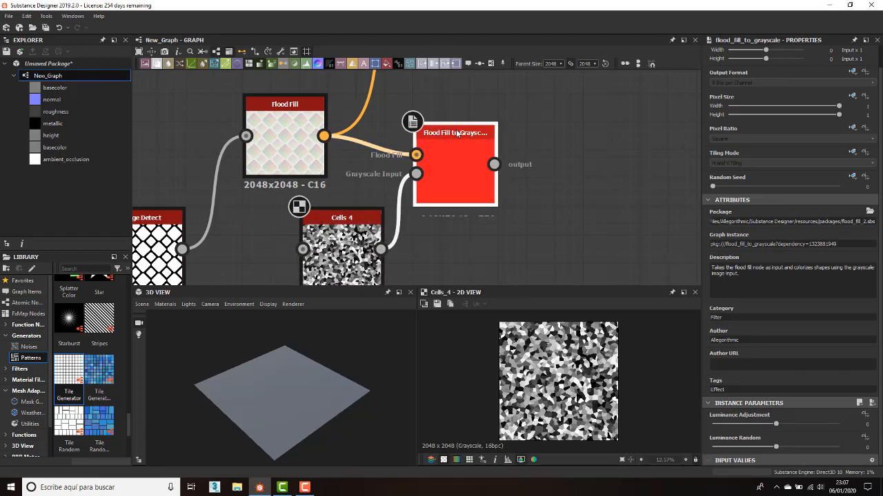
- Preview the Flood Fill to Grayscale output and compare its tile shades with the Cells 4 noise feeding it
double_click(456, 136)
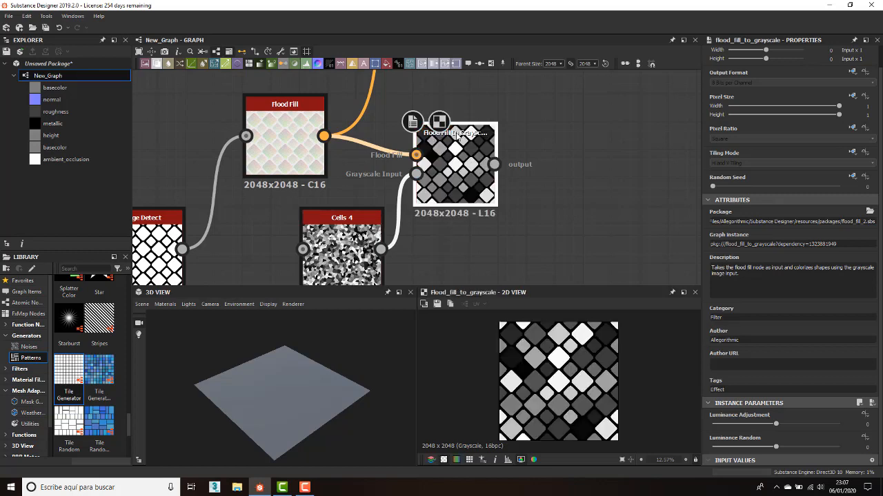
scroll(486, 176, "down", 2)
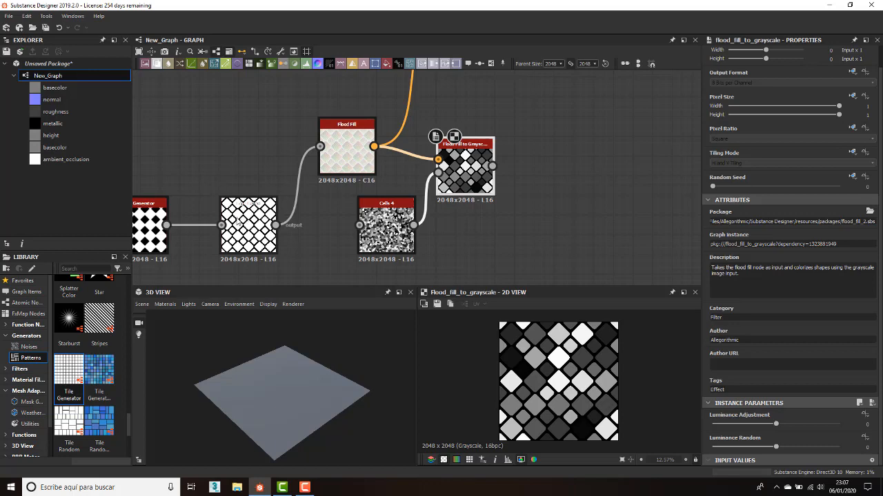
scroll(240, 210, "up", 5)
scroll(242, 210, "down", 4)
scroll(452, 207, "up", 1)
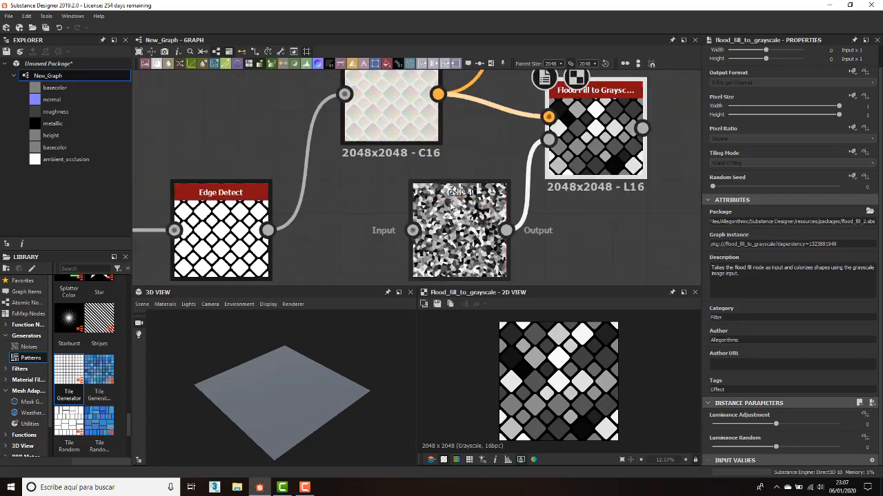
scroll(450, 205, "up", 2)
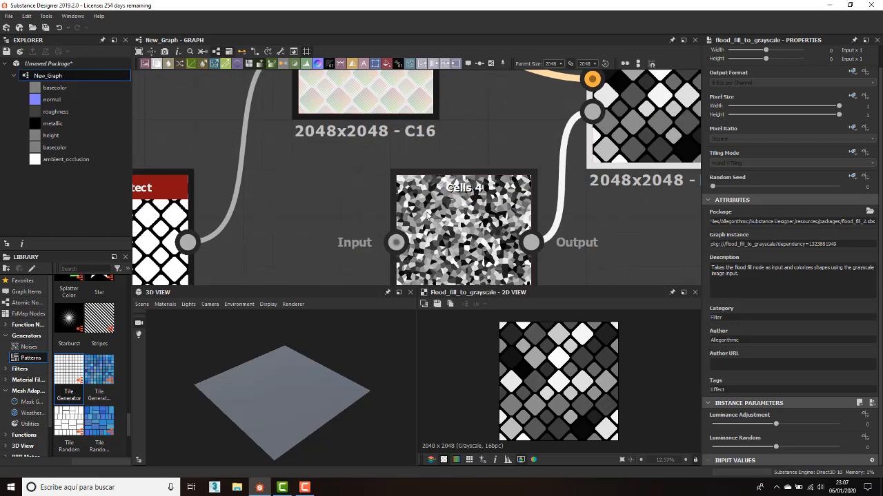
scroll(442, 207, "down", 2)
- Set the Cells 4 node's Scale to 5 and preview the effect in Flood Fill to Grayscale
left_click(464, 195)
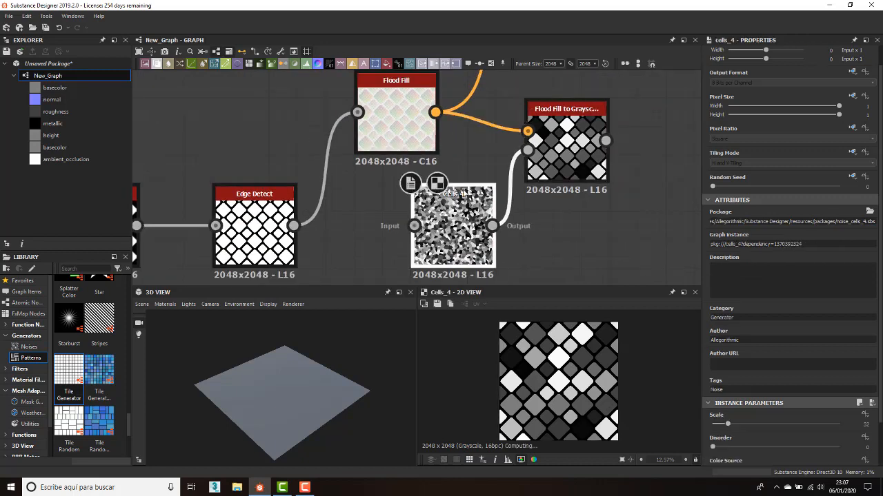
scroll(459, 195, "down", 3)
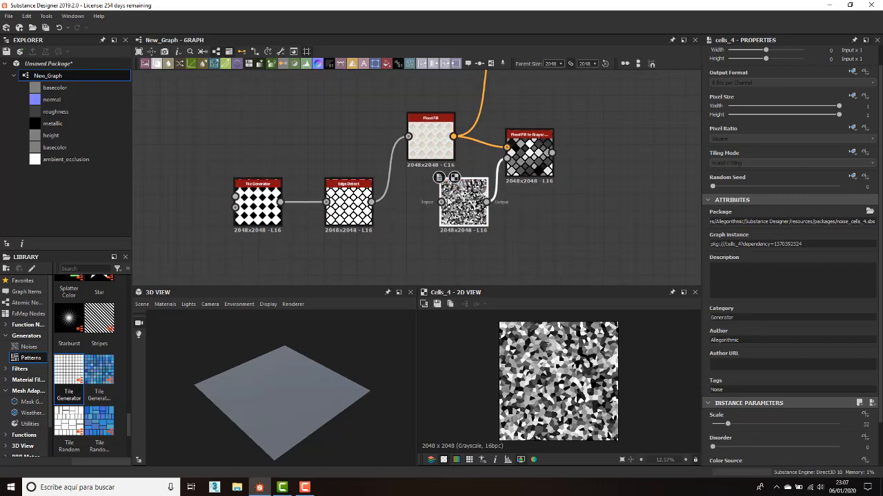
scroll(761, 411, "down", 1)
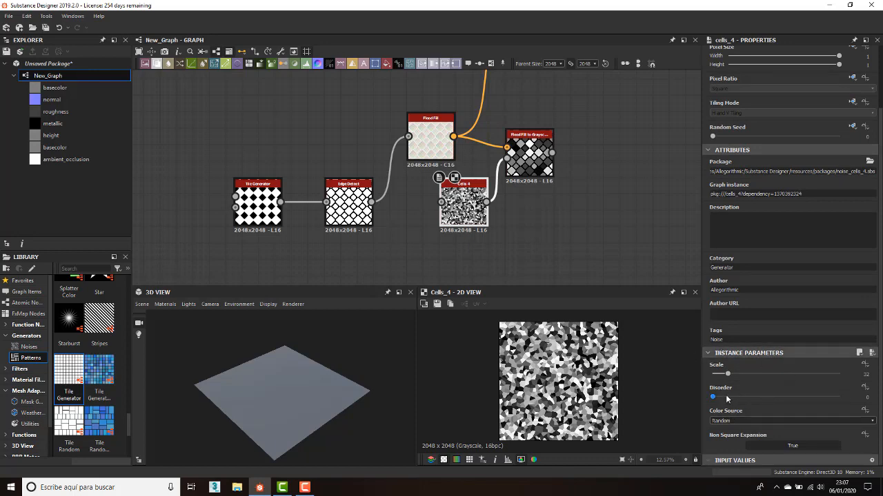
left_click_drag(728, 374, 714, 376)
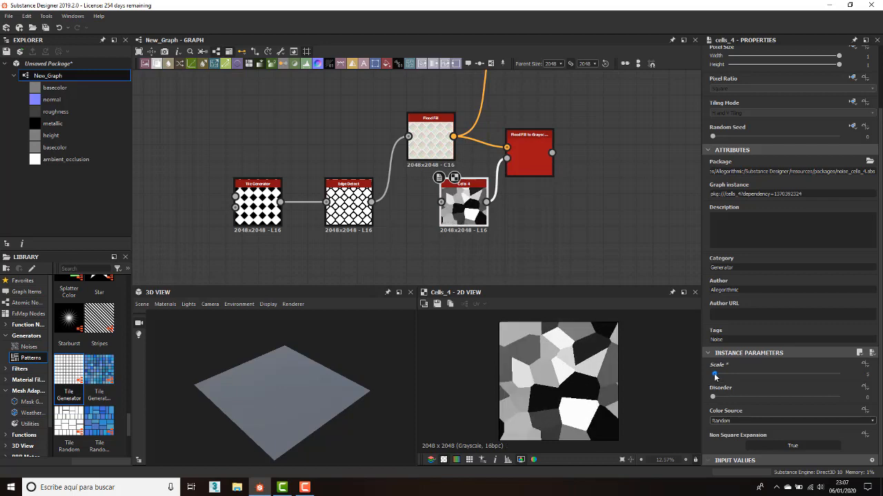
double_click(517, 145)
scroll(520, 147, "up", 3)
middle_click_drag(451, 240, 392, 185)
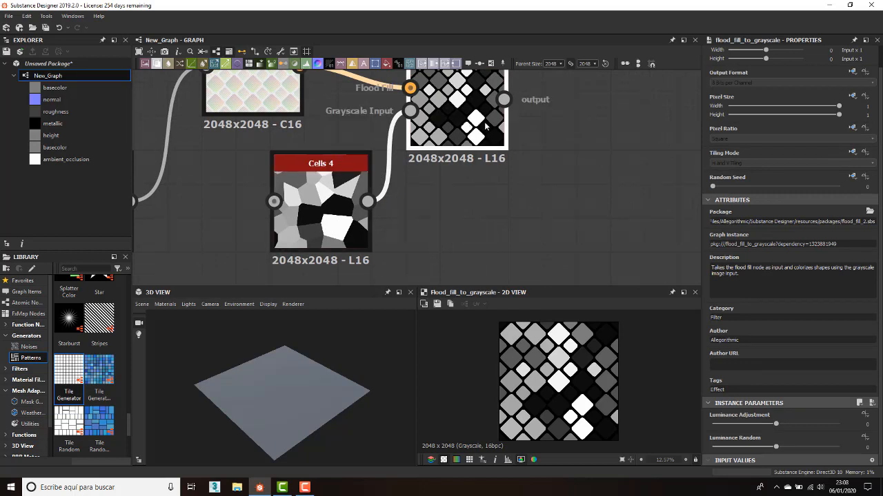
middle_click_drag(465, 129, 465, 140)
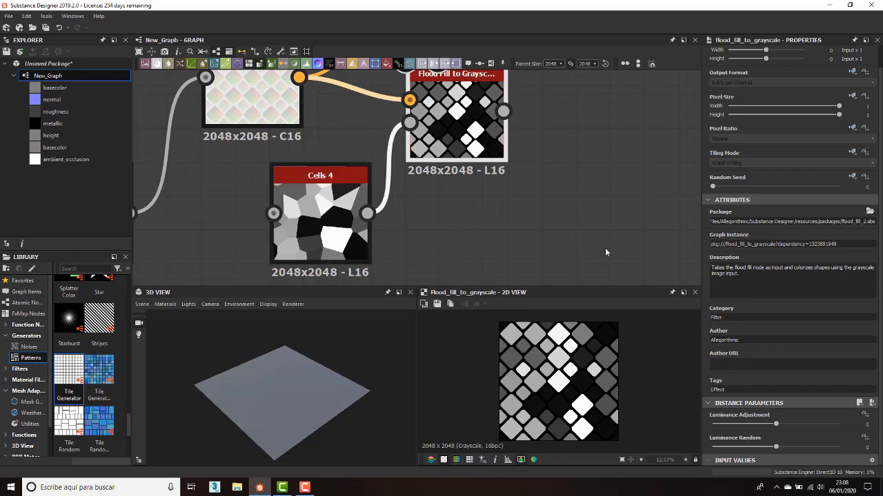
- Set the Cells 4 node's Scale to 10 and check the tile shades in Flood Fill to Grayscale
left_click(331, 228)
scroll(724, 405, "down", 1)
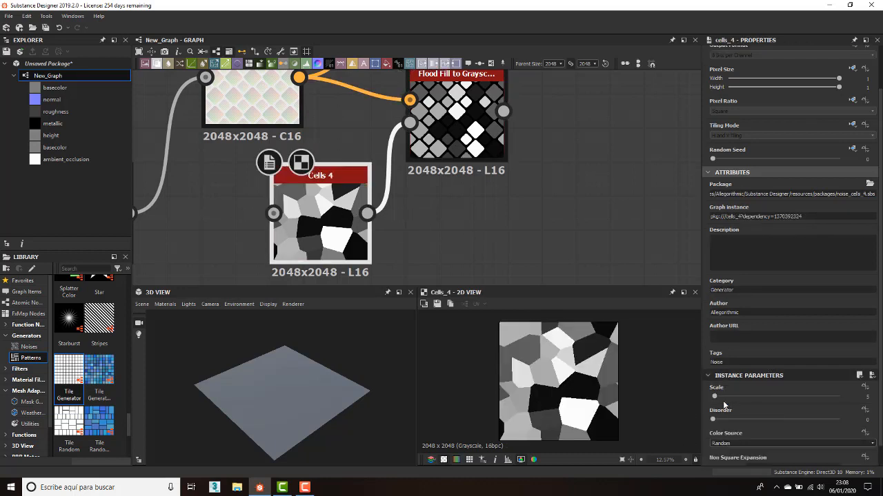
left_click_drag(713, 397, 717, 398)
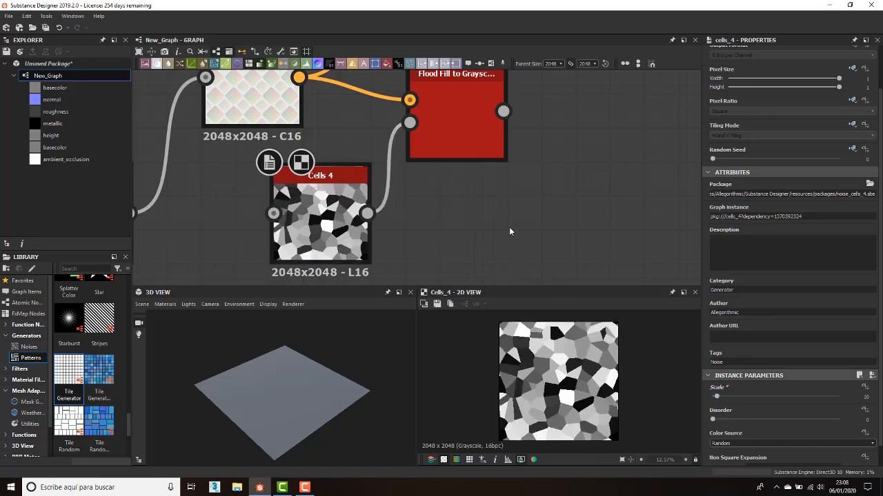
scroll(524, 200, "down", 3)
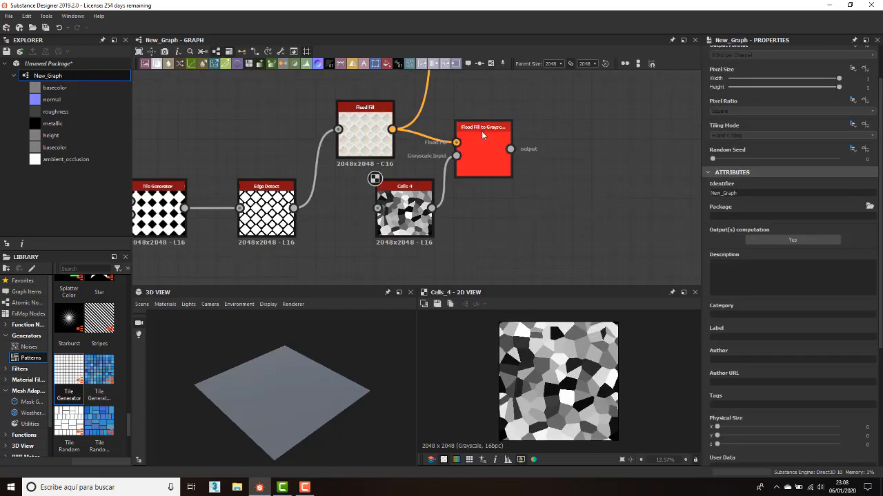
left_click(482, 134)
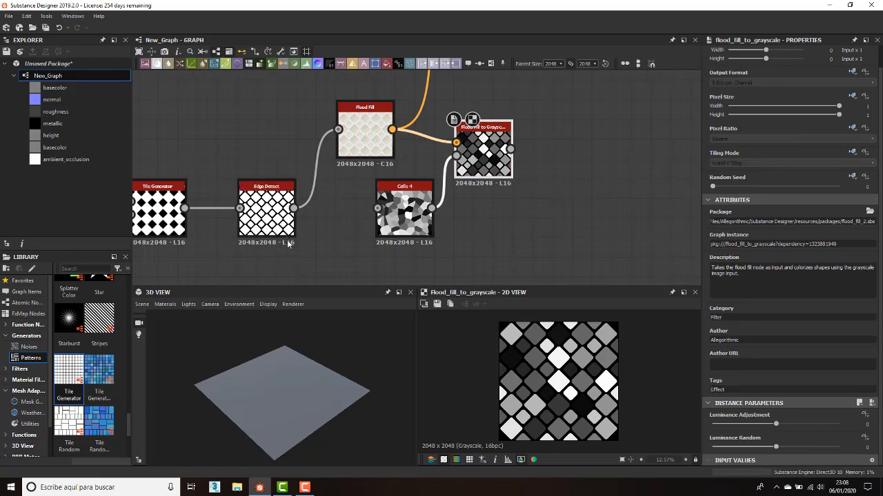
scroll(482, 137, "up", 4)
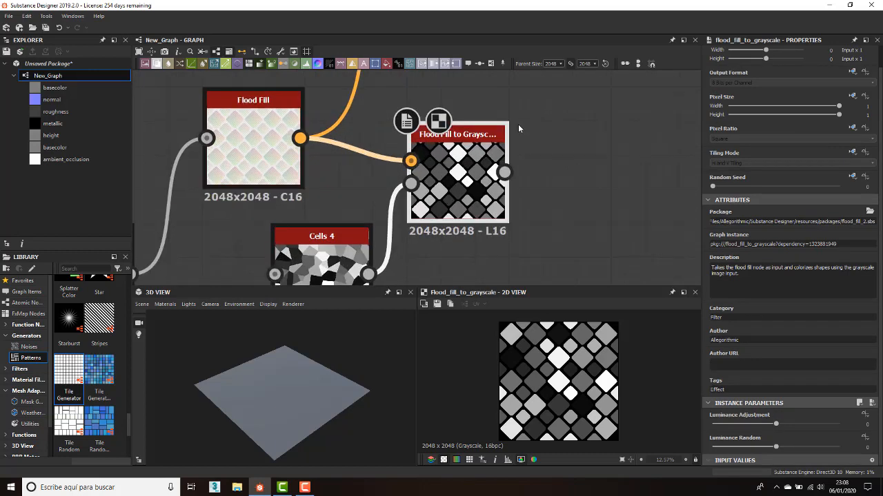
middle_click_drag(475, 144, 407, 144)
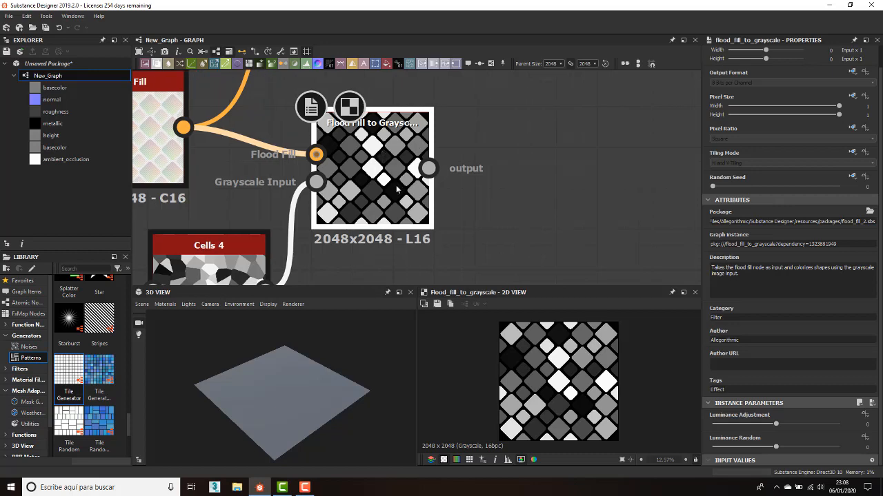
scroll(391, 181, "down", 3)
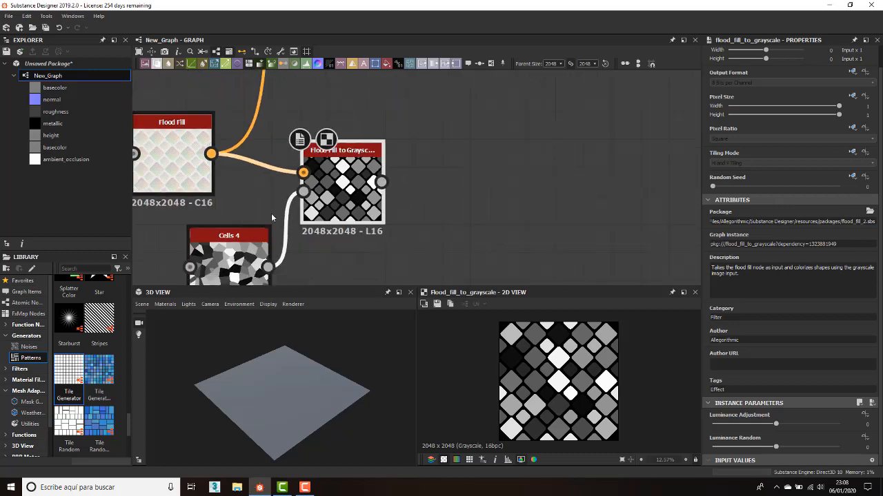
- Set the Cells 4 node's Scale to 18 and select the Flood Fill to Grayscale node
left_click(238, 241)
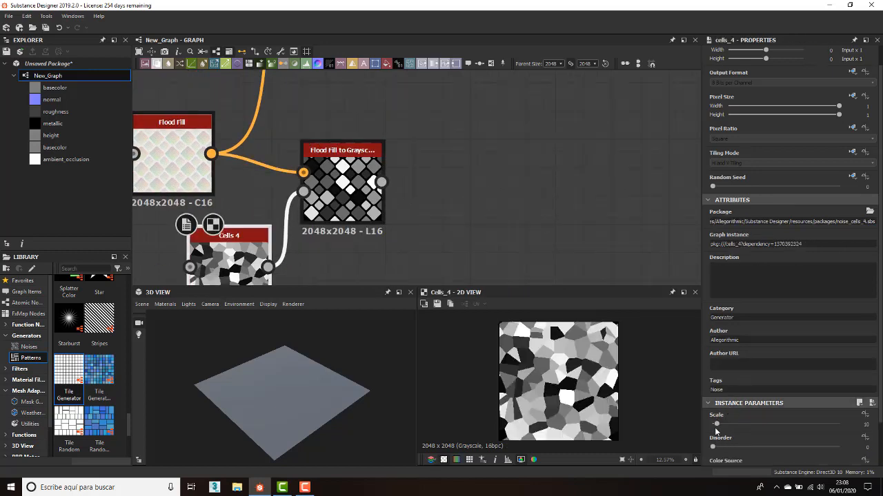
left_click_drag(716, 424, 721, 425)
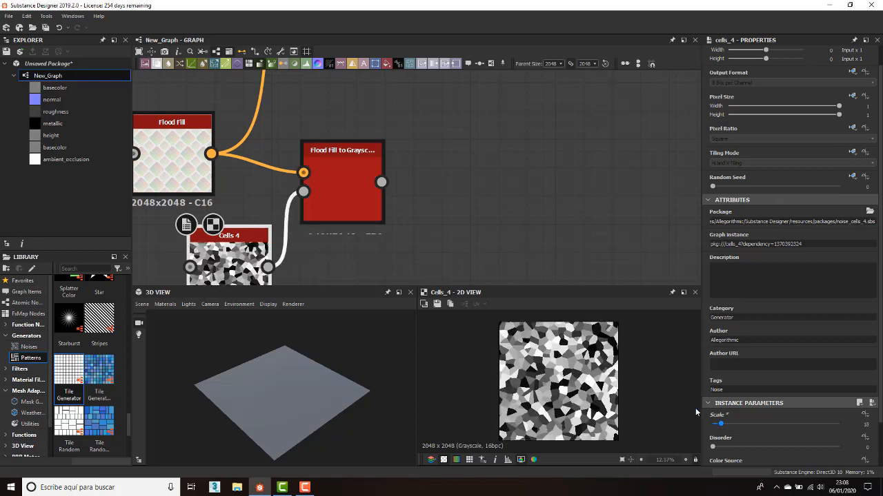
left_click(360, 163)
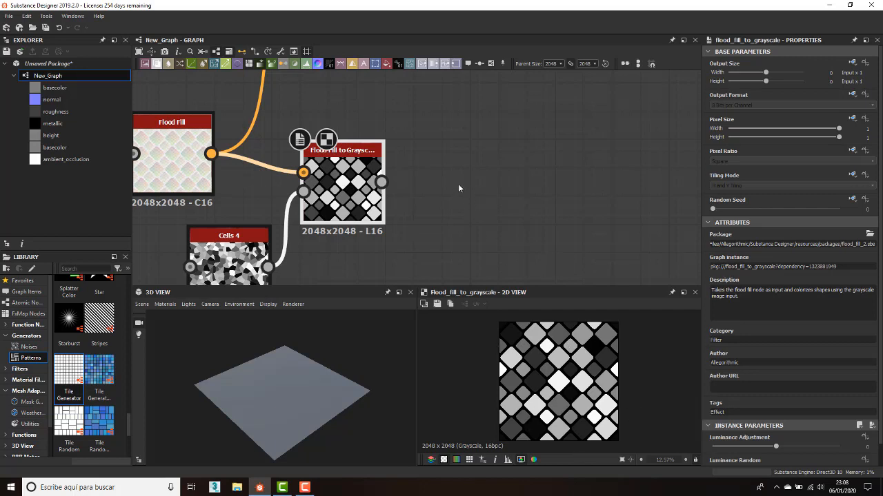
scroll(430, 193, "down", 3)
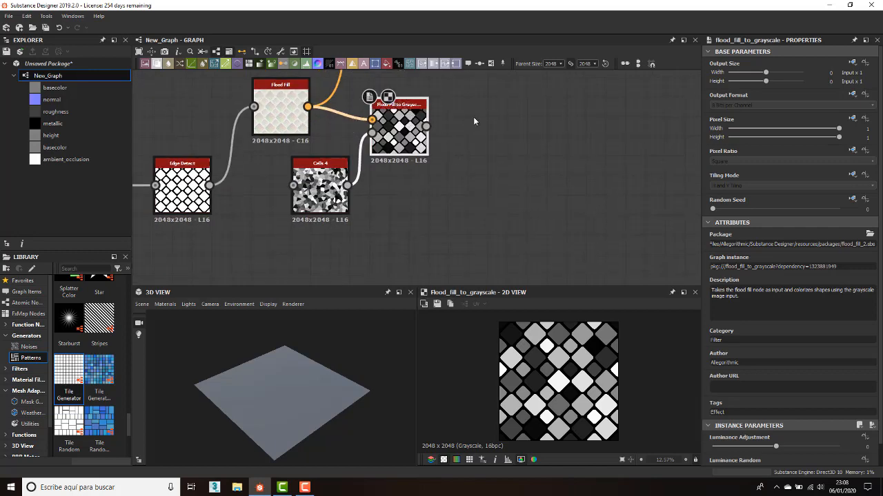
scroll(525, 150, "down", 1)
- Rearrange Flood Fill, its gradient and grayscale nodes, and Cells 4 into a compact group above the Edge Detect row
middle_click_drag(505, 150, 450, 222)
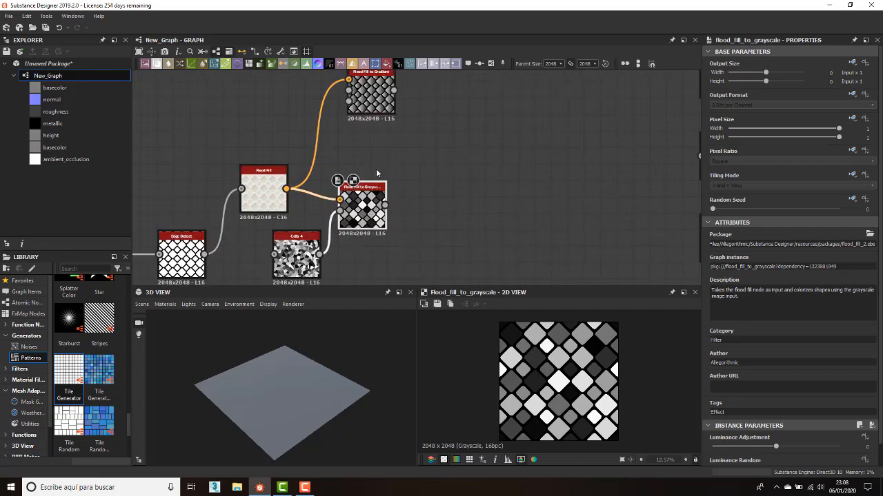
scroll(376, 168, "down", 1)
left_click_drag(373, 107, 358, 95)
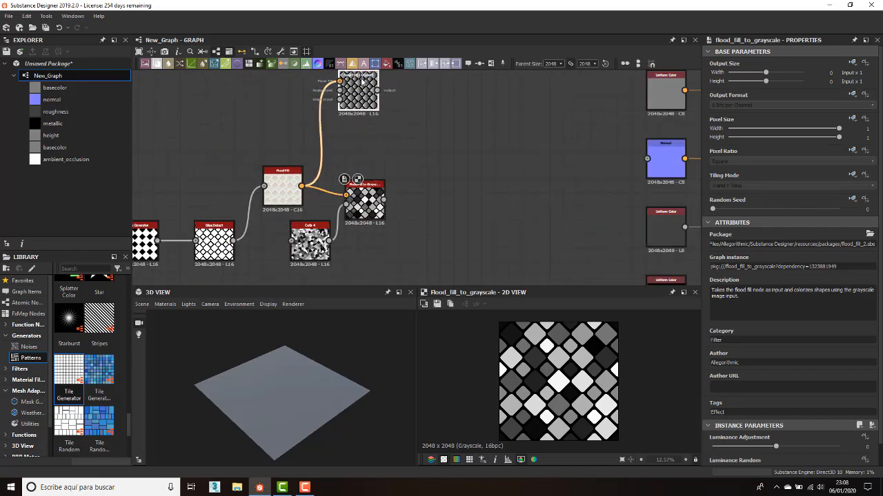
left_click_drag(373, 188, 377, 195)
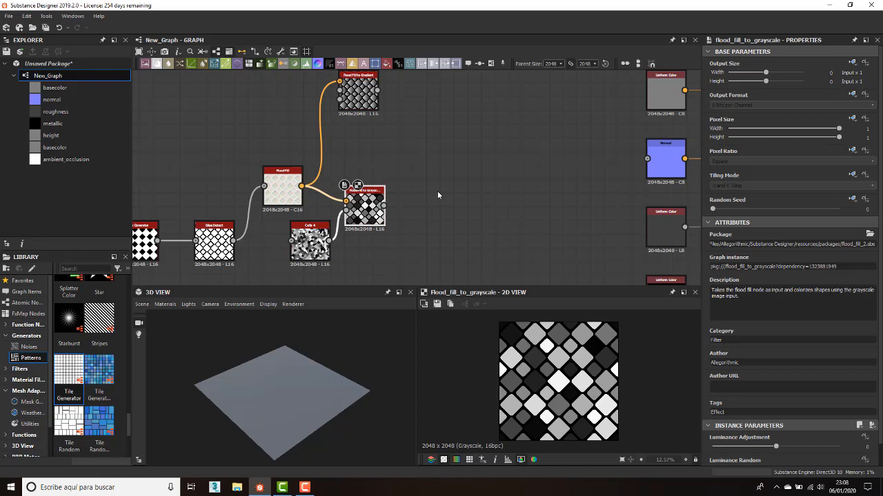
middle_click_drag(430, 178, 472, 103)
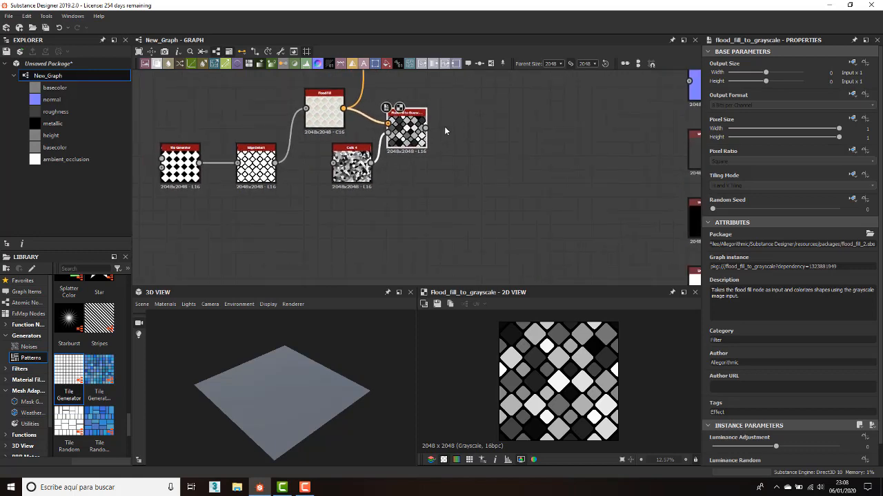
middle_click_drag(333, 127, 309, 213)
scroll(310, 216, "down", 2)
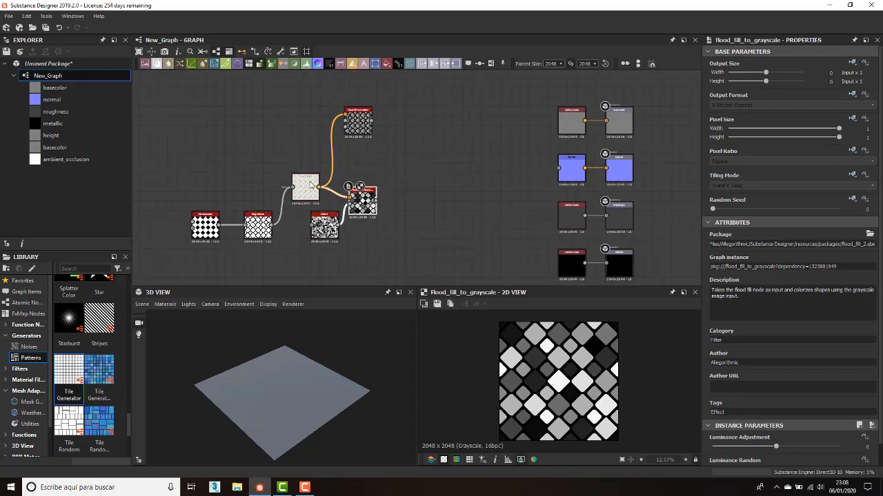
left_click_drag(303, 186, 295, 159)
left_click_drag(351, 121, 345, 113)
left_click_drag(360, 205, 350, 168)
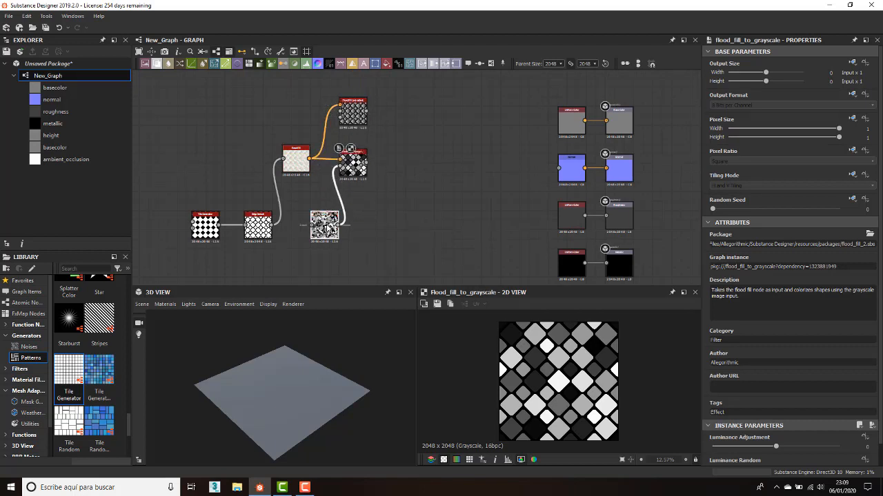
left_click_drag(324, 224, 320, 198)
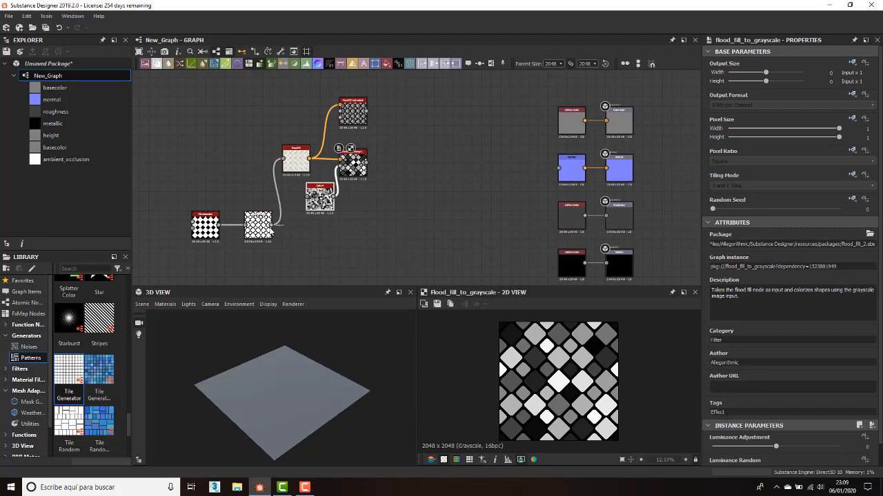
- Branch the Edge Detect output into the Background of a new Blend node placed beyond the flood fill group
left_click_drag(301, 231, 387, 227)
left_click_drag(387, 226, 387, 227)
type("bl")
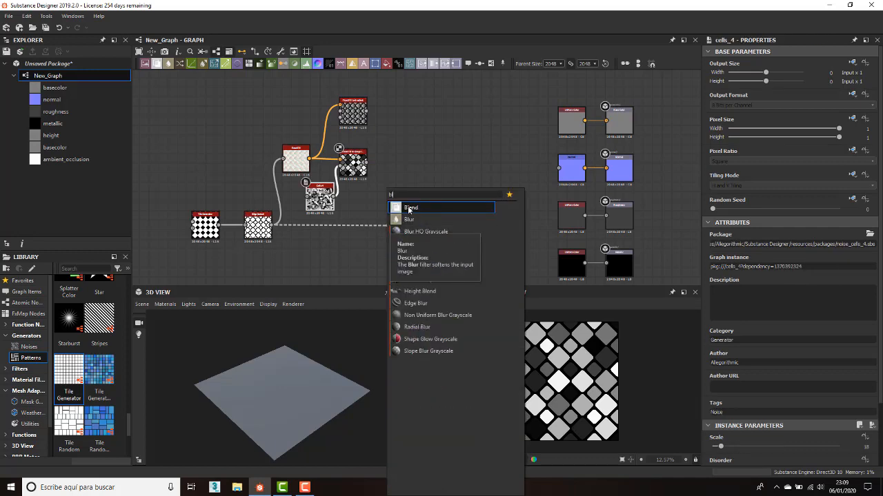
left_click(410, 207)
scroll(414, 232, "up", 2)
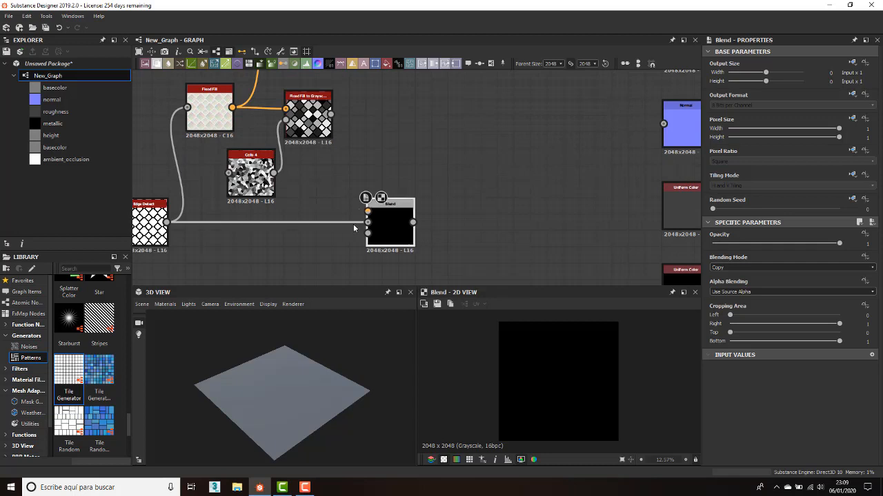
- Inspect the Blend node's inputs and connect the Flood Fill to Grayscale output to its Foreground
scroll(392, 226, "up", 3)
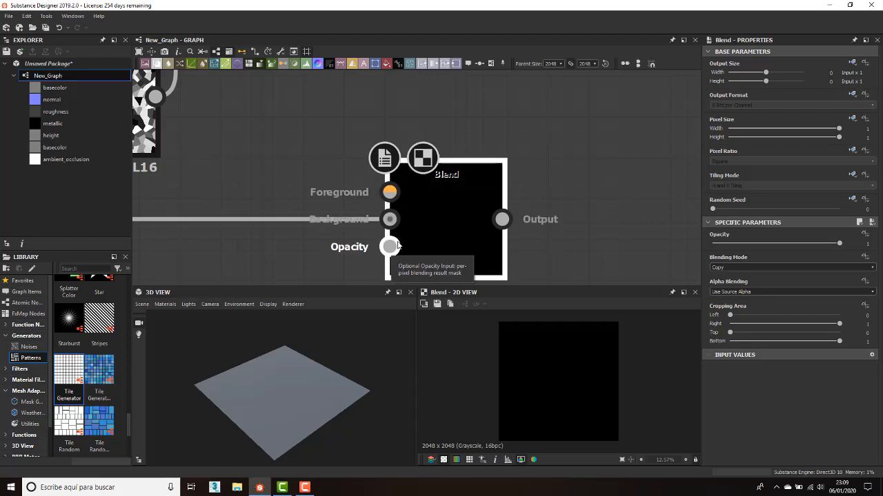
scroll(394, 245, "down", 3)
scroll(398, 245, "down", 1)
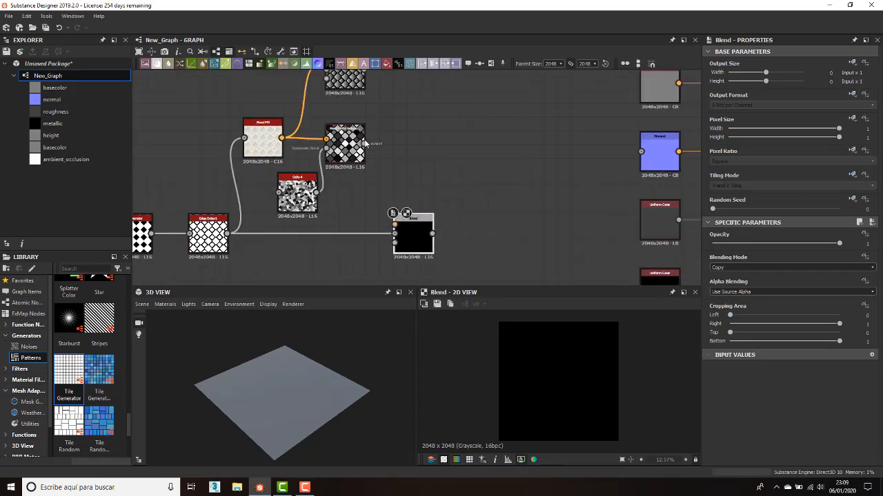
left_click_drag(380, 167, 394, 224)
- Set the Blend node's Opacity to 0 with the Copy blending mode
scroll(422, 226, "up", 4)
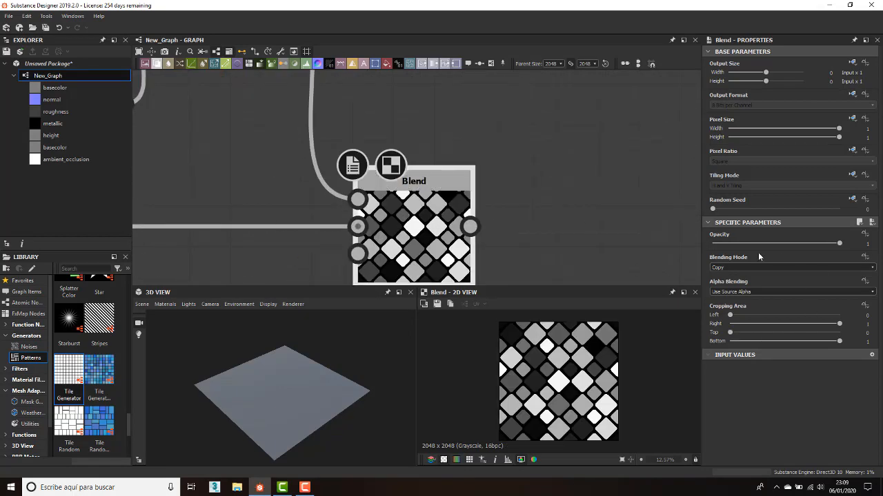
middle_click_drag(348, 271, 352, 219)
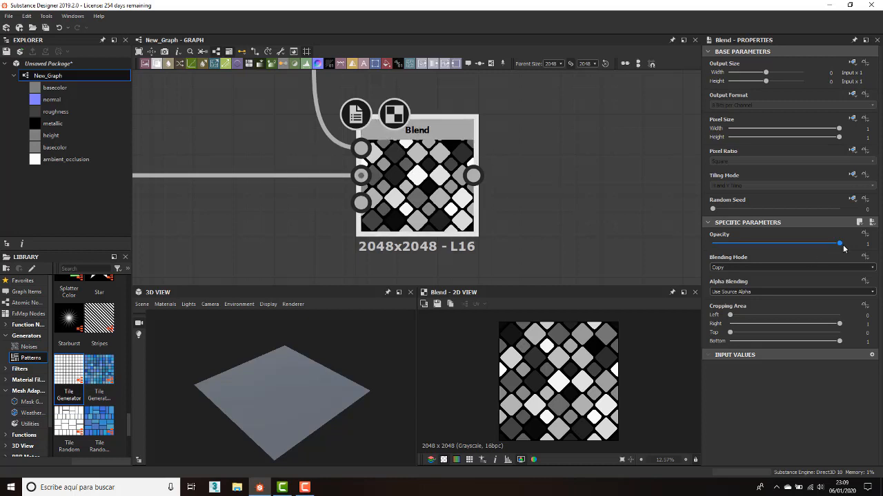
left_click_drag(840, 244, 703, 251)
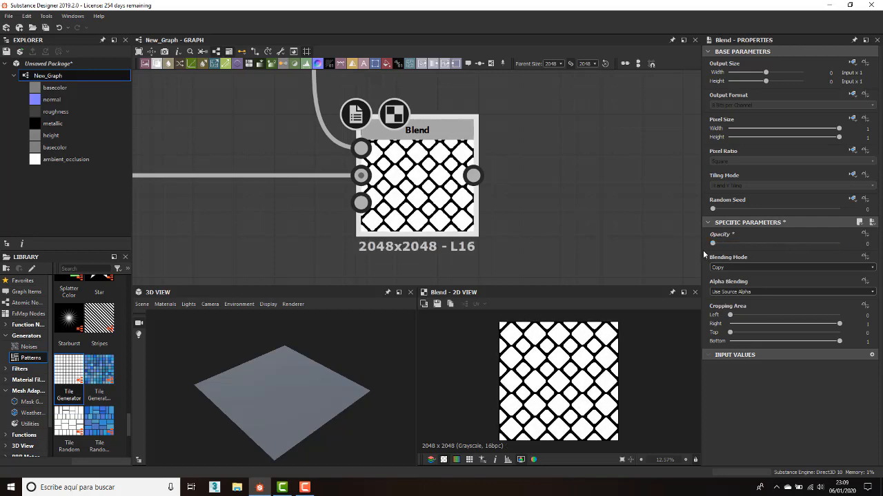
- Set the Blend node's blending mode to Multiply and its Opacity to about 0.82
scroll(475, 214, "down", 3)
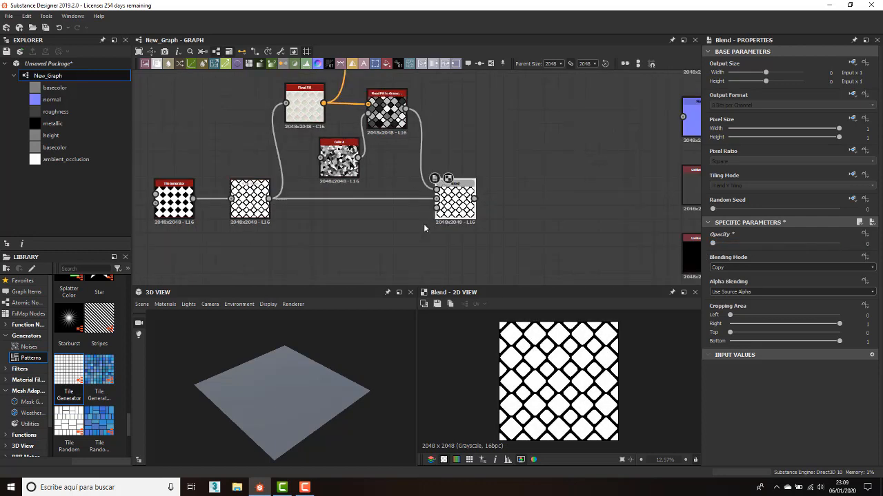
scroll(478, 206, "up", 3)
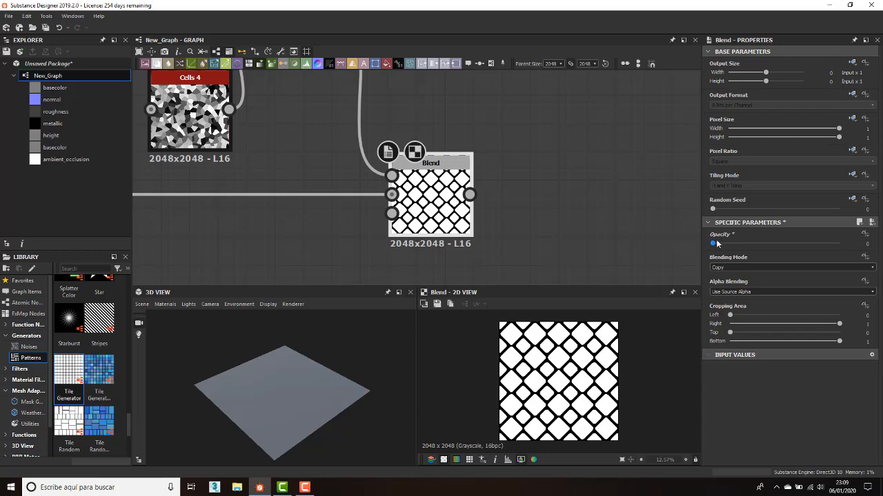
left_click_drag(713, 245, 840, 244)
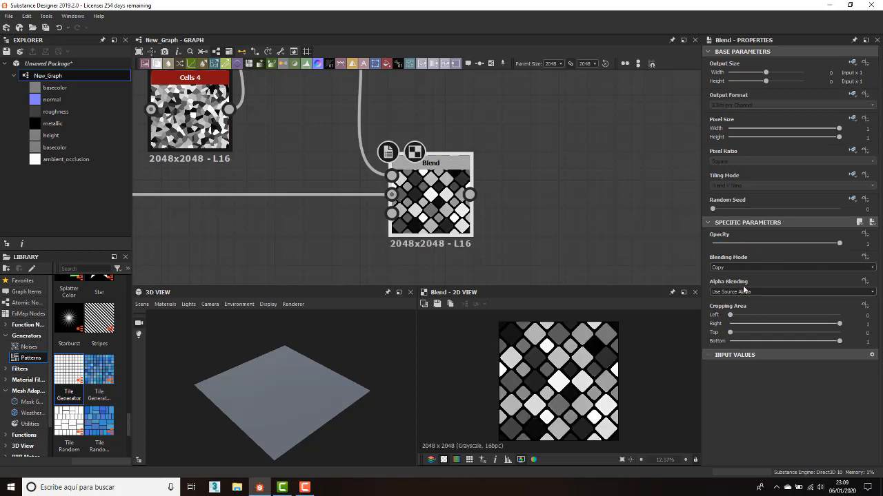
left_click(739, 268)
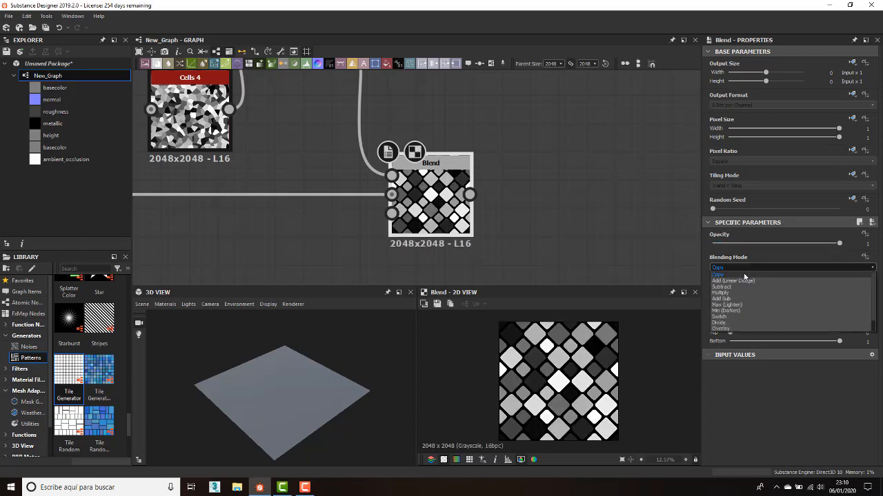
left_click(724, 294)
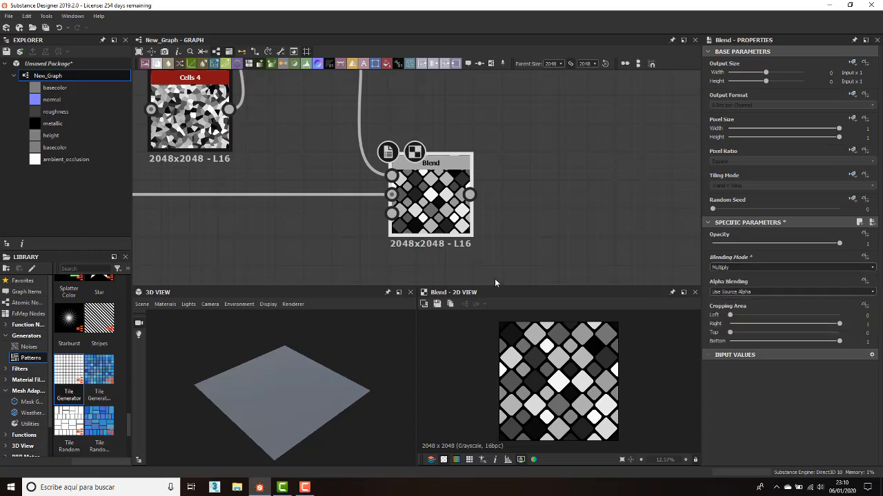
left_click_drag(830, 245, 816, 243)
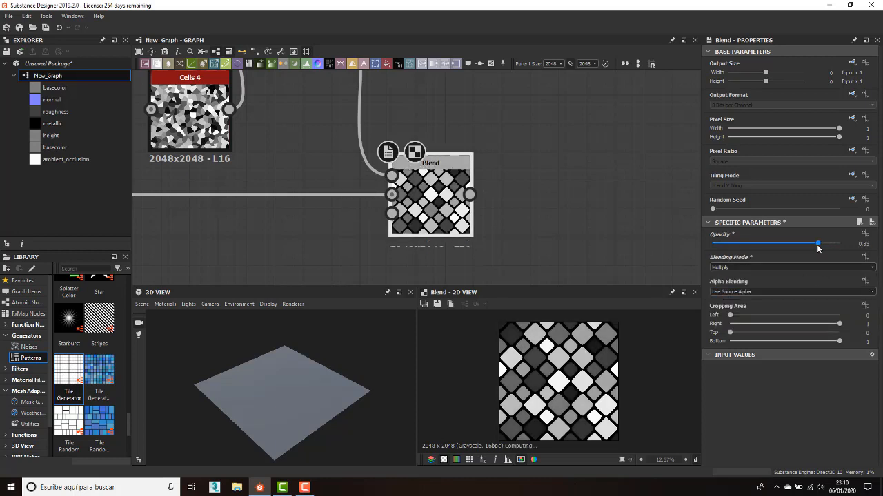
- Try the Overlay blending mode on the Blend node and switch it back to Multiply
left_click(733, 268)
scroll(735, 316, "down", 1)
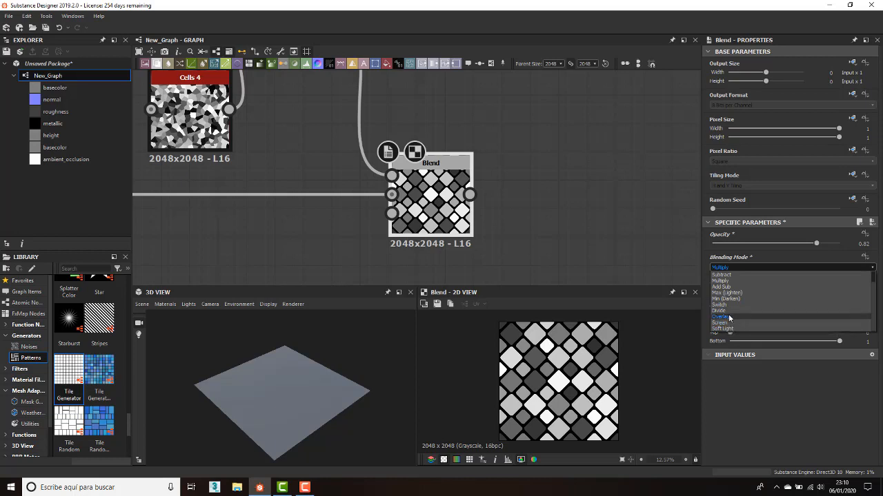
left_click(721, 317)
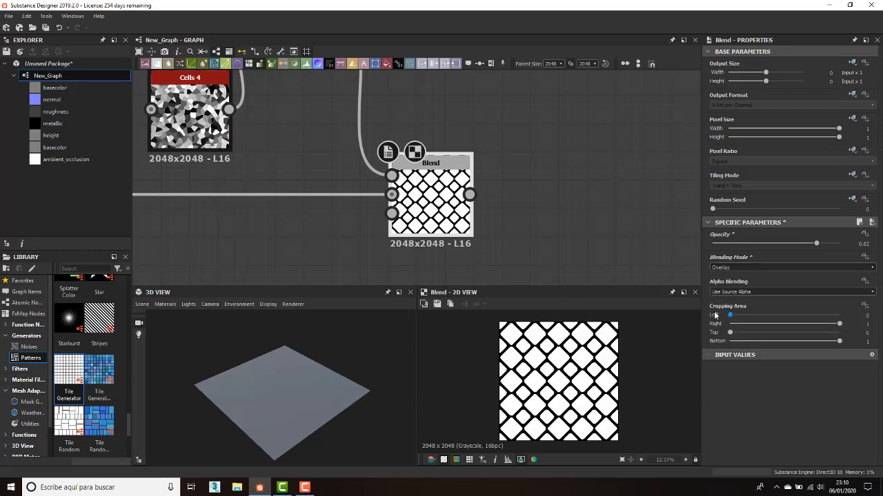
left_click(756, 266)
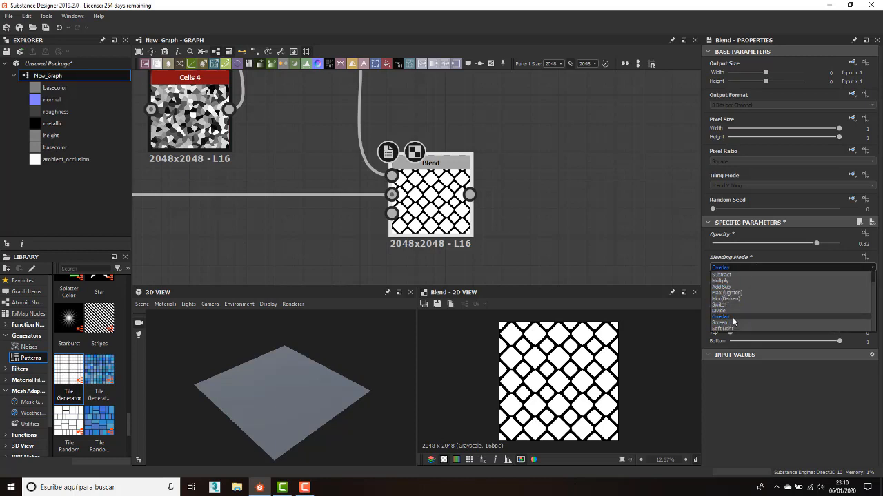
left_click(728, 282)
- Fine-tune the Multiply Blend node's Opacity to 0.88
left_click_drag(816, 247, 810, 245)
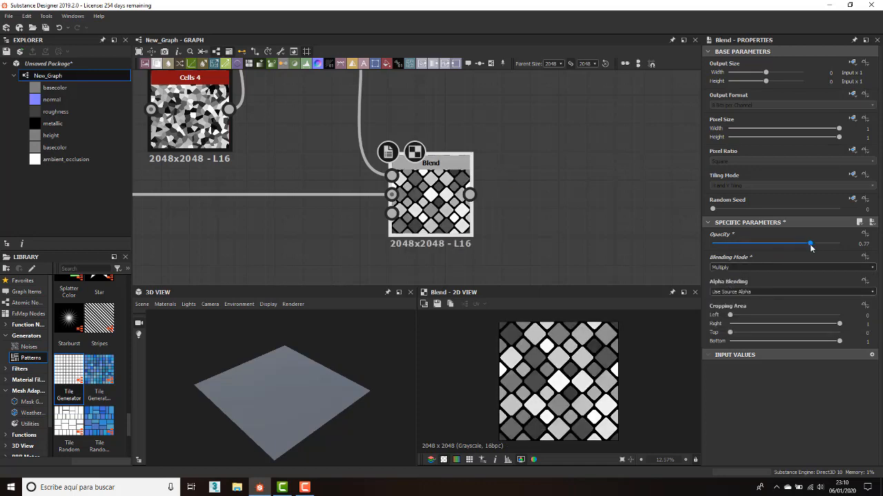
scroll(496, 204, "down", 2)
middle_click_drag(450, 163, 453, 174)
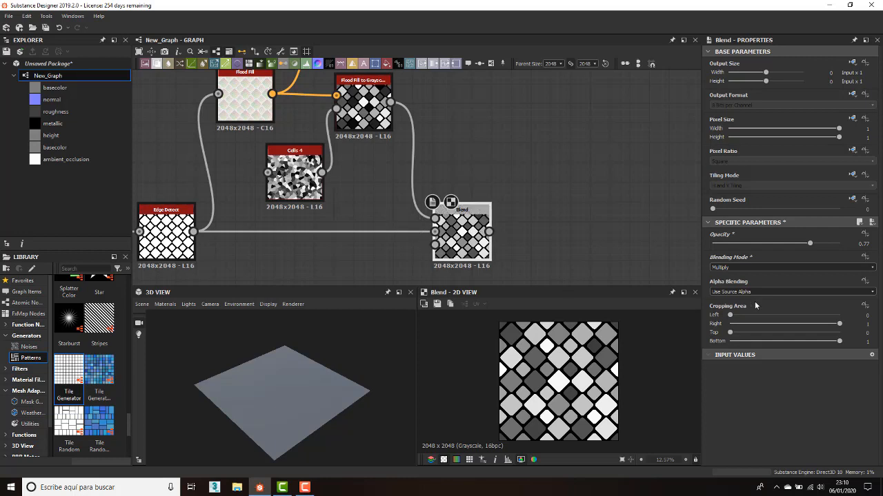
mouse_move(810, 243)
left_mouse_down()
mouse_move(819, 244)
mouse_move(793, 245)
mouse_move(811, 245)
left_mouse_up()
mouse_move(812, 245)
left_mouse_down()
mouse_move(768, 247)
mouse_move(820, 249)
left_mouse_up()
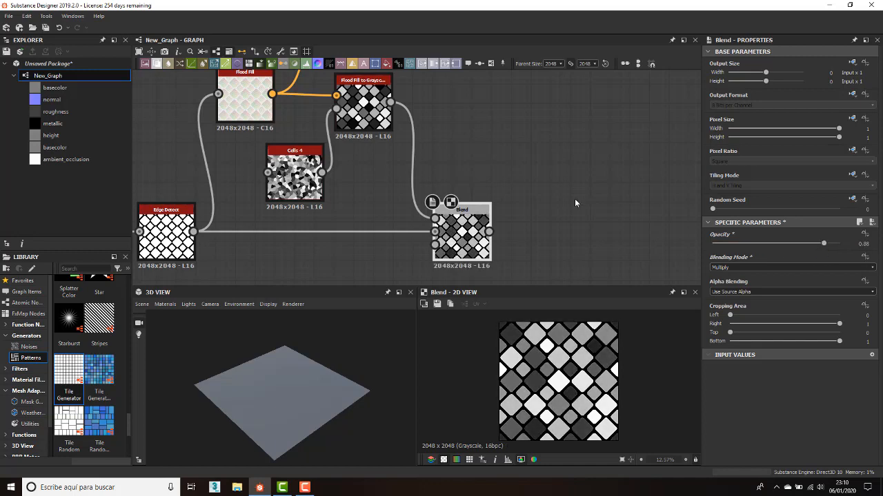
- Shift the Flood Fill to Gradient node slightly outward and feed the Blend output into the Background of a new Blend node
scroll(451, 198, "down", 3)
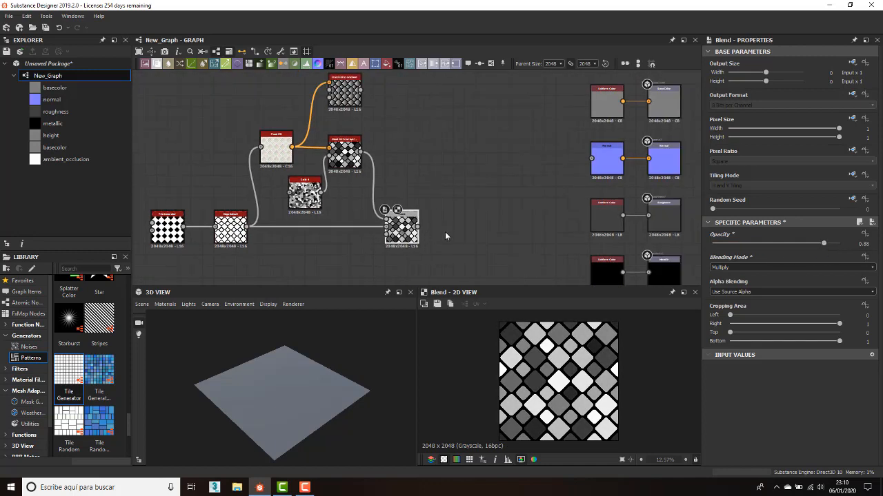
scroll(436, 200, "down", 5)
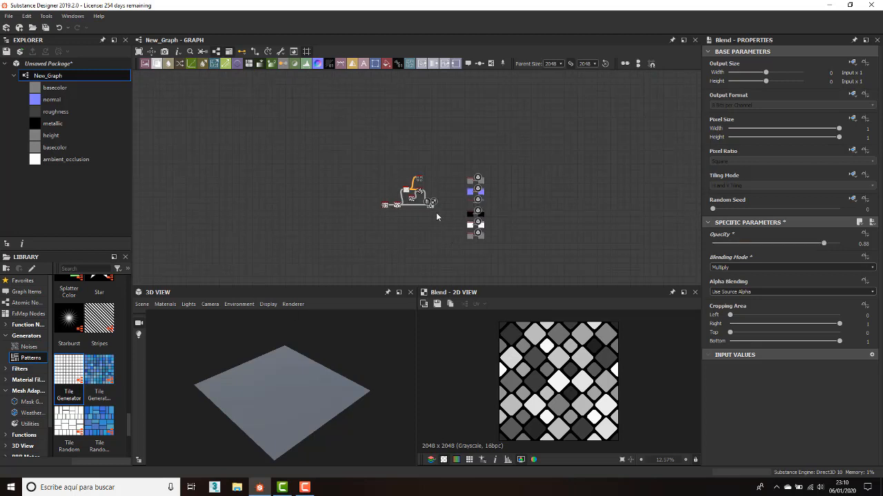
scroll(436, 214, "up", 2)
scroll(426, 218, "up", 2)
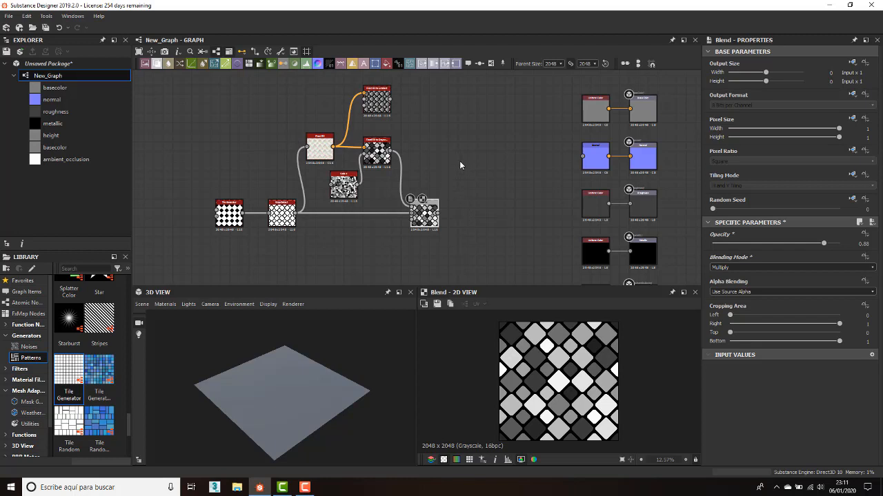
middle_click_drag(460, 165, 433, 174)
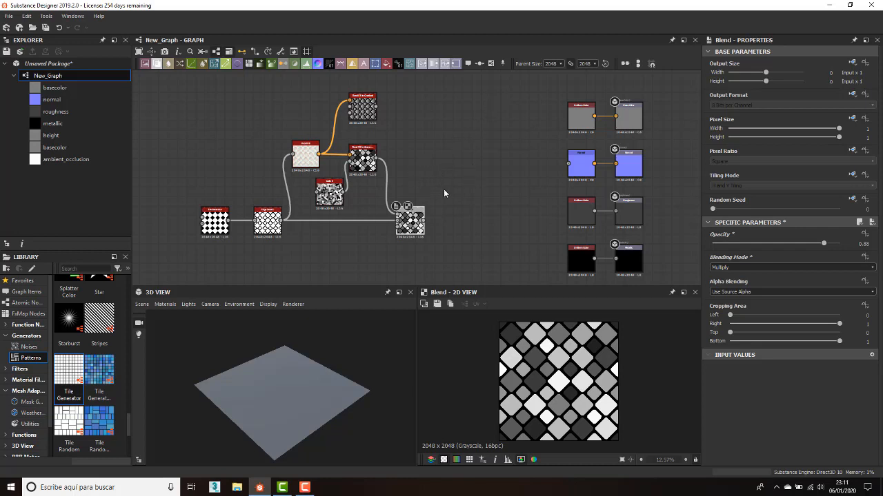
left_click_drag(375, 124, 390, 122)
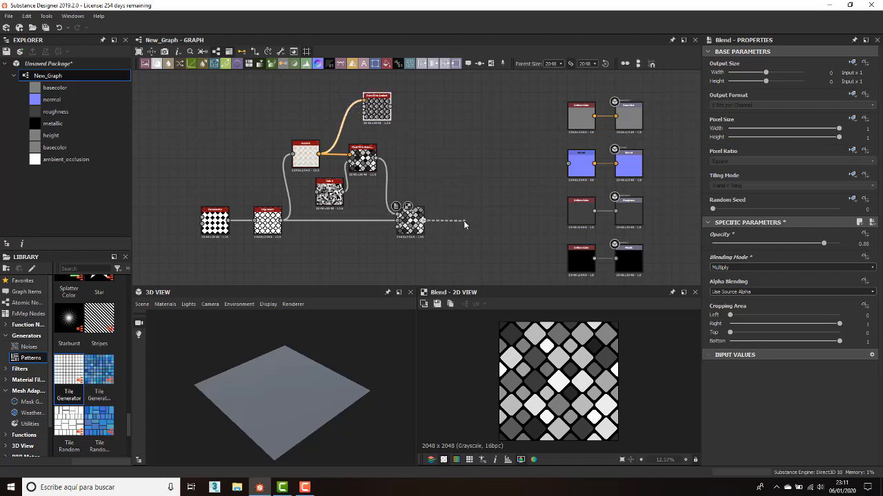
left_click_drag(463, 221, 463, 220)
left_click(502, 220)
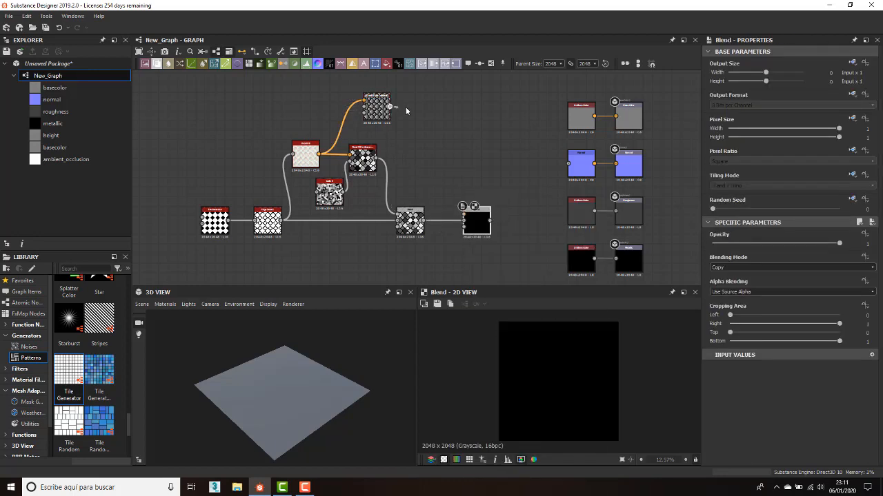
- Connect the Flood Fill to Gradient output to the second Blend node's Foreground and inspect the node's inputs
left_click_drag(391, 107, 462, 217)
scroll(374, 100, "up", 3)
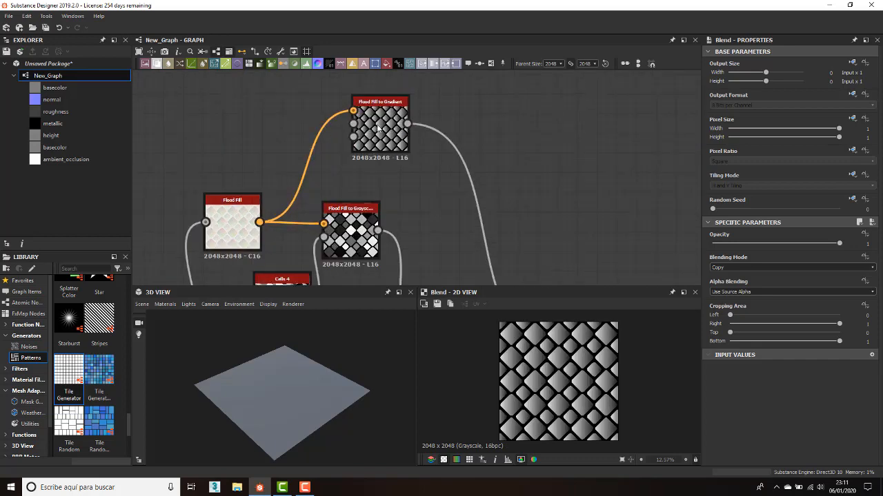
scroll(378, 122, "down", 3)
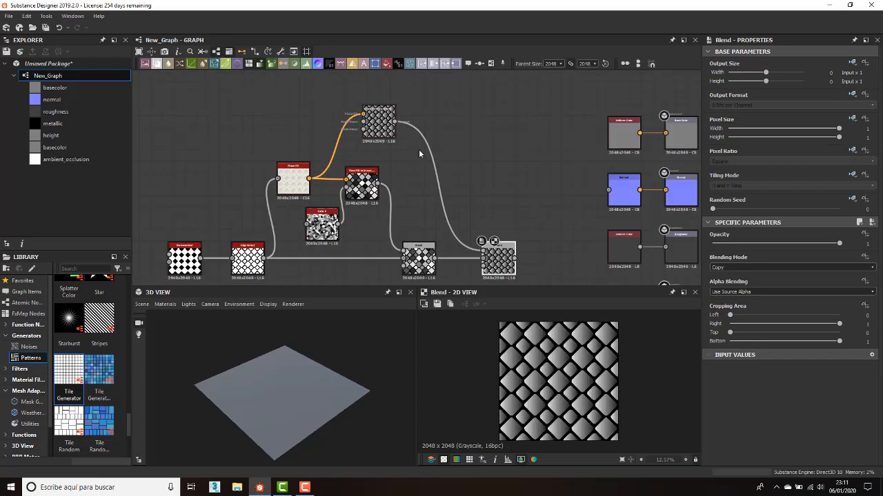
scroll(467, 186, "up", 6)
middle_click_drag(418, 185, 476, 215)
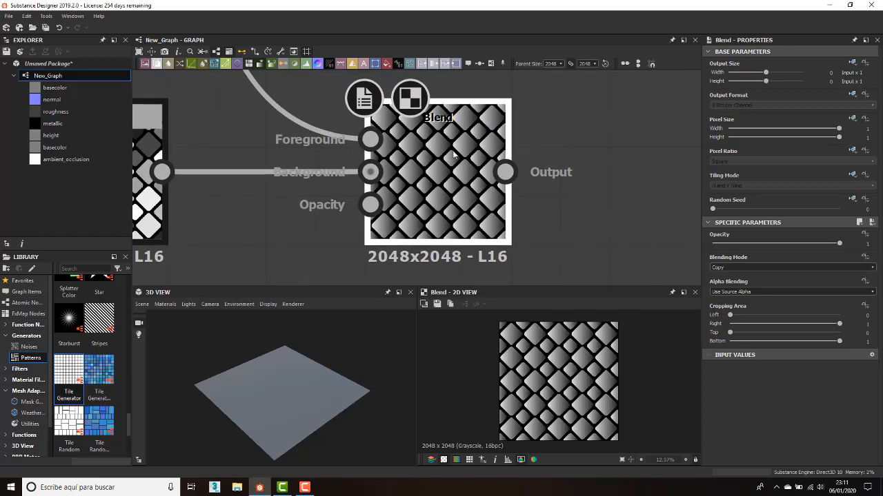
- Try Multiply on the second Blend node, set its blending mode to Overlay, and compare it with the first Blend
left_click(719, 268)
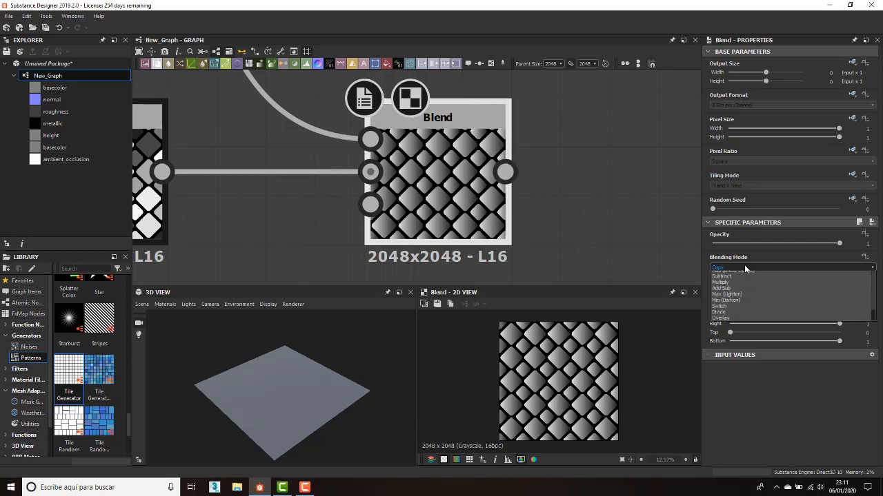
left_click(720, 294)
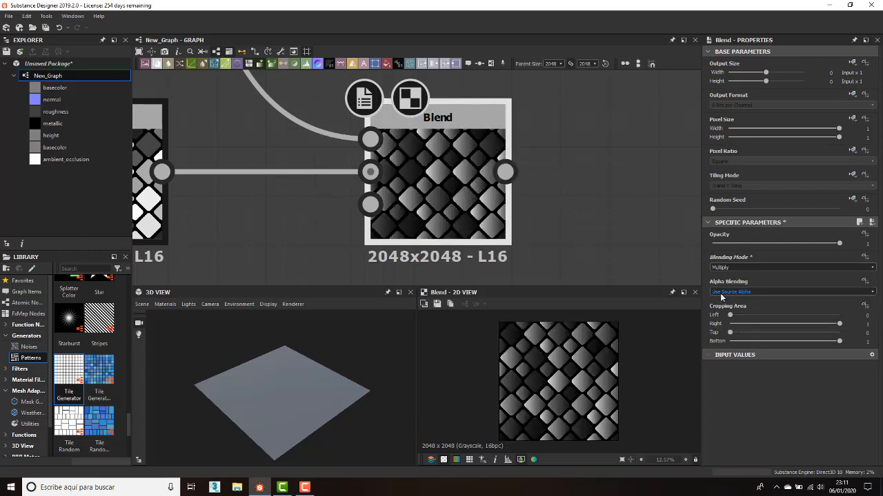
left_click(751, 266)
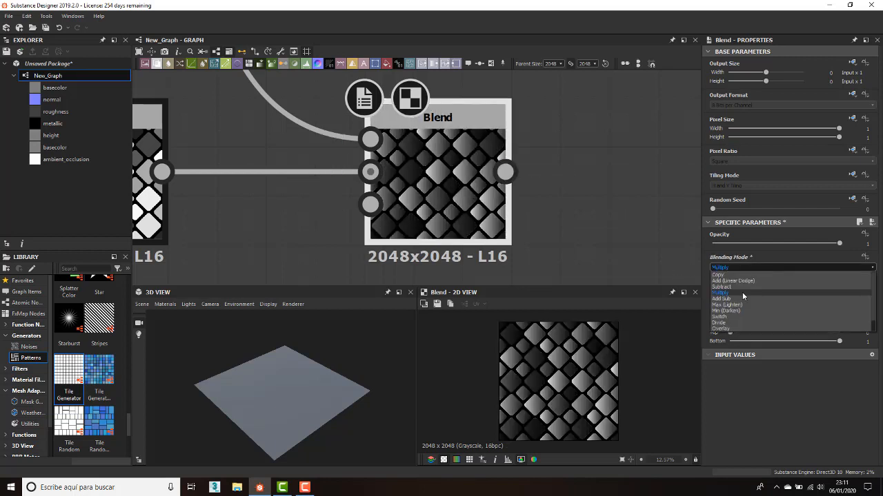
left_click(730, 329)
scroll(464, 193, "down", 2)
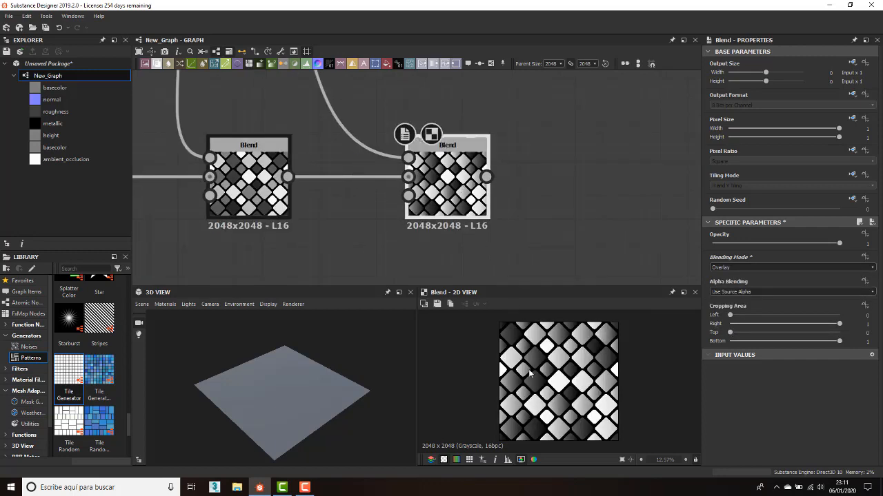
scroll(250, 179, "up", 3)
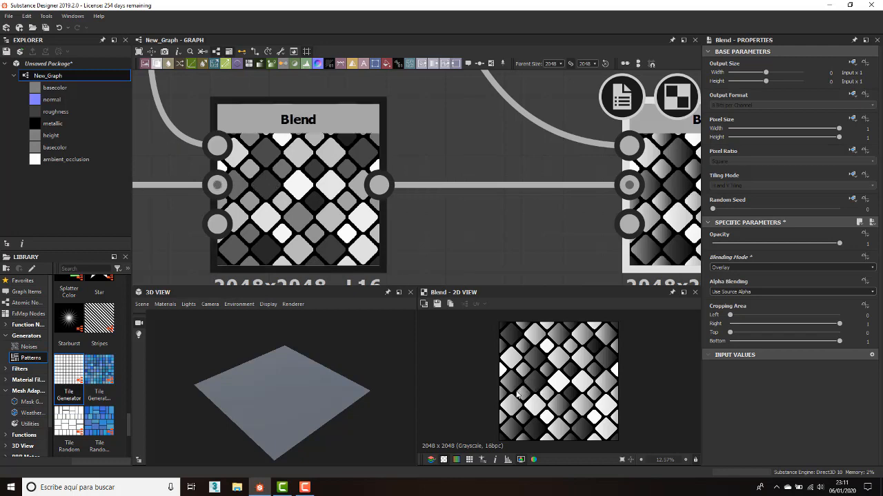
scroll(484, 217, "down", 5)
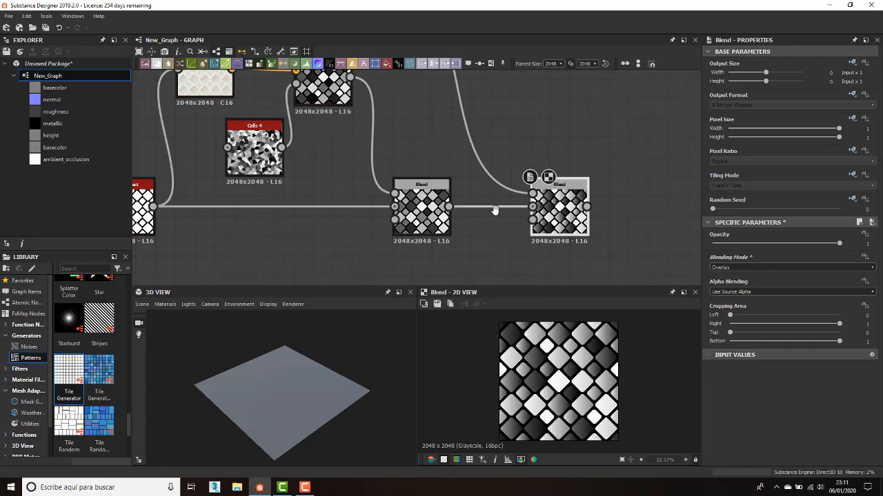
- Rearrange the two Blend nodes, raising the Overlay Blend level with the flood fill group and lowering the Multiply Blend below the Edge Detect row
scroll(494, 210, "down", 6)
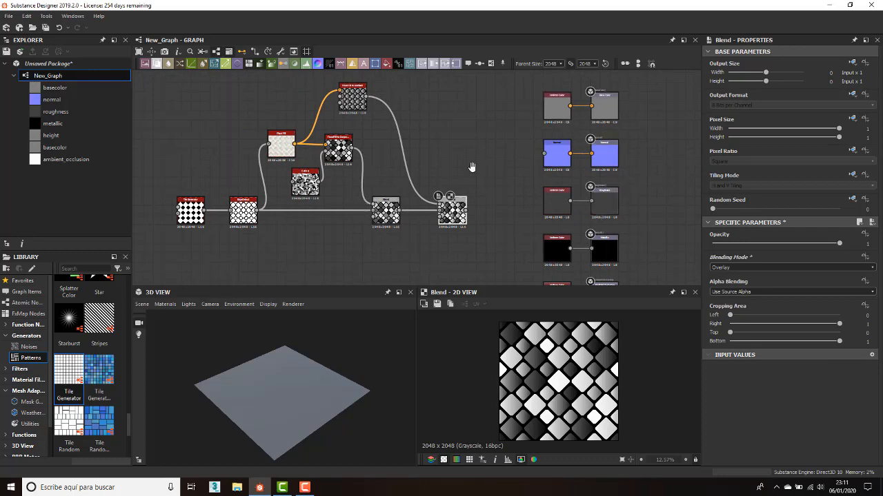
middle_click_drag(471, 167, 439, 191)
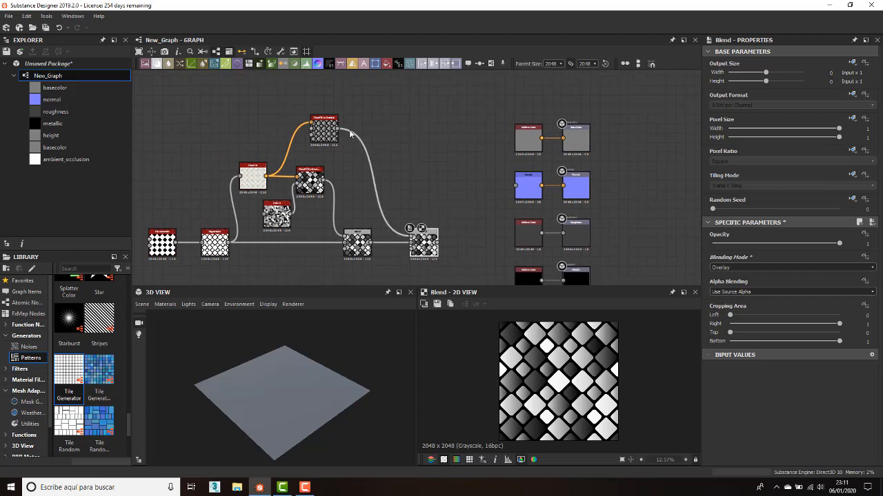
scroll(351, 134, "down", 1)
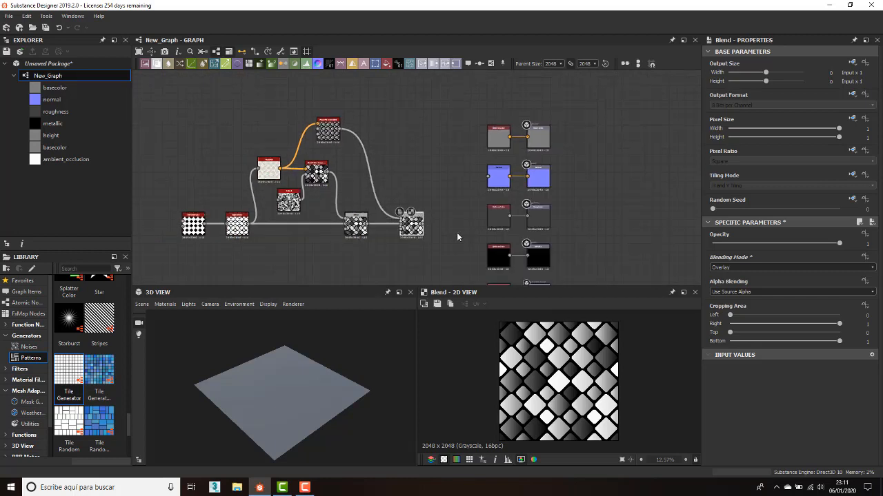
middle_click_drag(456, 235, 459, 205)
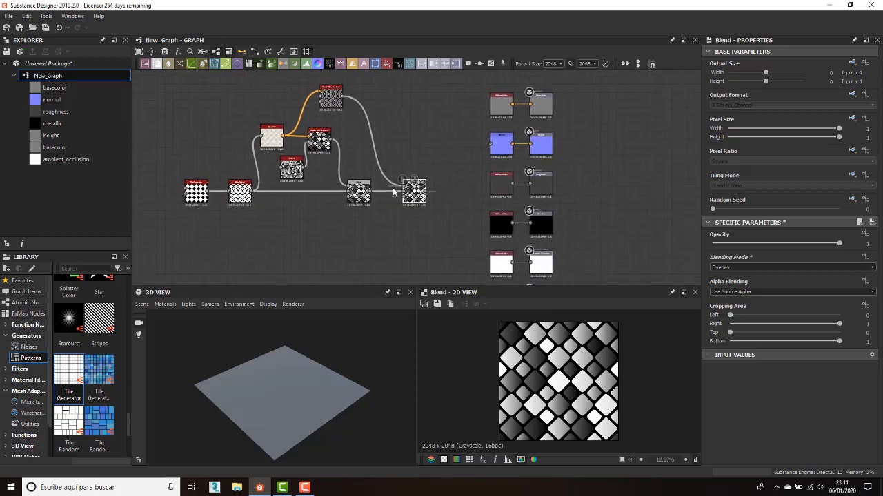
left_click_drag(417, 205, 415, 163)
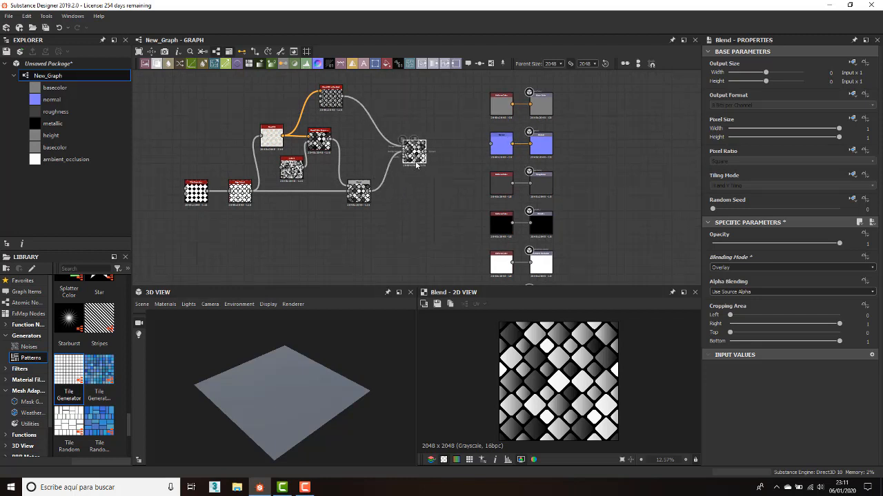
left_click_drag(362, 193, 369, 222)
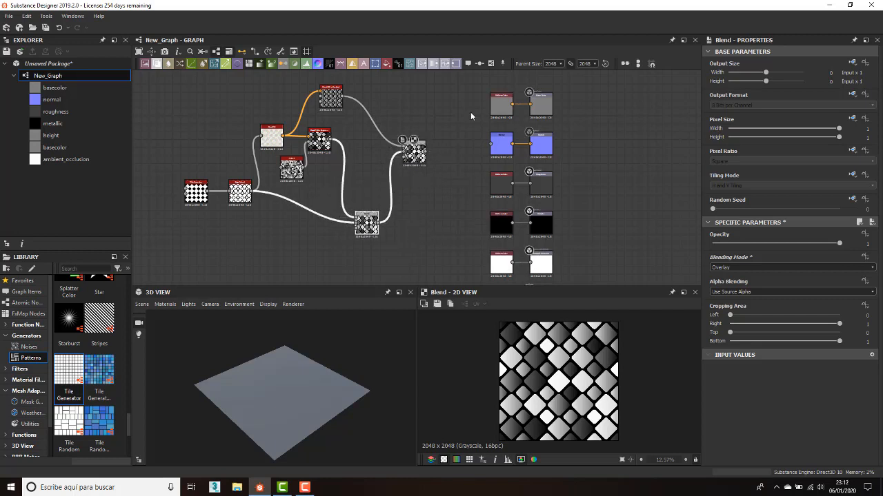
- Delete the Uniform Color nodes feeding the Ambient Occlusion and Height outputs
middle_click_drag(481, 136, 443, 168)
scroll(451, 151, "up", 3)
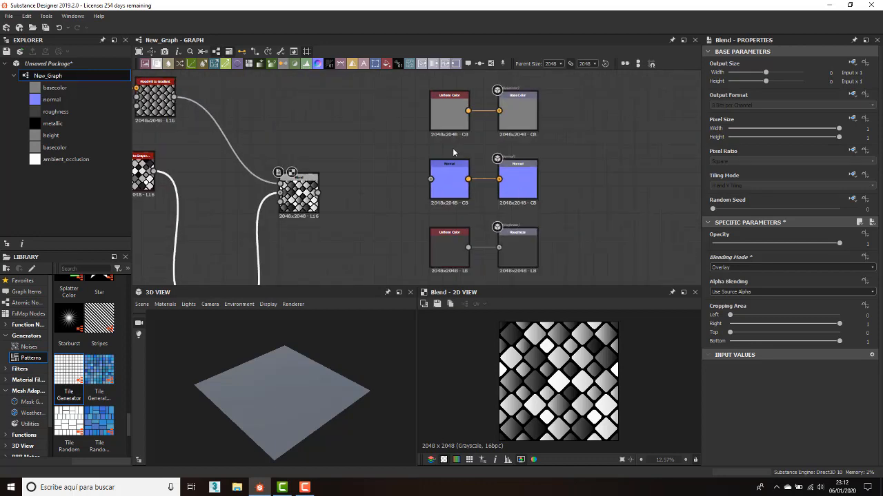
scroll(451, 142, "down", 2)
left_click(449, 123)
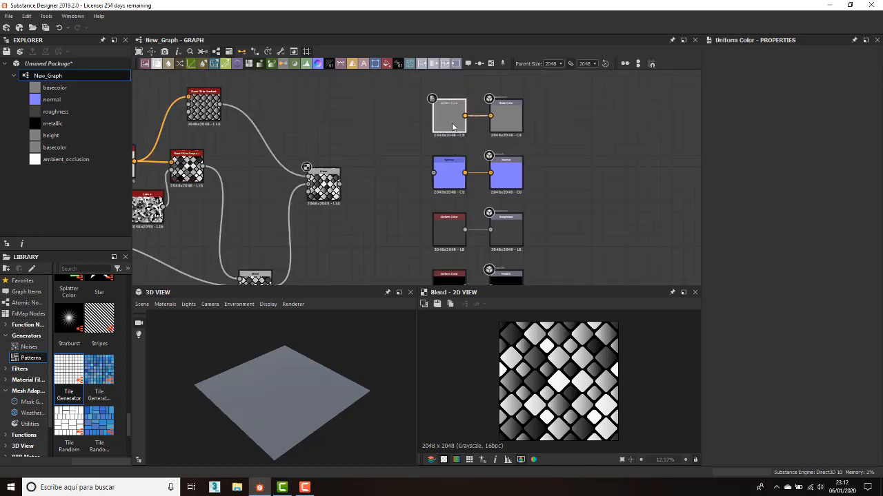
middle_click_drag(433, 136, 463, 69)
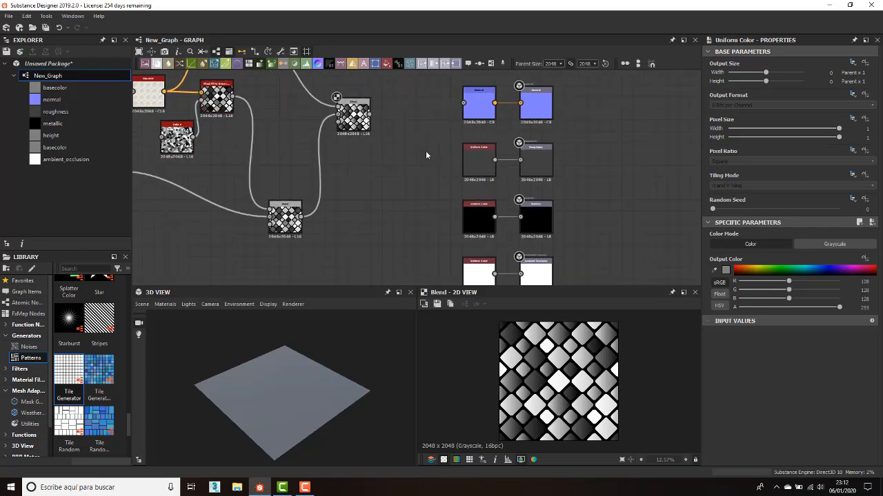
scroll(426, 197, "down", 1)
middle_click_drag(427, 197, 421, 96)
scroll(421, 96, "down", 1)
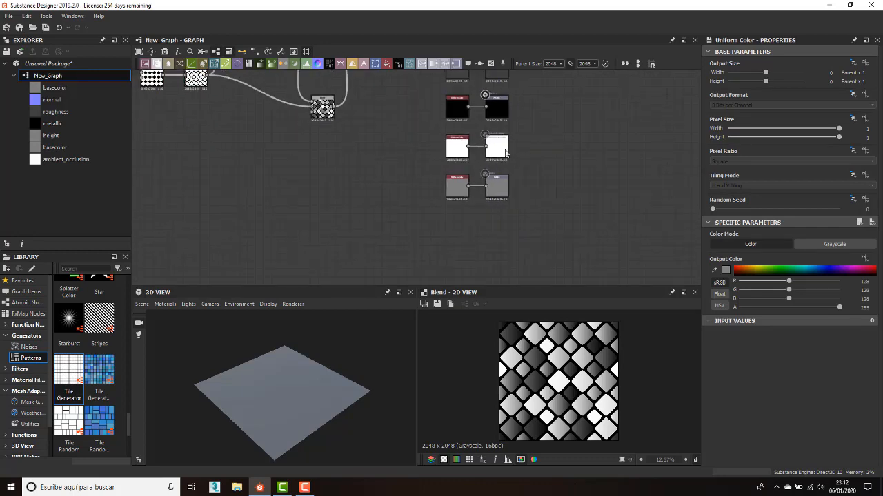
middle_click_drag(488, 189, 475, 226)
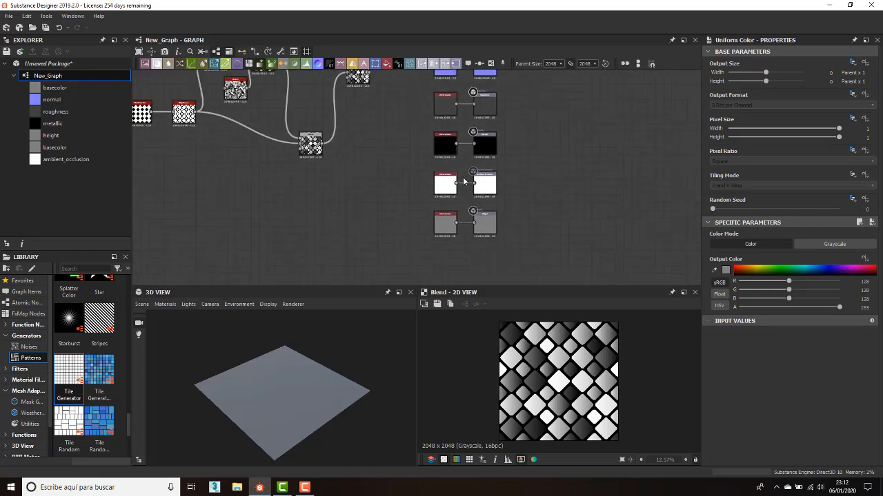
left_click(451, 184)
key("Delete")
left_click(447, 227)
key("Delete")
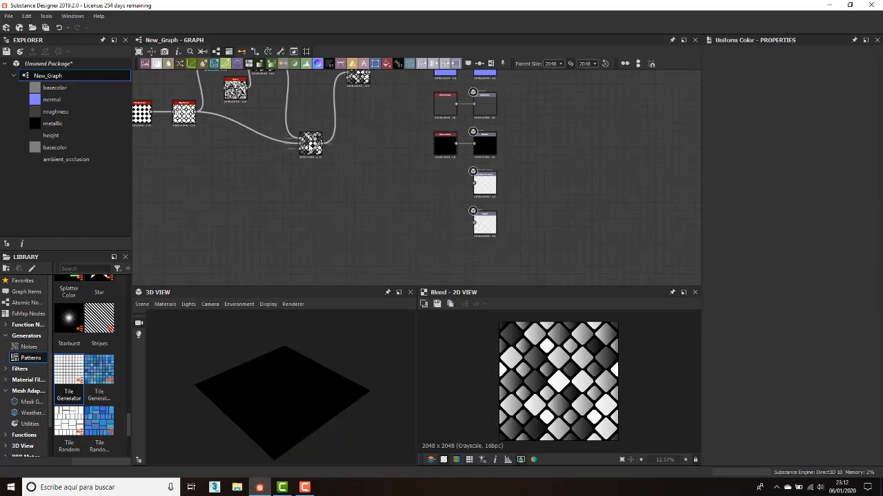
- Connect the Multiply Blend node's output to both the Ambient Occlusion and Height output nodes
scroll(310, 144, "up", 4)
left_click(335, 165)
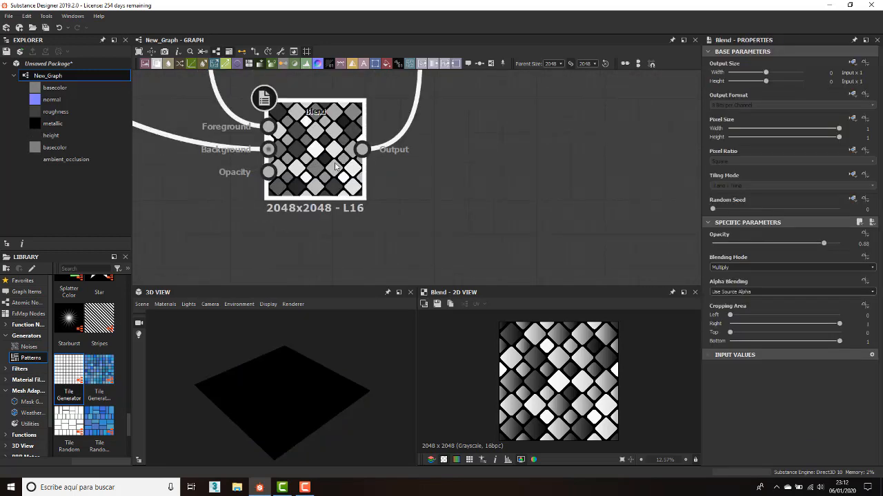
scroll(323, 148, "down", 5)
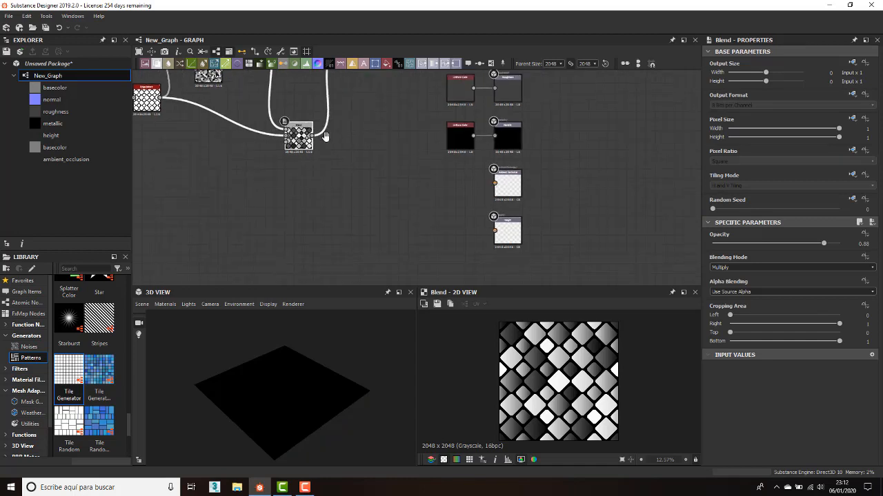
middle_click_drag(325, 136, 299, 108)
mouse_move(287, 109)
left_mouse_down()
mouse_move(453, 172)
mouse_move(468, 158)
left_mouse_up()
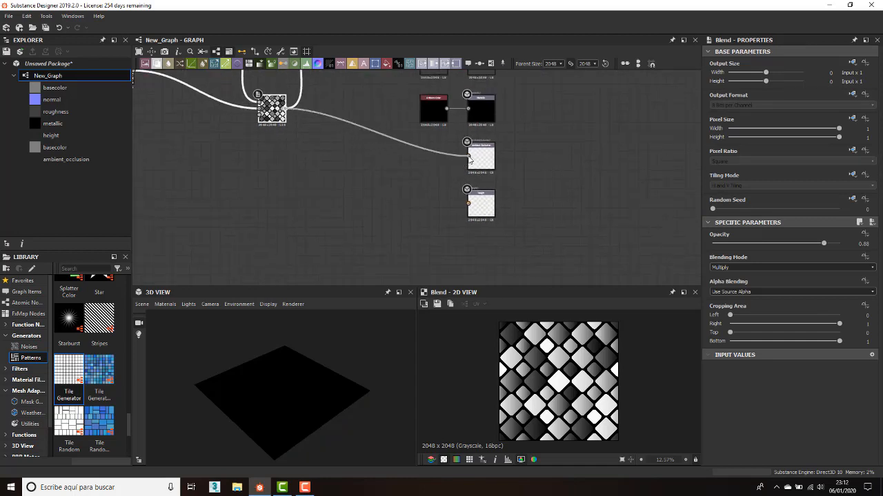
left_click_drag(288, 109, 469, 204)
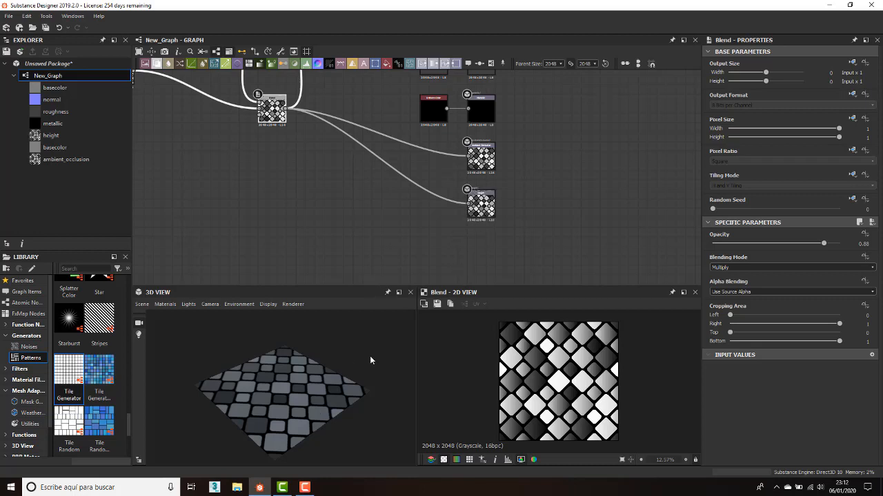
- Switch the 3D view's default material to the Tessellation variant of physically_metallic_roughness
left_click_drag(333, 378, 299, 362)
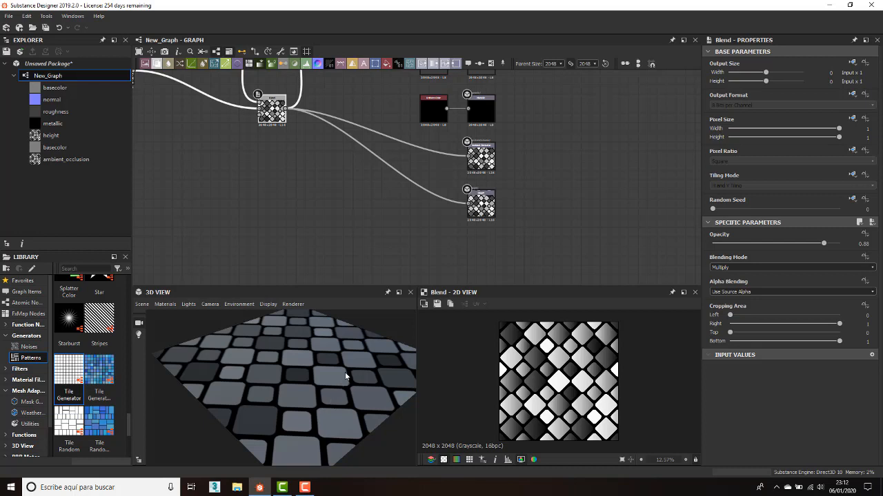
left_click(482, 200)
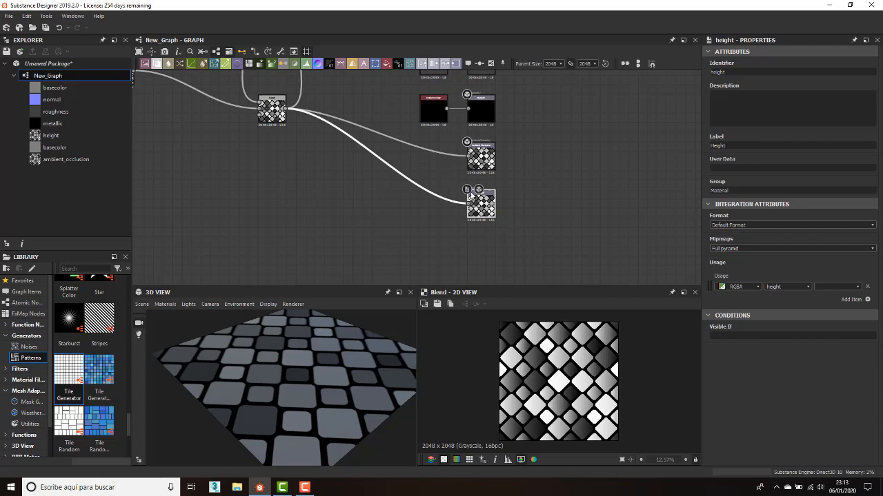
left_click(164, 304)
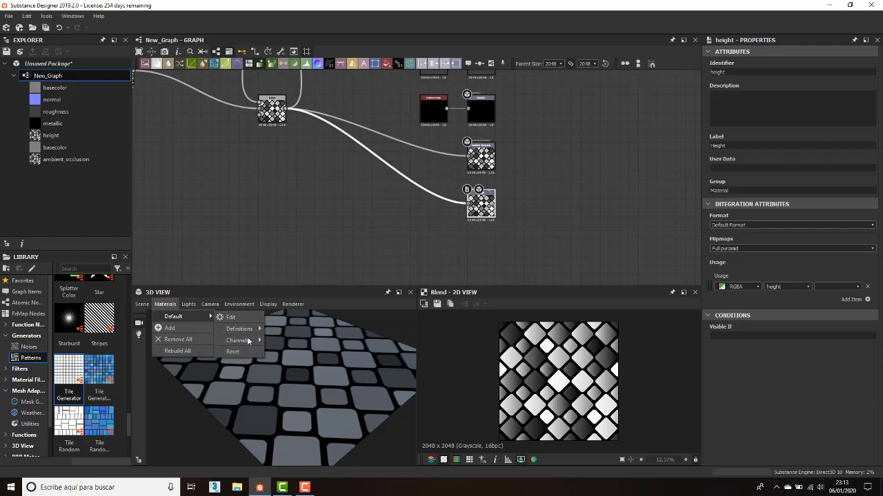
mouse_move(246, 331)
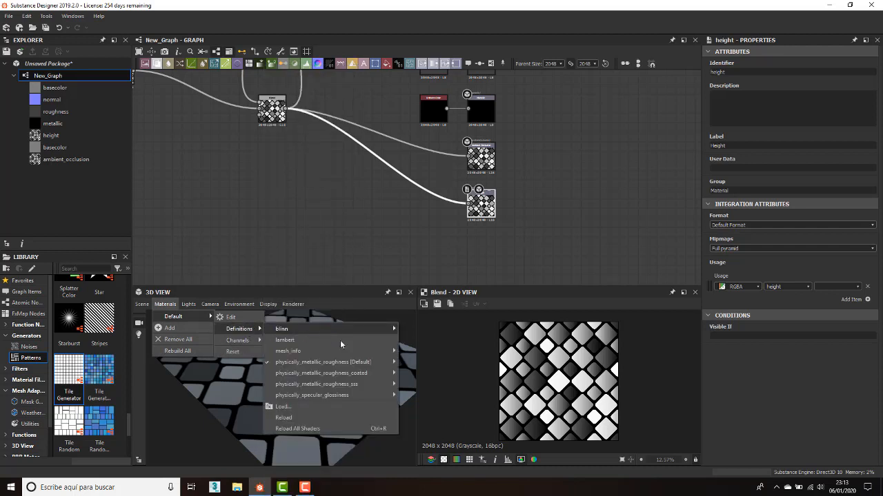
mouse_move(304, 365)
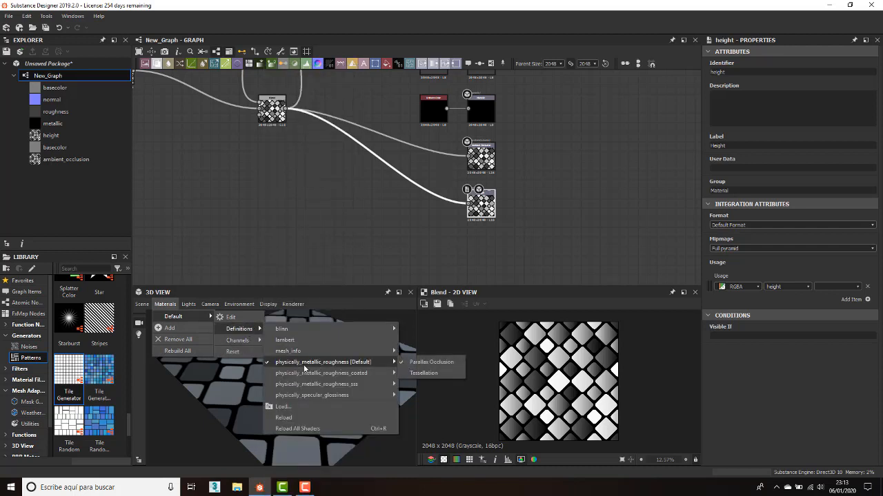
left_click(417, 374)
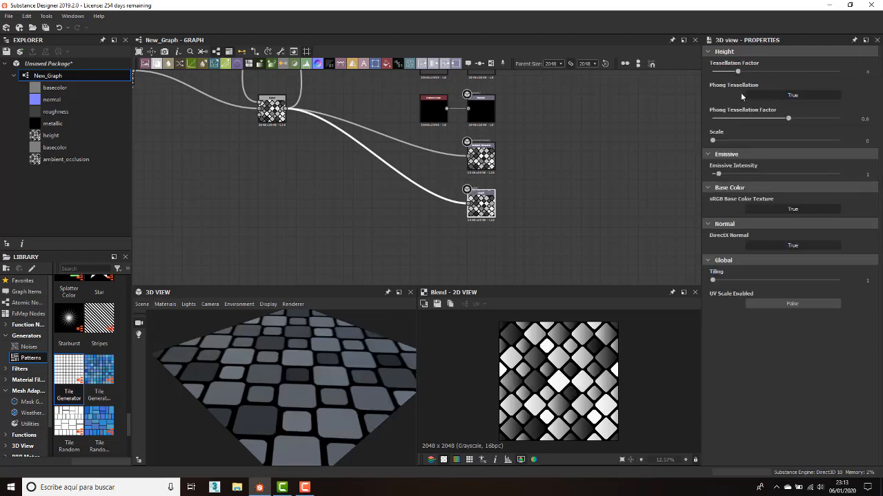
- Set the material's height Scale to 3.25 and check the raised tiles in the 3D view
left_click(713, 141)
left_click_drag(713, 141, 753, 142)
left_click_drag(407, 345, 374, 359)
scroll(228, 381, "up", 5)
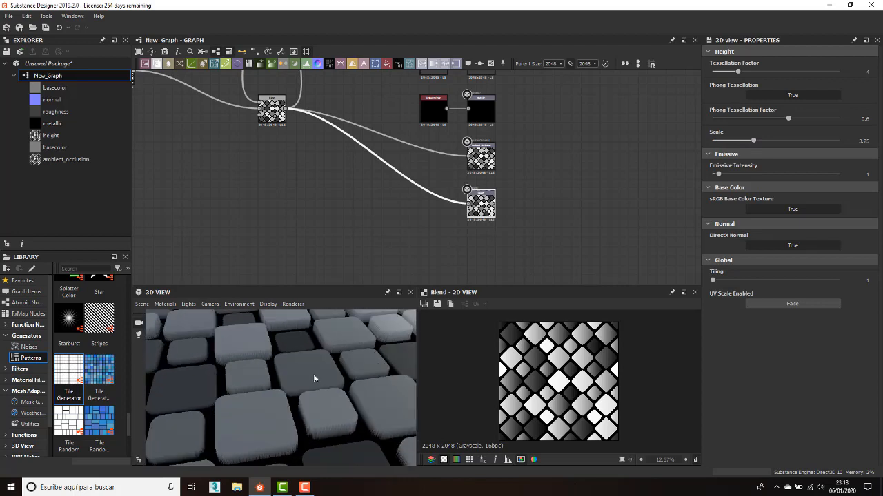
scroll(314, 375, "down", 4)
left_click_drag(314, 375, 331, 365)
scroll(331, 365, "up", 4)
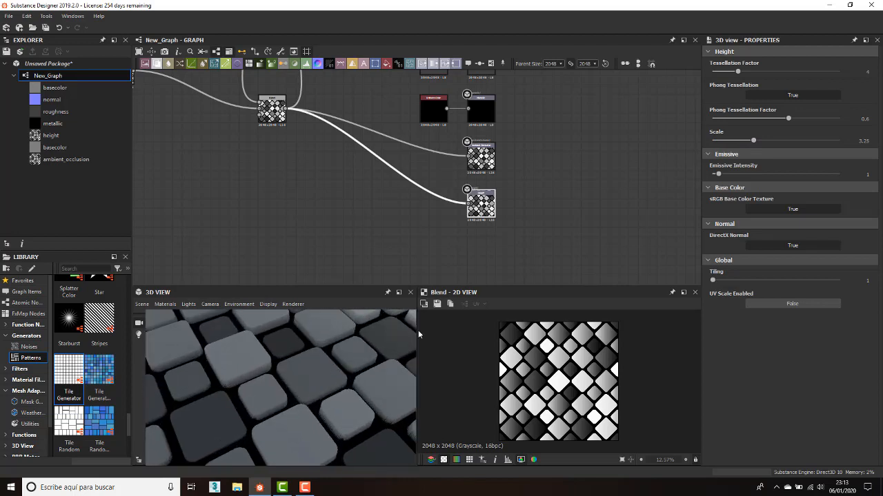
- Examine the jagged tile edges up close and raise the Tessellation Factor to 14
scroll(232, 402, "up", 10)
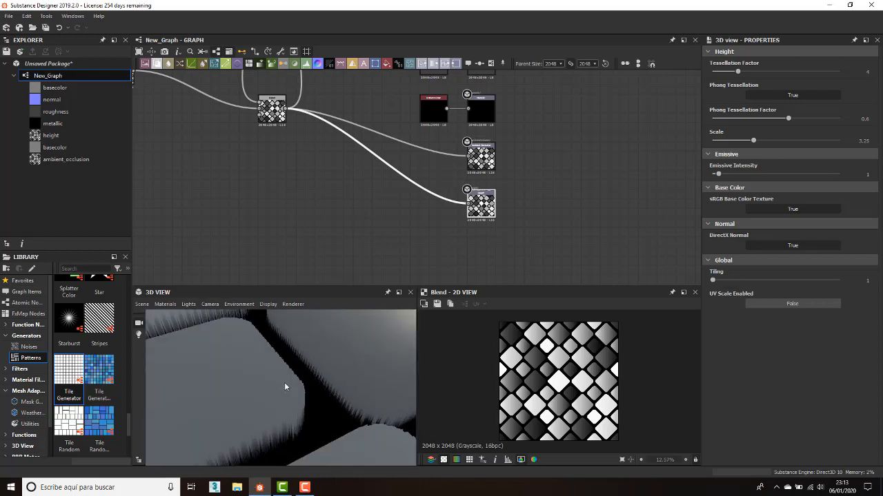
left_click_drag(284, 384, 273, 408)
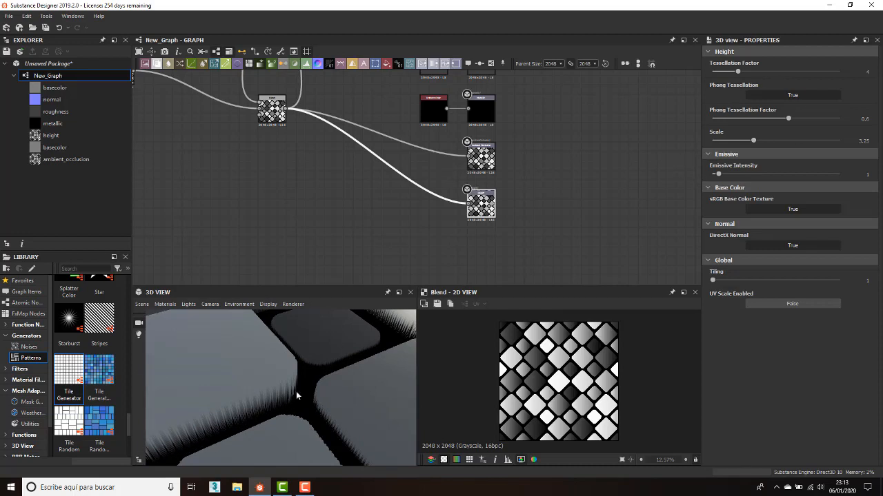
left_click_drag(738, 71, 822, 71)
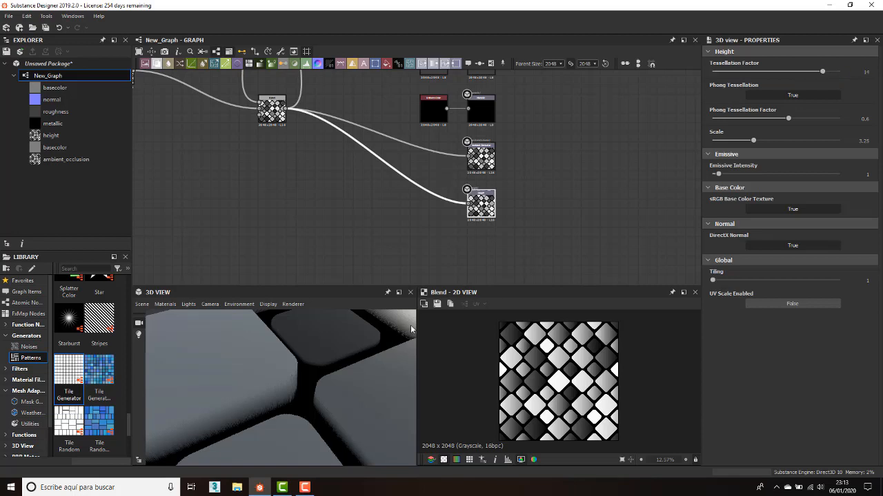
scroll(280, 413, "down", 3)
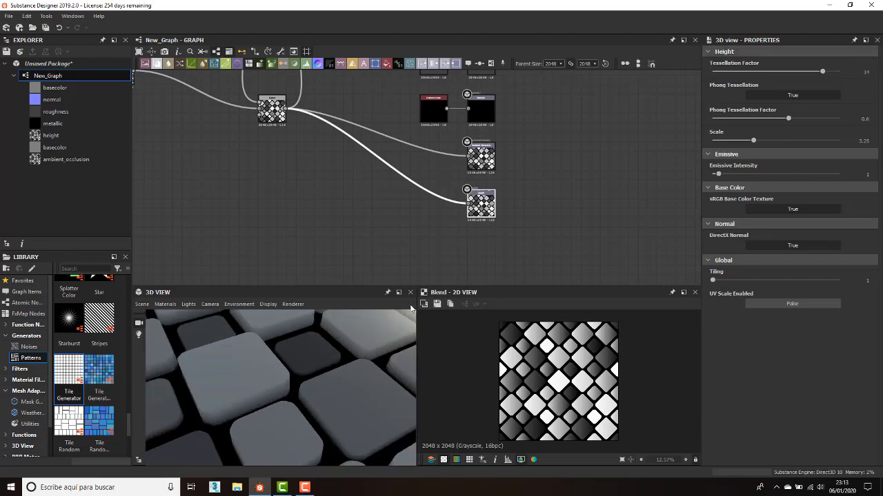
scroll(283, 387, "down", 6)
left_click_drag(289, 393, 203, 381)
- Lighten the Roughness output's Uniform Color to grey level 133 and check the tiles' reflections in the 3D view
middle_click_drag(458, 145, 463, 217)
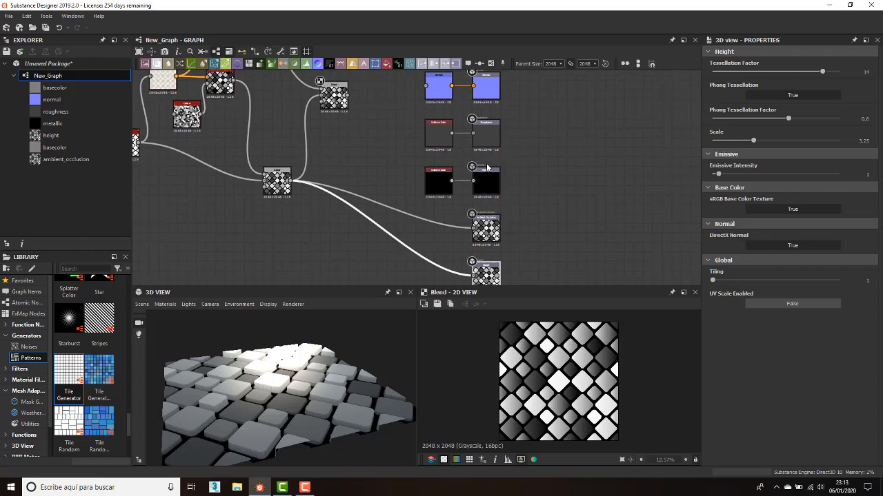
double_click(440, 131)
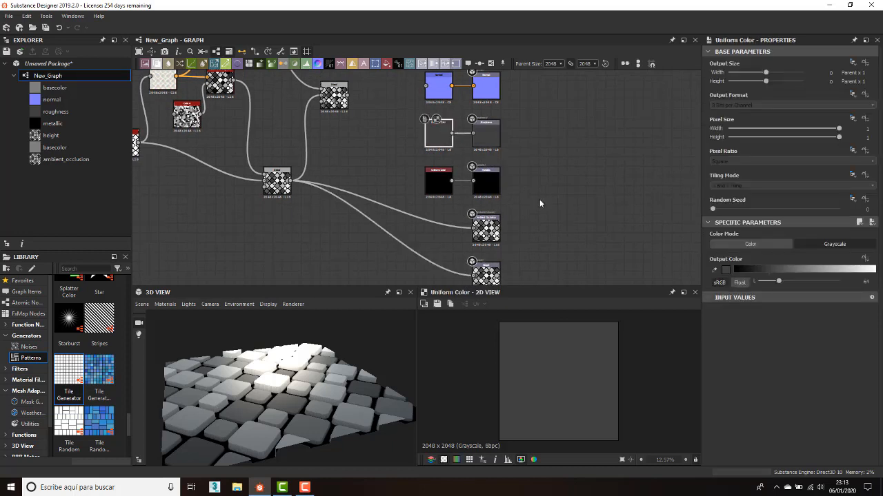
left_click(726, 270)
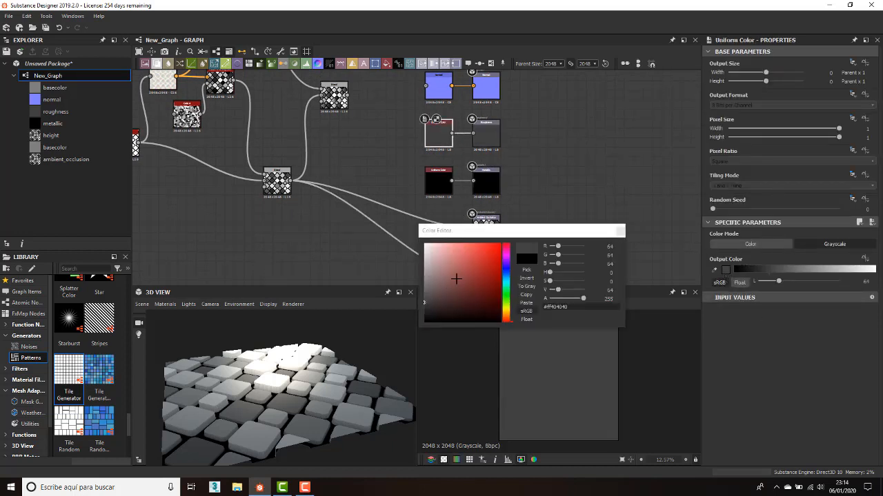
left_click_drag(428, 265, 427, 279)
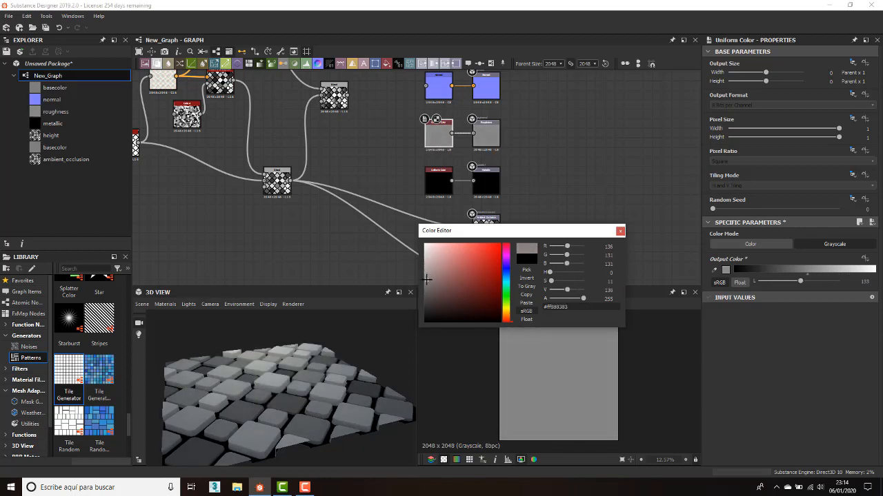
left_click(620, 232)
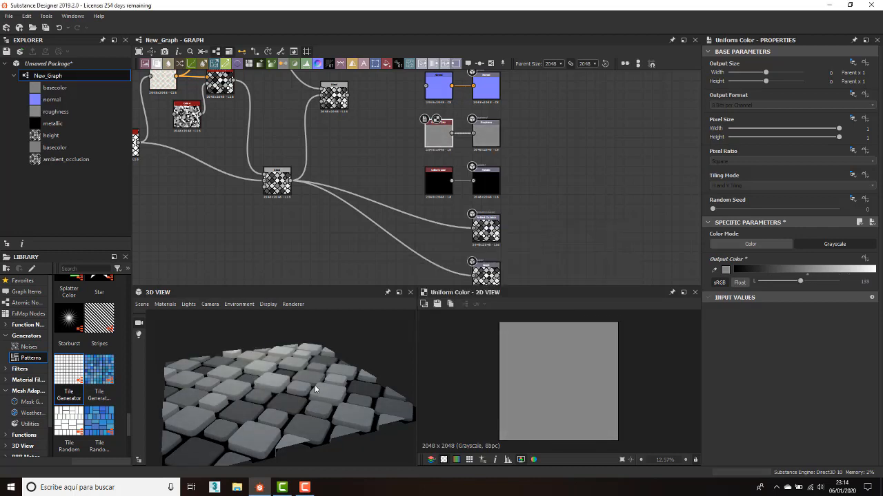
left_click_drag(315, 390, 359, 314)
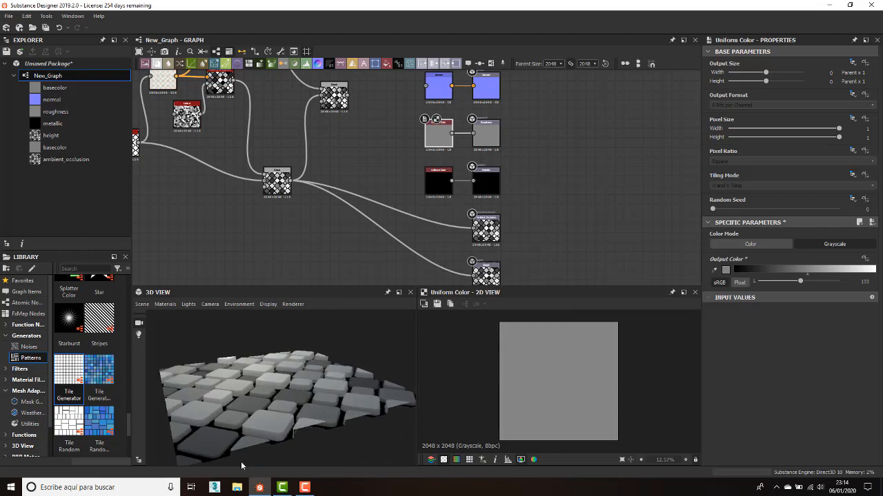
left_click_drag(342, 362, 383, 349)
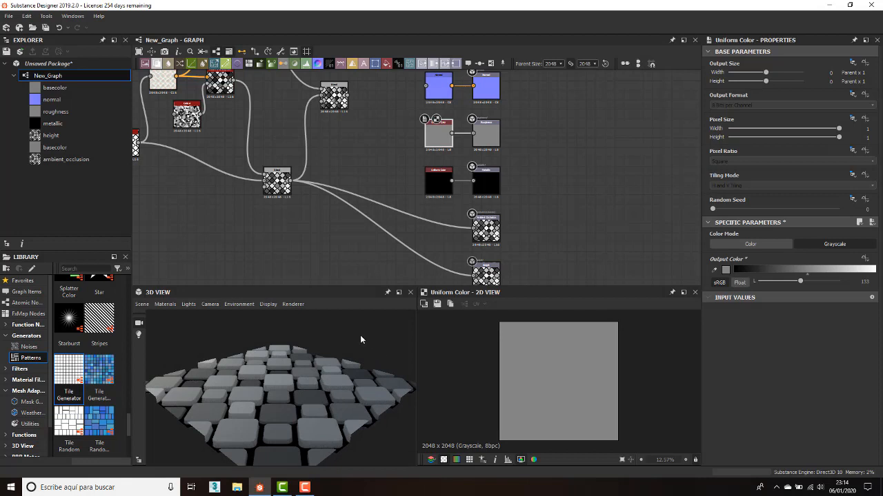
- Delete the Normal filter node and connect the Overlay Blend output directly to the Normal output node
middle_click_drag(417, 149, 415, 167)
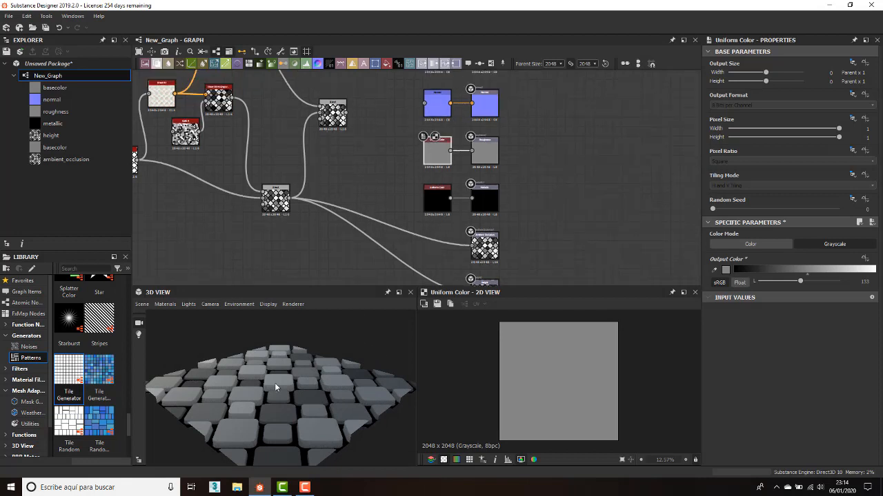
left_click_drag(335, 341, 357, 340)
middle_click_drag(417, 153, 408, 216)
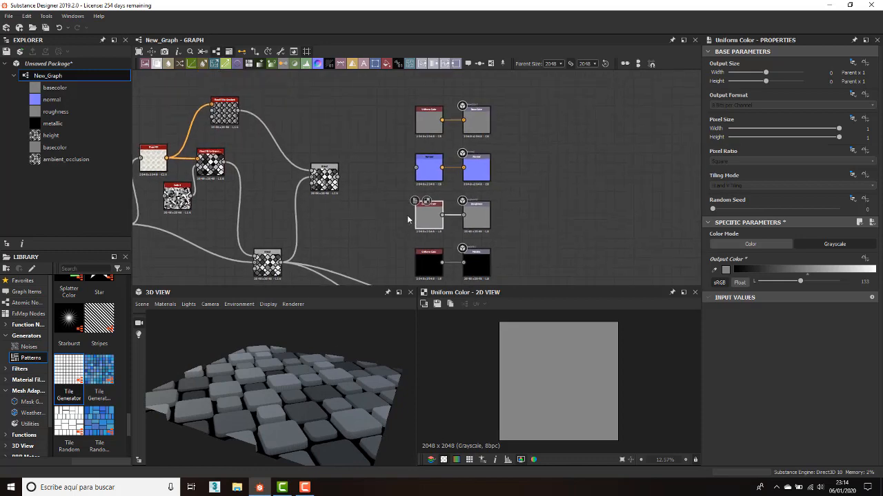
scroll(368, 177, "up", 3)
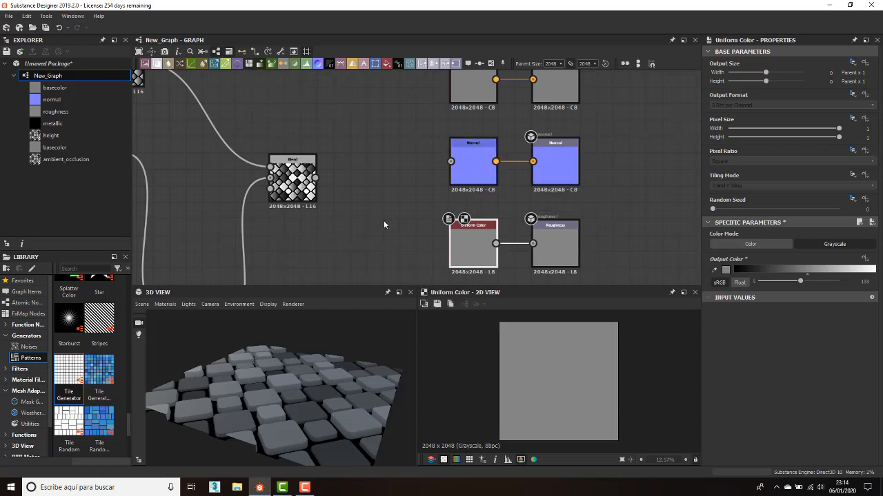
left_click(473, 156)
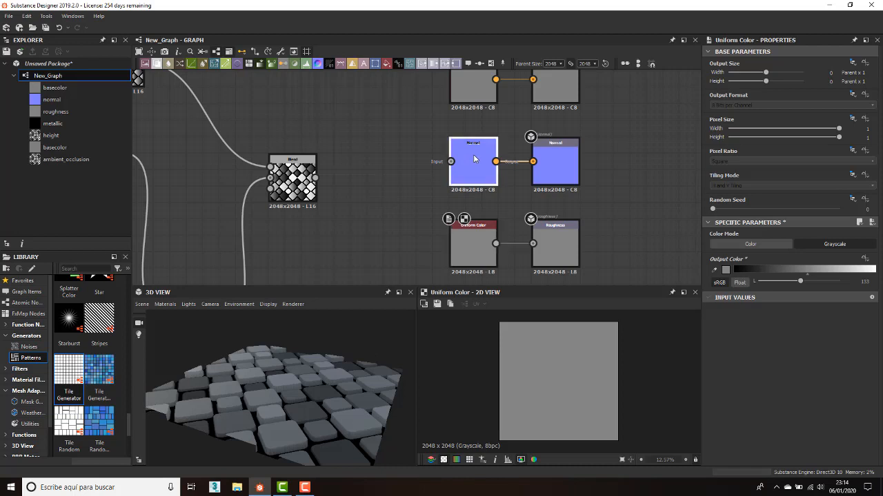
key("Delete")
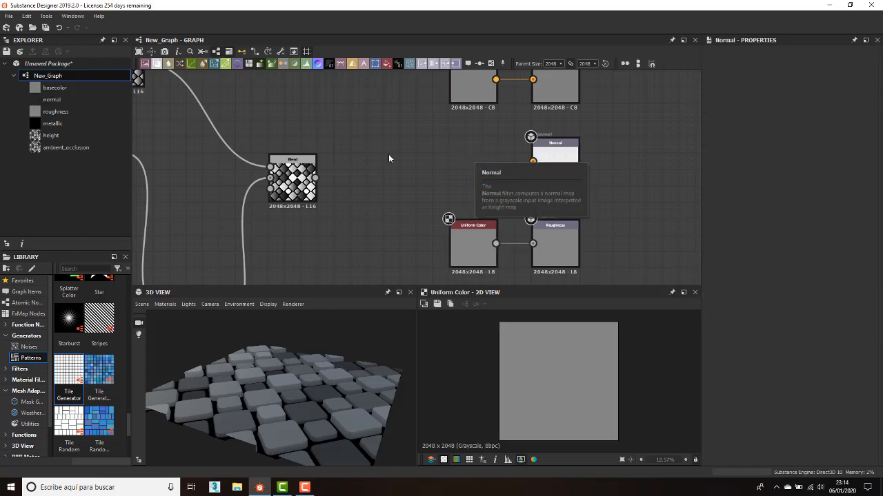
left_click_drag(315, 177, 533, 163)
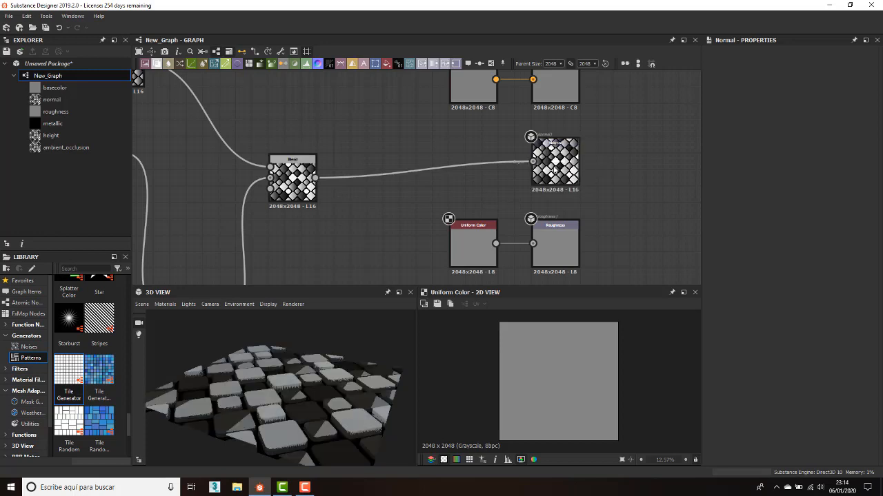
- Delete the direct link between the Blend node and the Normal output node
left_click_drag(368, 337, 319, 336)
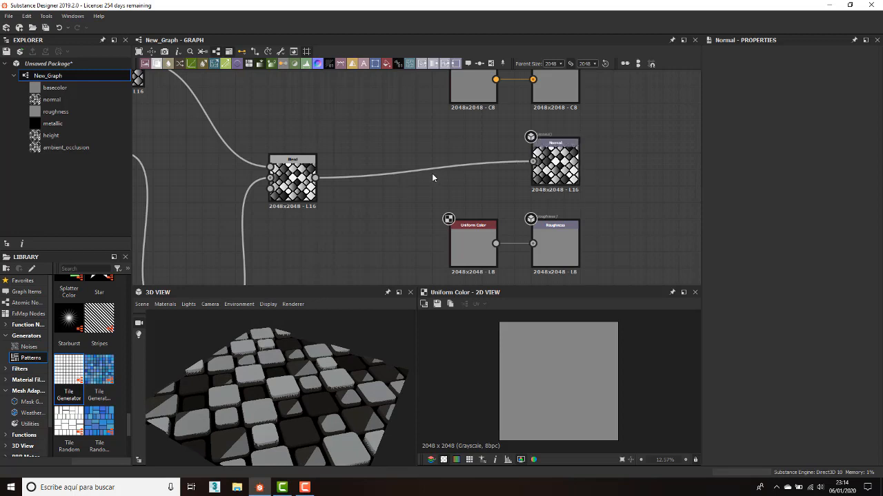
scroll(399, 186, "down", 3)
middle_click_drag(397, 194, 376, 124)
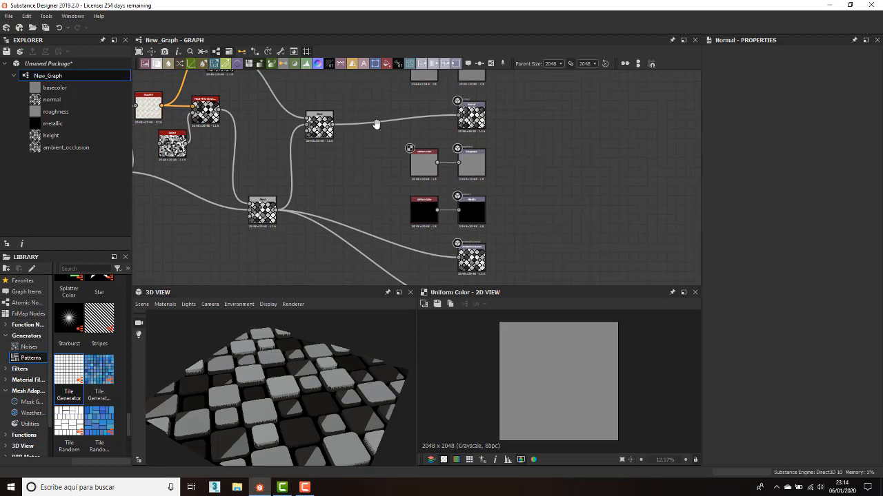
left_click(435, 120)
key("Delete")
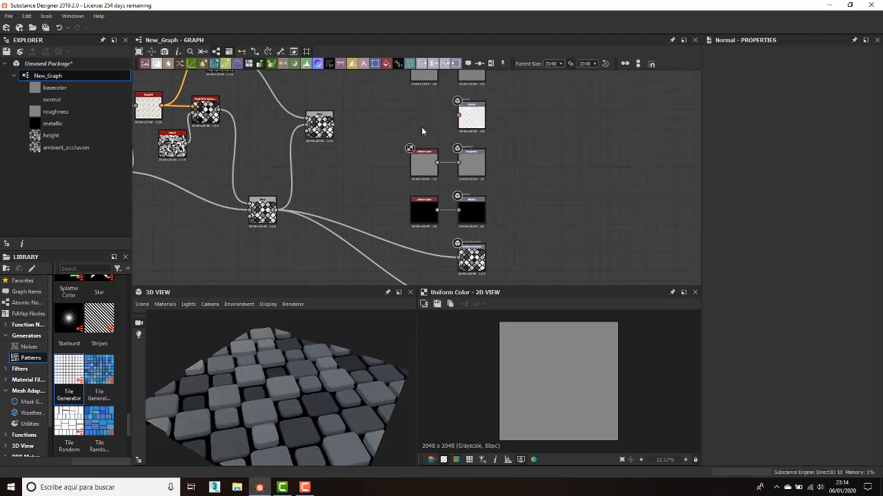
- Add a Normal filter node fed by the Blend node's output
left_click_drag(333, 124, 377, 120)
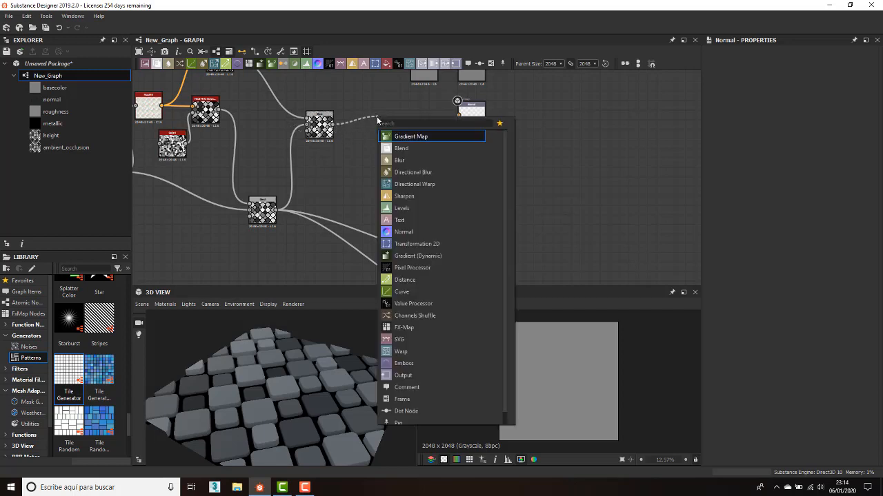
type("norm")
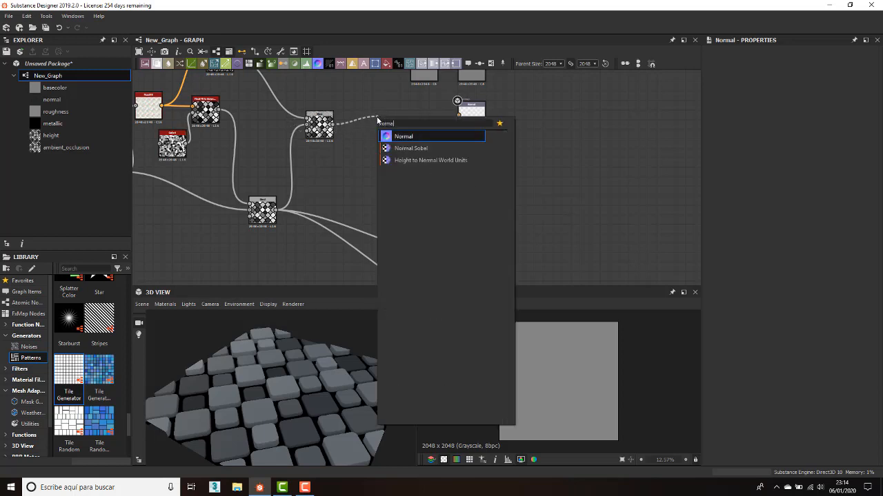
type("al")
key("Return")
scroll(173, 168, "up", 5)
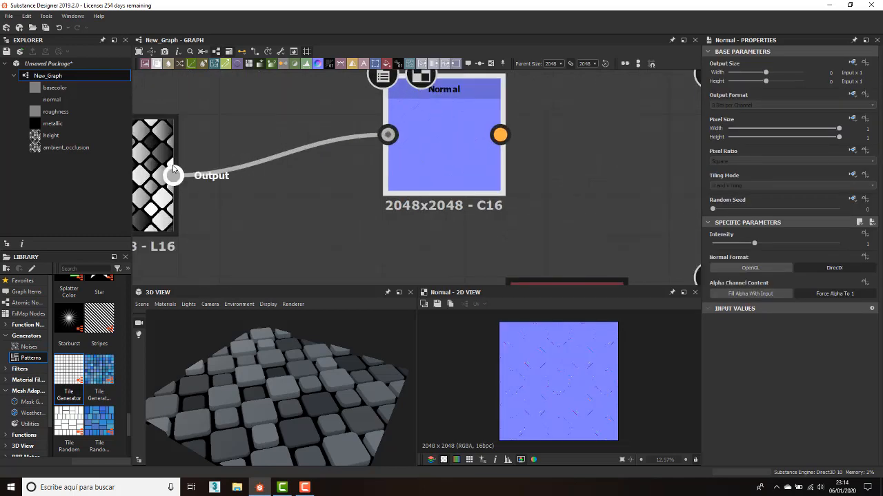
middle_click_drag(173, 168, 265, 170)
middle_click_drag(465, 128, 297, 155)
scroll(367, 157, "up", 2)
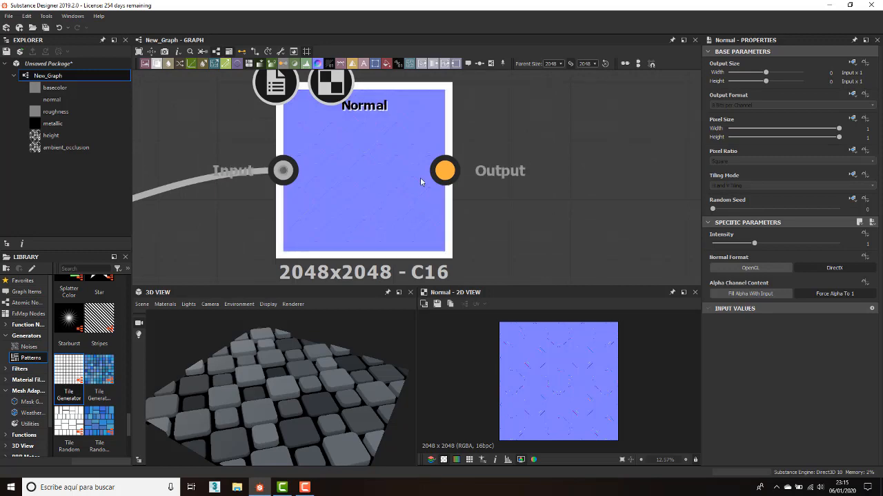
- Connect the Normal filter to the Normal output node and move the filter closer to the Blend node
scroll(434, 177, "down", 3)
scroll(408, 164, "down", 2)
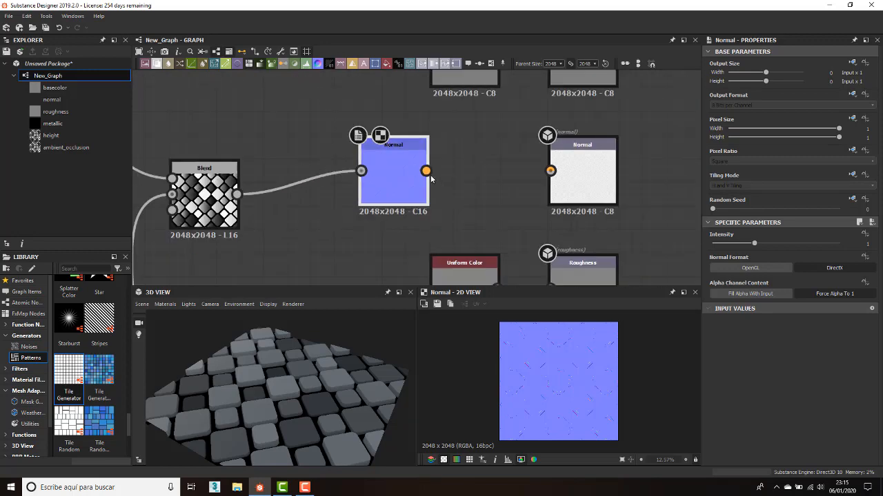
left_click_drag(427, 171, 550, 171)
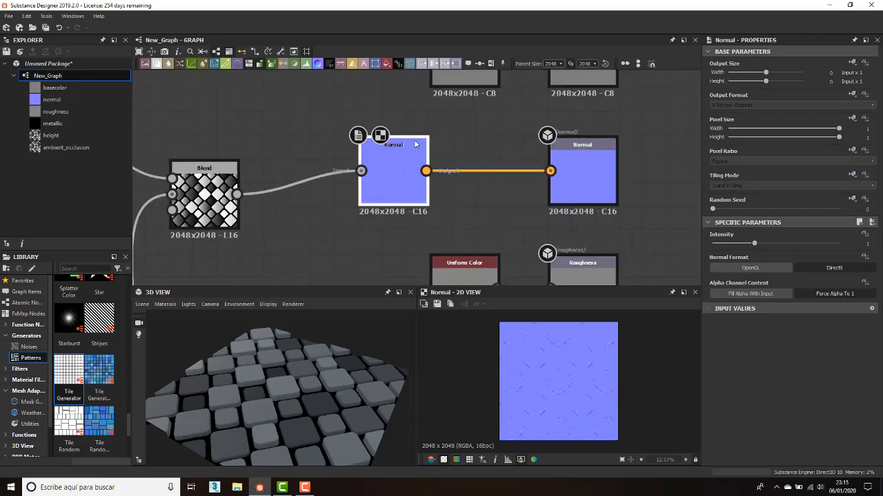
scroll(251, 398, "up", 3)
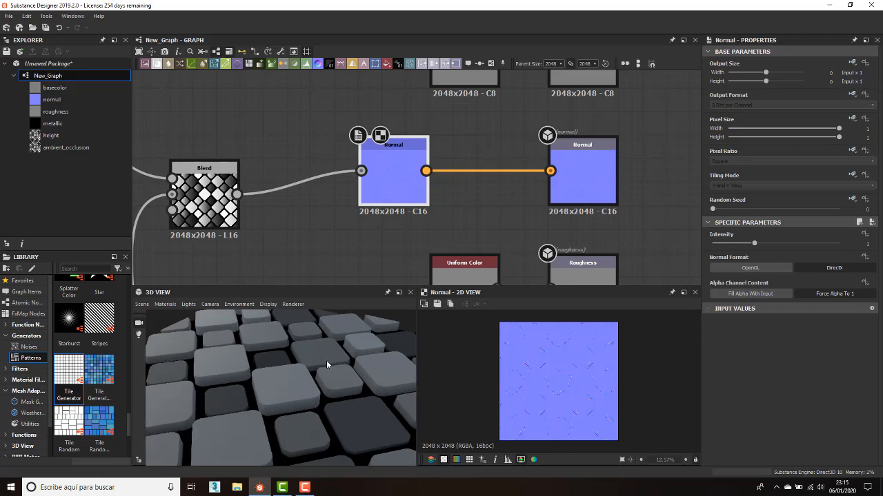
left_click_drag(398, 158, 351, 158)
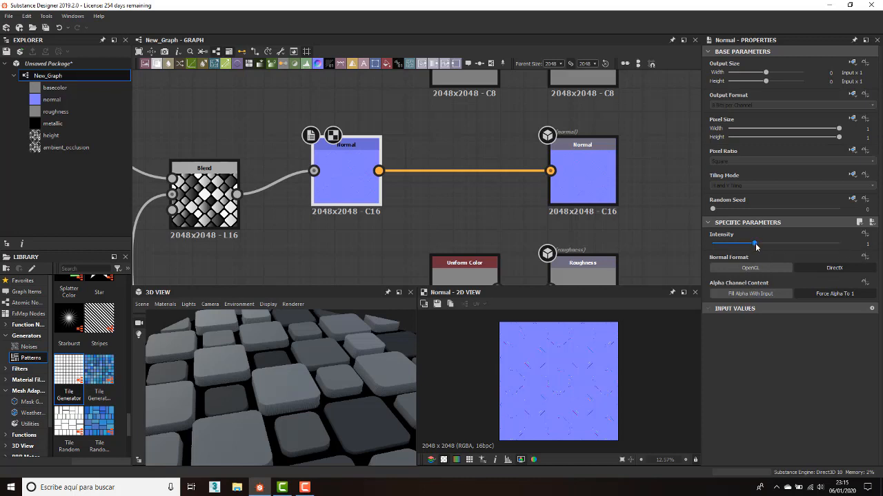
- Set the Normal filter's Intensity to 10 and check the tiles in the 3D view
left_click_drag(756, 244, 848, 245)
double_click(867, 244)
type("1.15")
key("Return")
left_click_drag(764, 244, 697, 242)
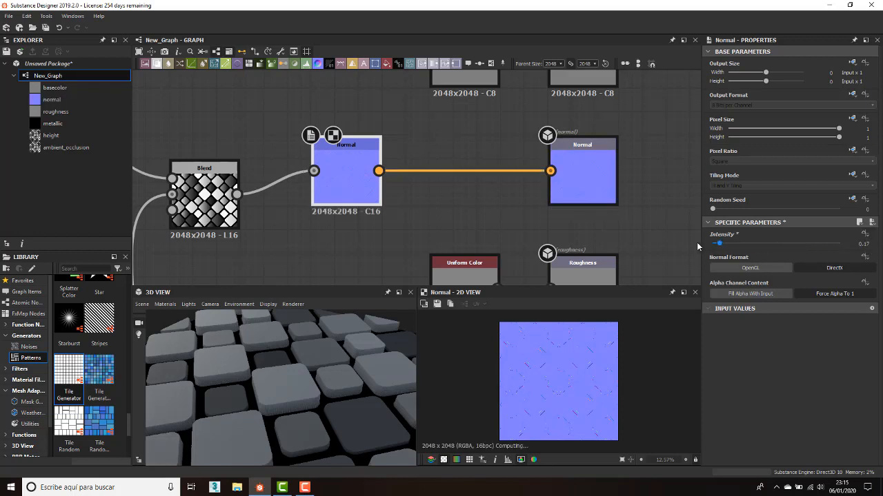
left_click_drag(719, 245, 841, 243)
double_click(868, 244)
double_click(868, 243)
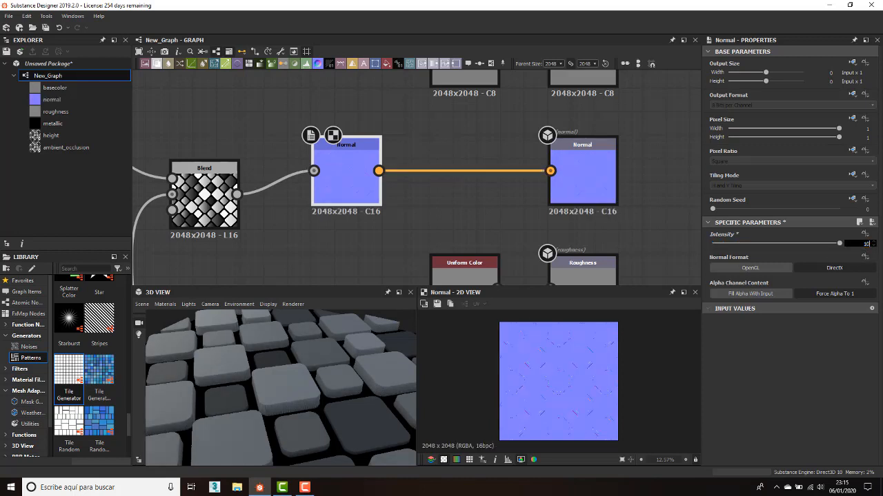
type("10")
key("Return")
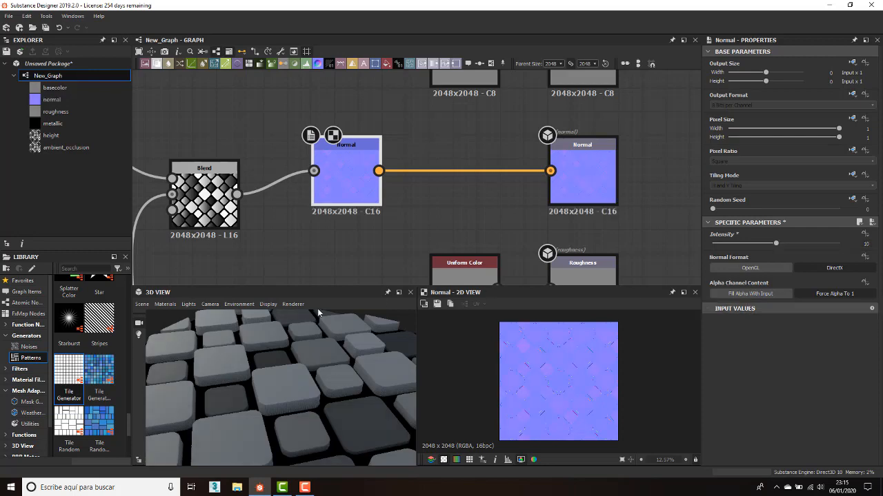
left_click_drag(330, 344, 314, 364)
scroll(365, 240, "down", 3)
- Delete the Uniform Color node that feeds the Base Color output
scroll(348, 176, "up", 6)
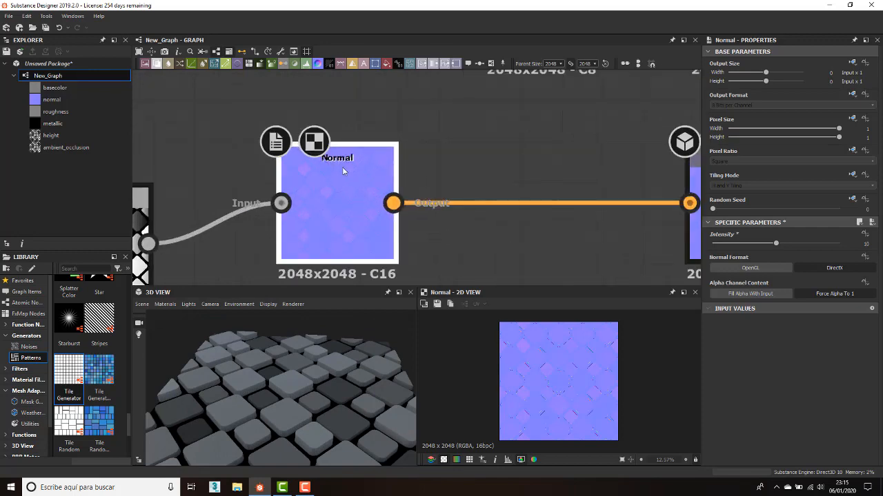
scroll(337, 186, "down", 5)
middle_click_drag(375, 151, 399, 166)
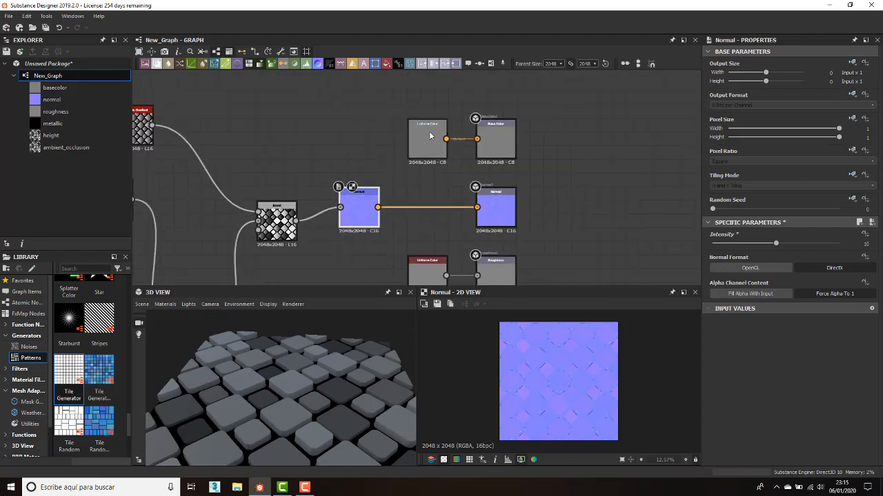
left_click(442, 125)
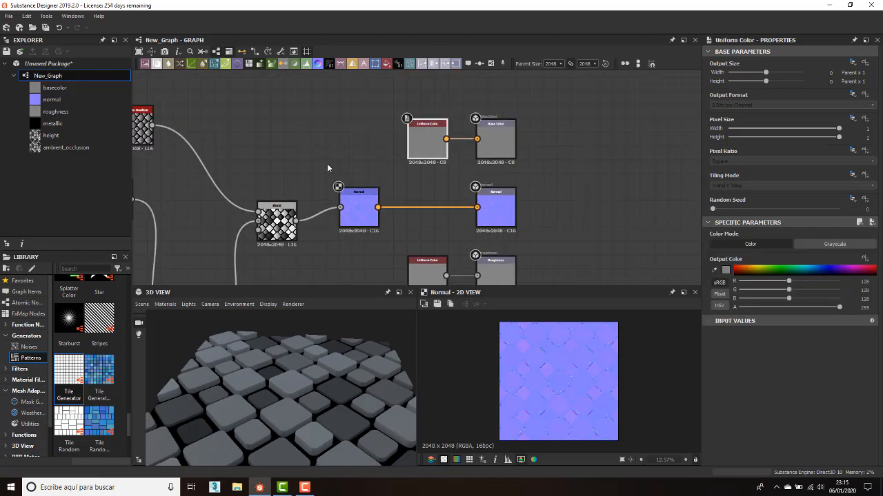
key("Delete")
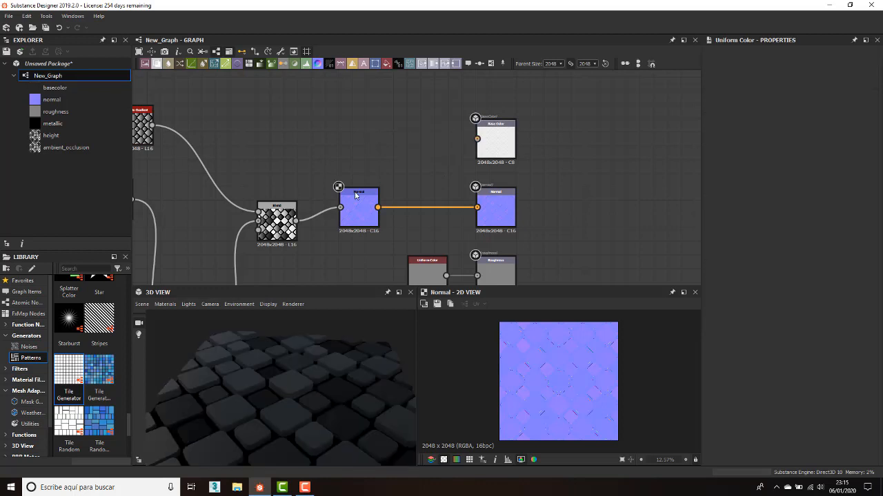
- Try the Blend output as the Base Color source, check the tiles in the 3D view, and remove that link
left_click_drag(297, 221, 478, 139)
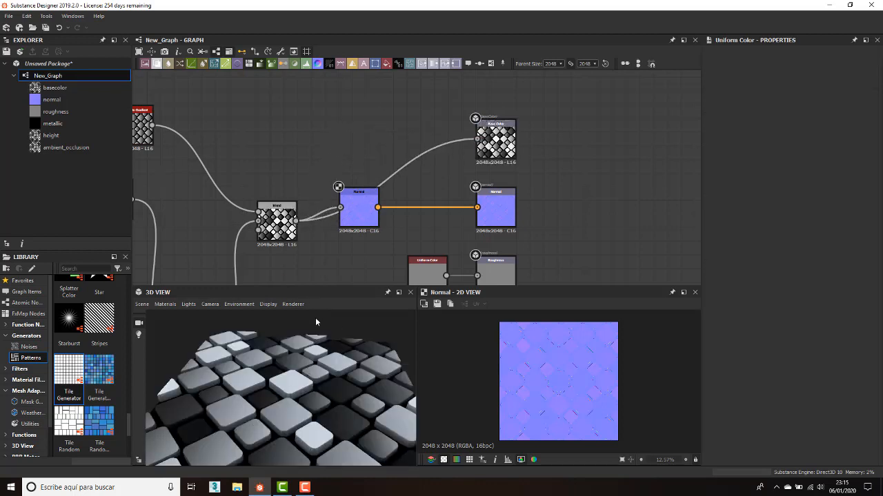
left_click_drag(315, 318, 299, 349)
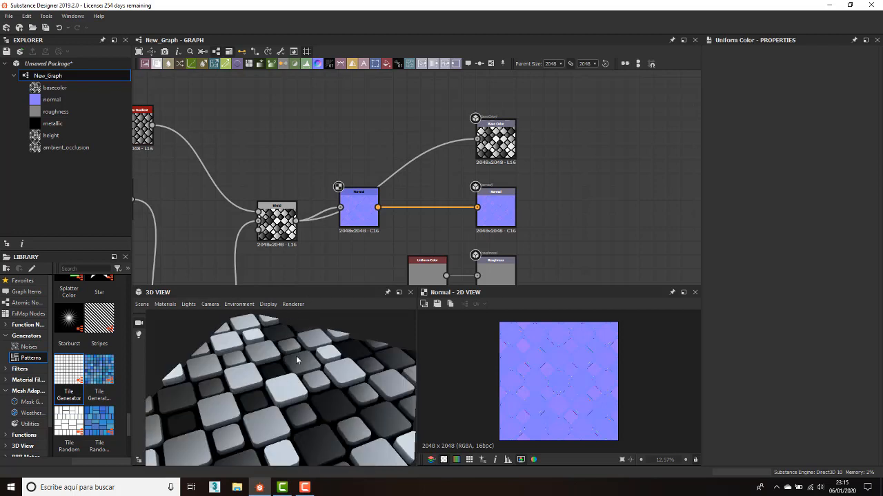
left_click(396, 170)
key("Delete")
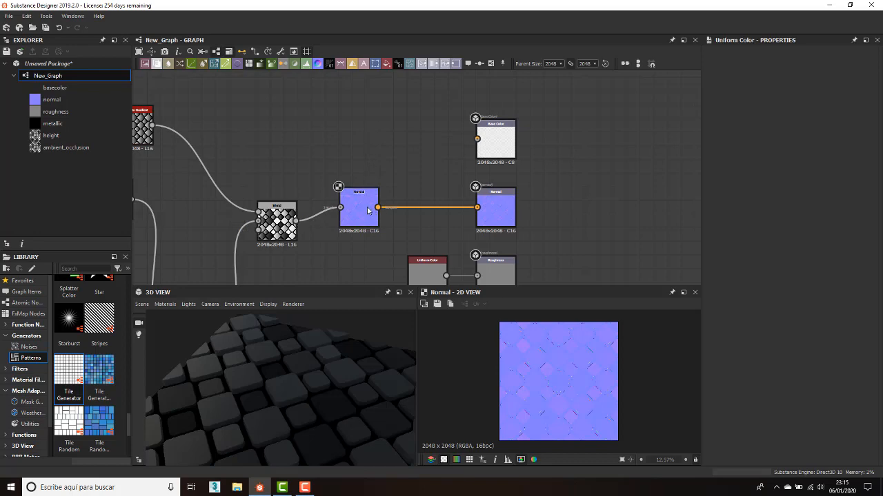
- Add a Curvature Smooth node fed by the Normal filter's output and inspect its map in the 2D view
scroll(356, 205, "up", 8)
scroll(380, 166, "down", 4)
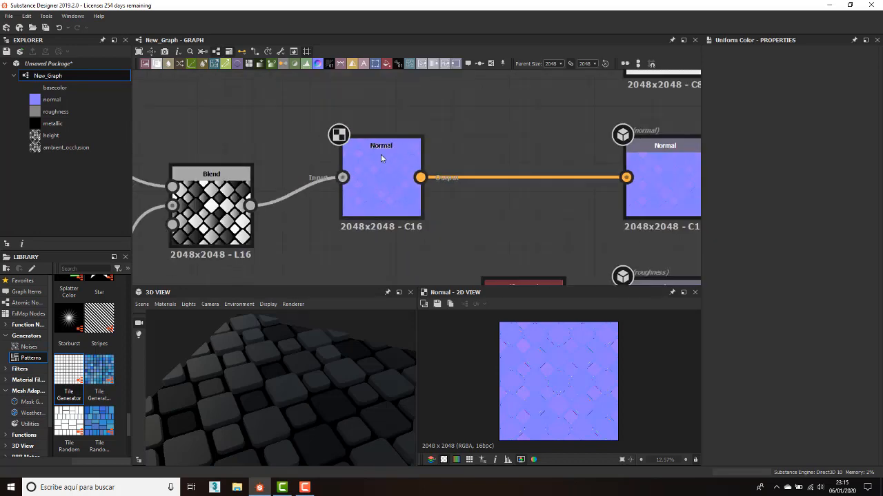
scroll(369, 149, "down", 4)
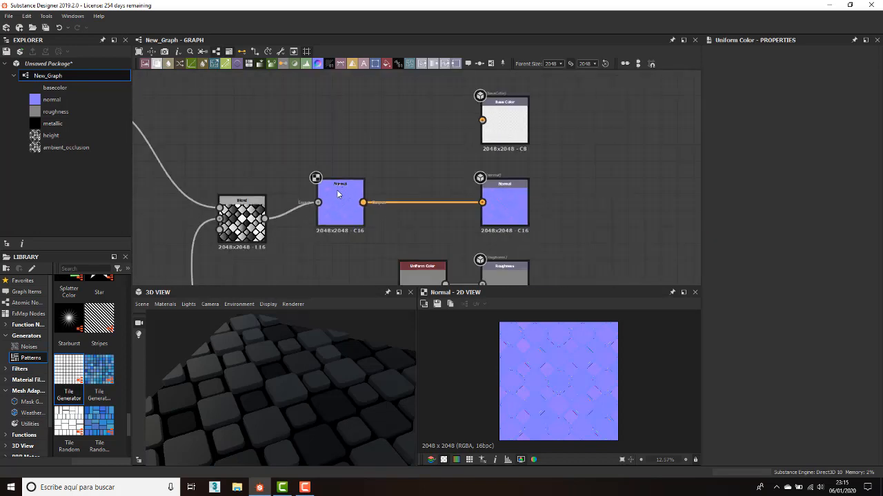
middle_click_drag(371, 173, 372, 190)
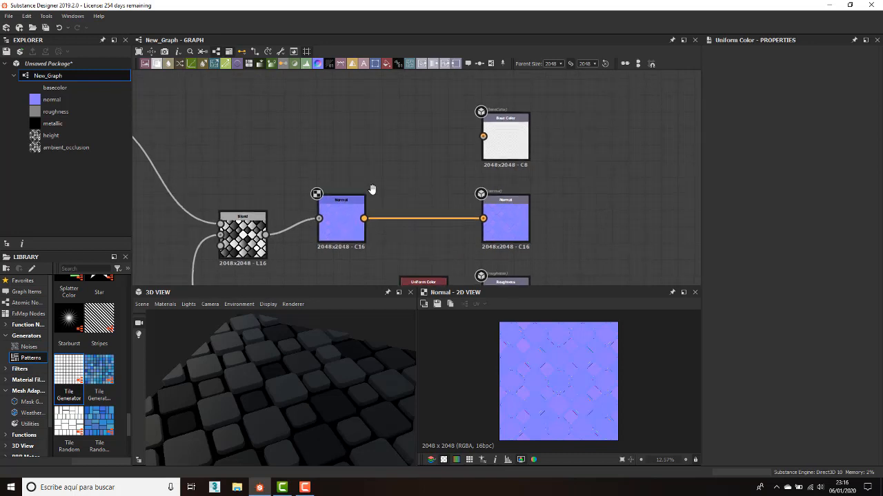
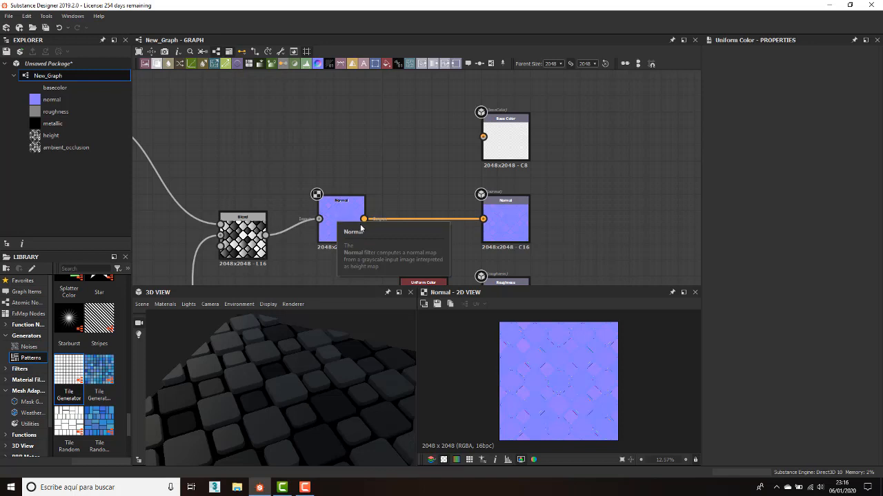
left_click_drag(364, 219, 377, 132)
type("curv")
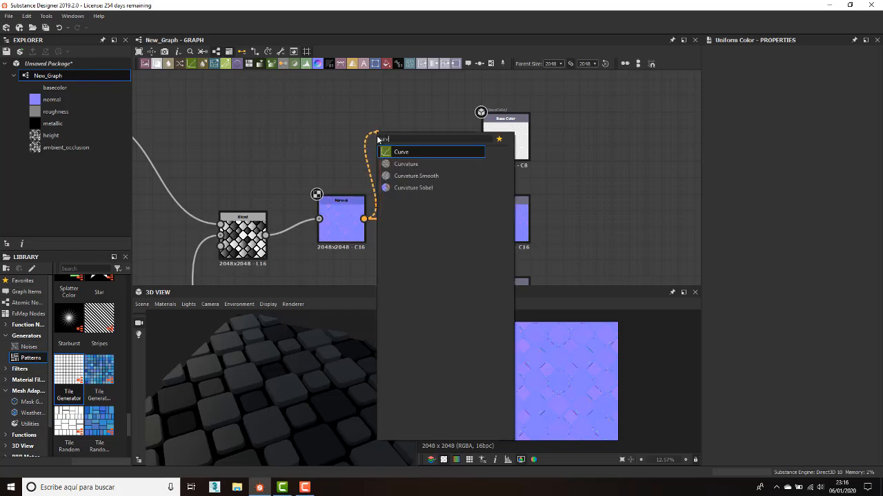
left_click(430, 176)
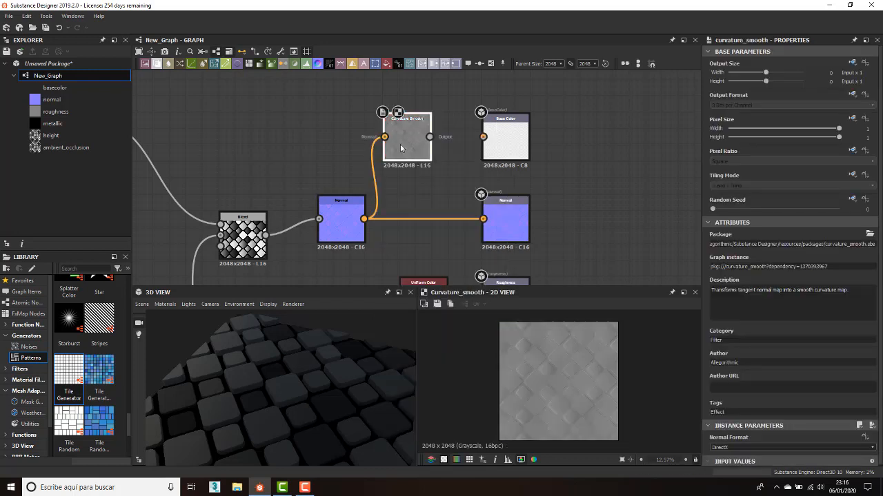
scroll(525, 375, "up", 3)
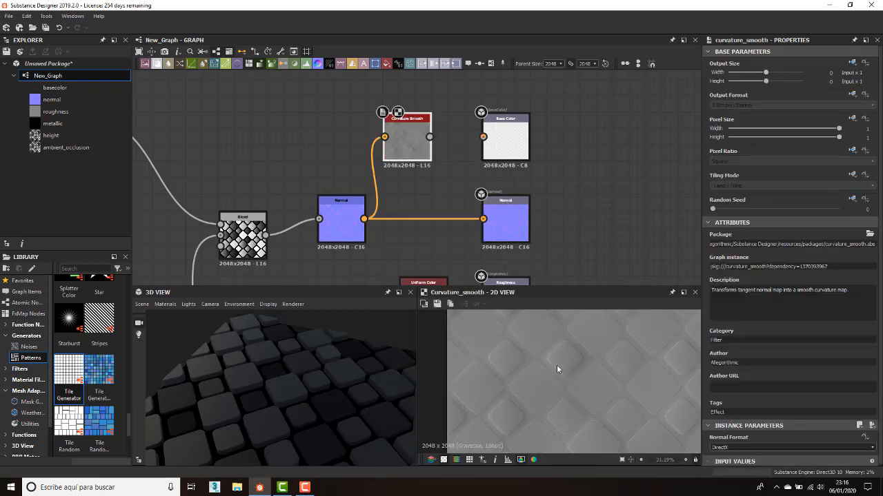
scroll(557, 368, "down", 3)
- Move the Normal filter and Curvature Smooth nodes away from the output nodes to free space before Base Color
left_click(338, 215)
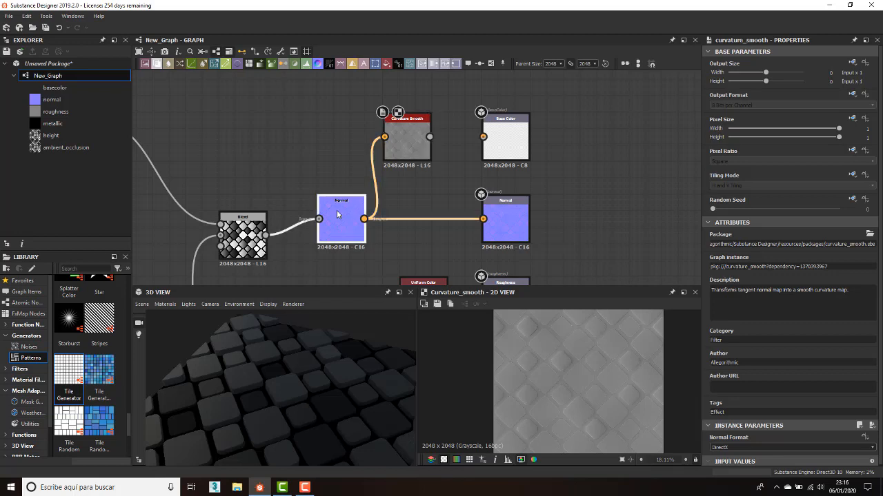
left_click_drag(337, 215, 321, 214)
left_click(398, 132)
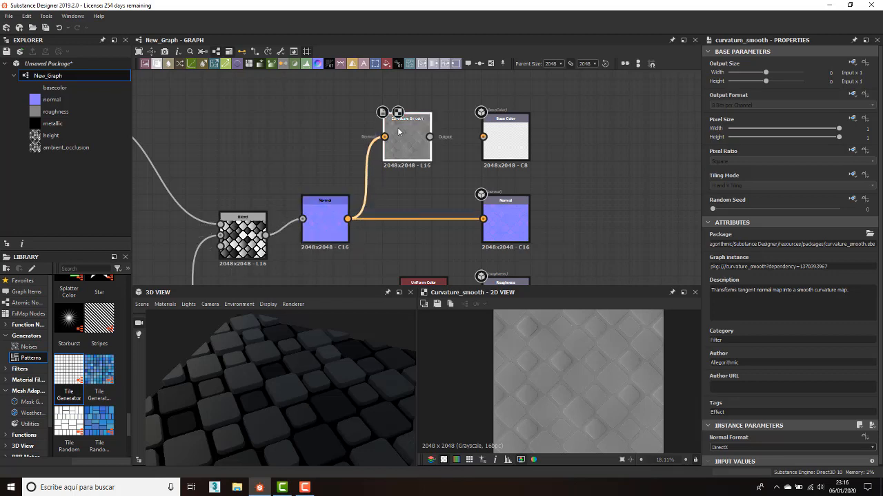
left_click_drag(398, 132, 365, 131)
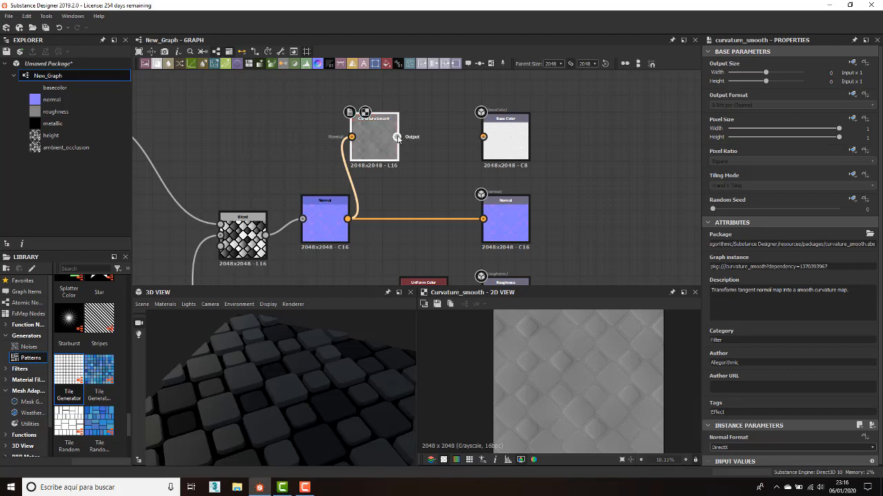
- Try the Curvature Smooth output as the Base Color source, check the tiles in the 3D view, and remove that link
left_click_drag(398, 137, 483, 137)
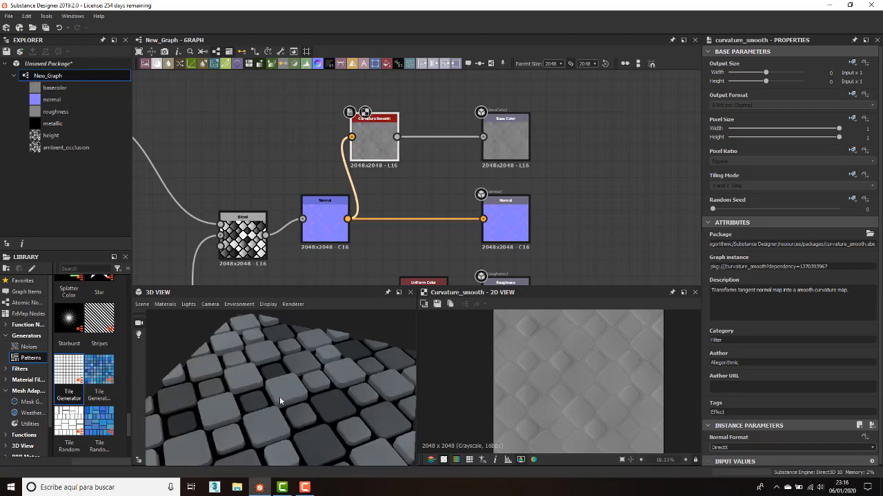
left_click(460, 137)
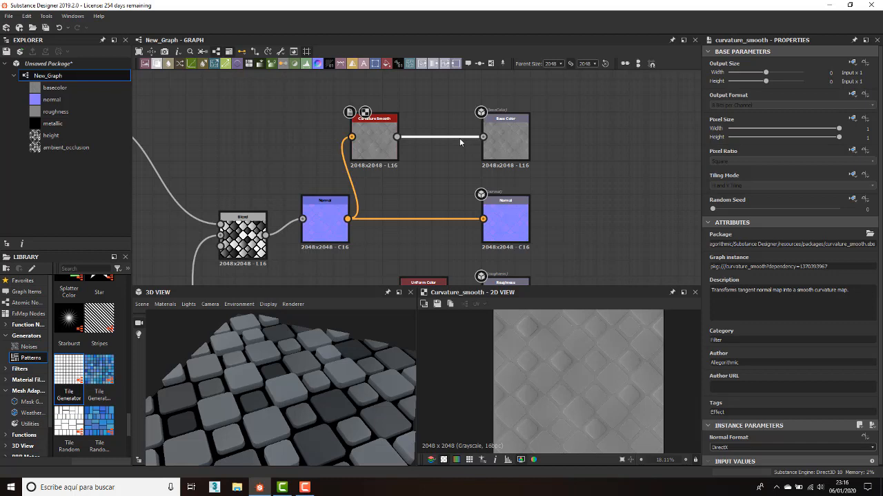
key("Delete")
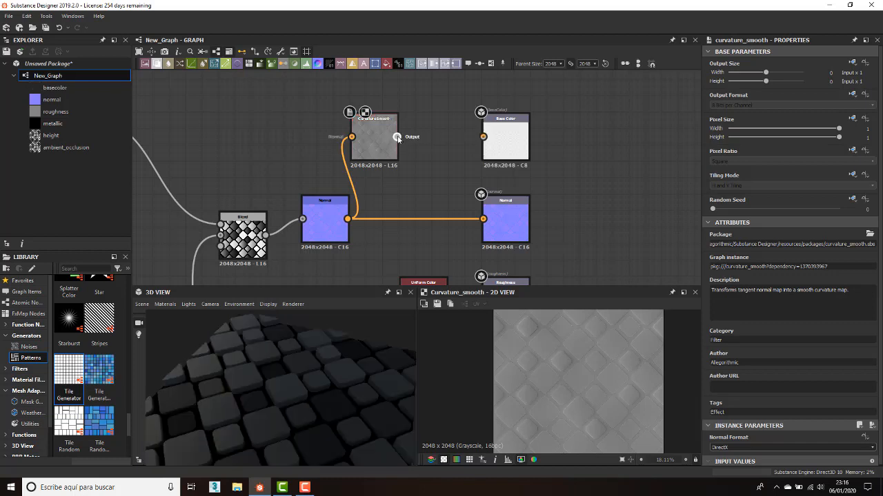
middle_click_drag(411, 144, 435, 164)
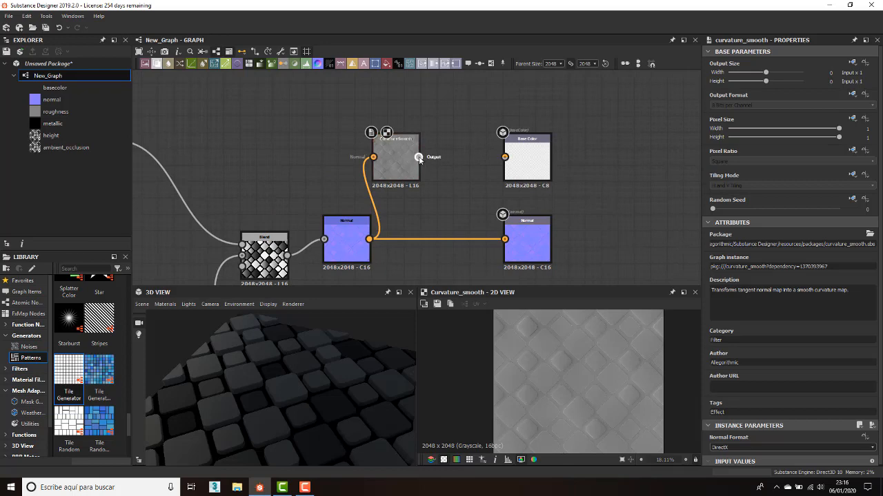
- Add a Gradient Map node fed by the Curvature Smooth output and insert a middle key in its gradient at position 0.494
left_click_drag(418, 158, 448, 160)
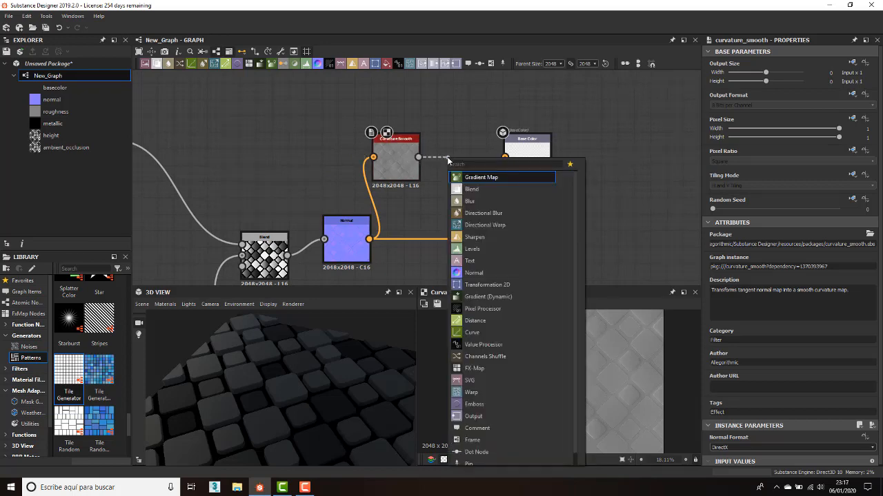
left_click(470, 178)
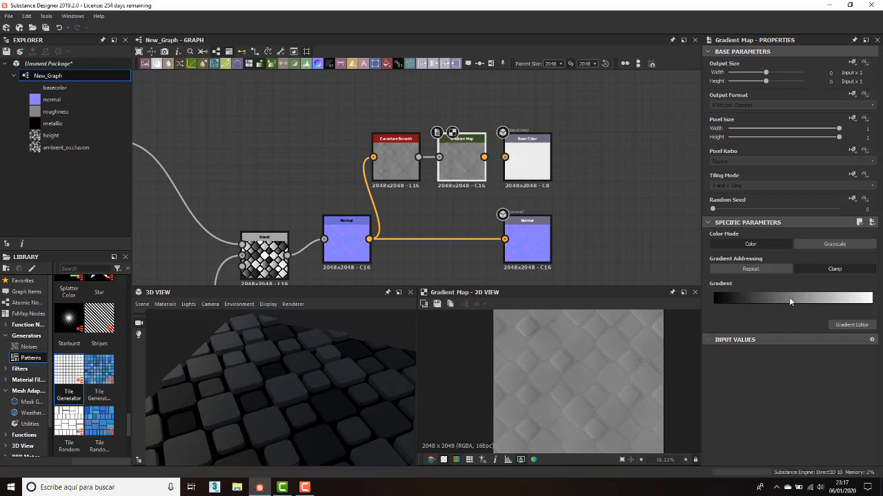
left_click(843, 325)
left_click(440, 200)
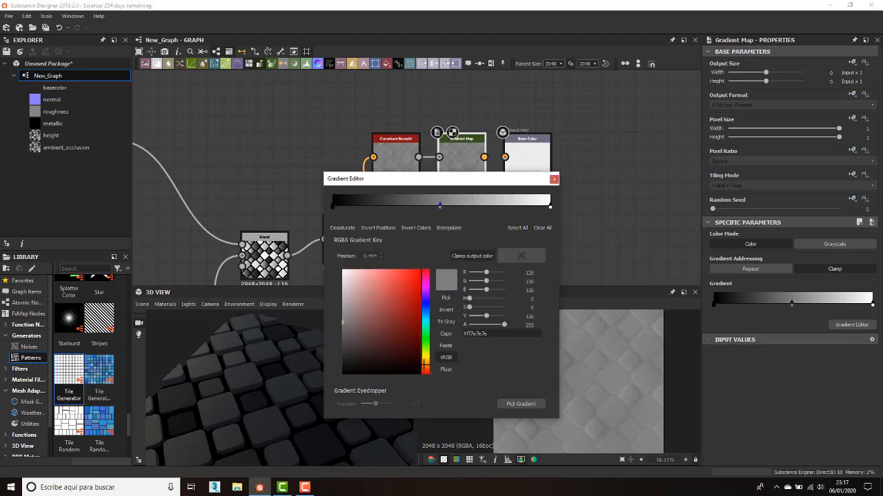
- Color the gradient's middle key orange, #ffcc7d27 (RGB 204, 125, 39), and close the gradient editor
left_click(426, 358)
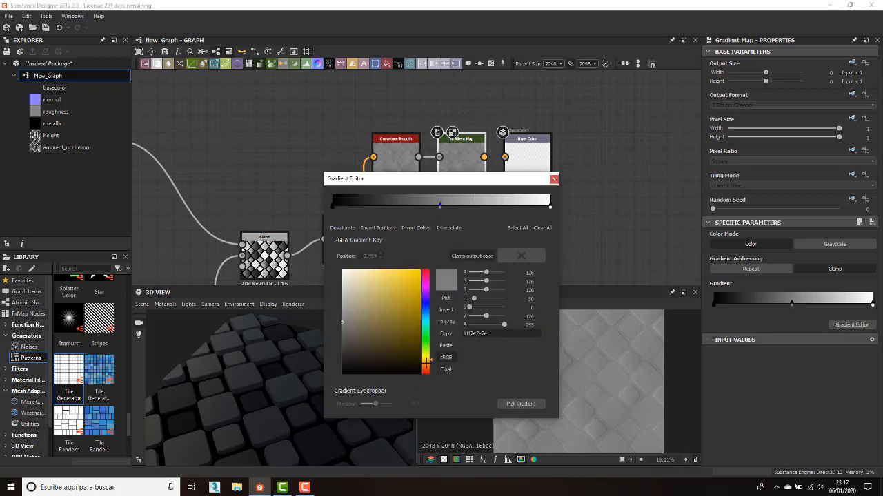
left_click(425, 363)
left_click(403, 308)
left_click(402, 291)
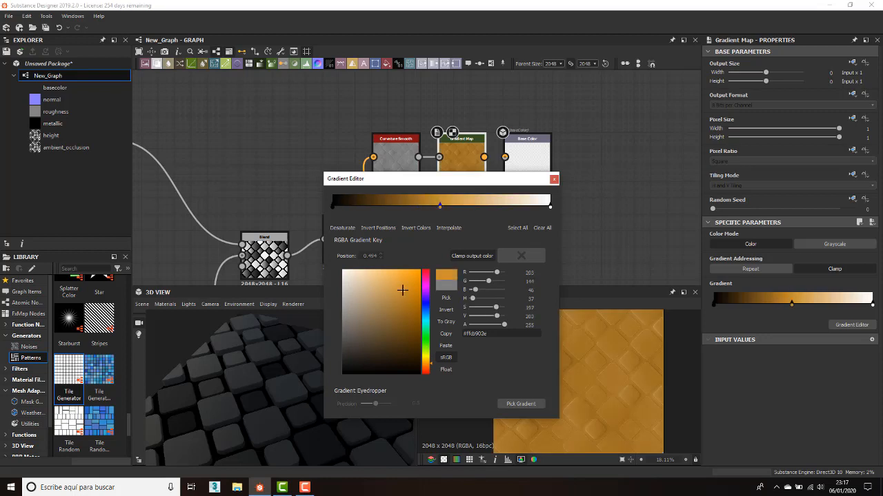
left_click(405, 301)
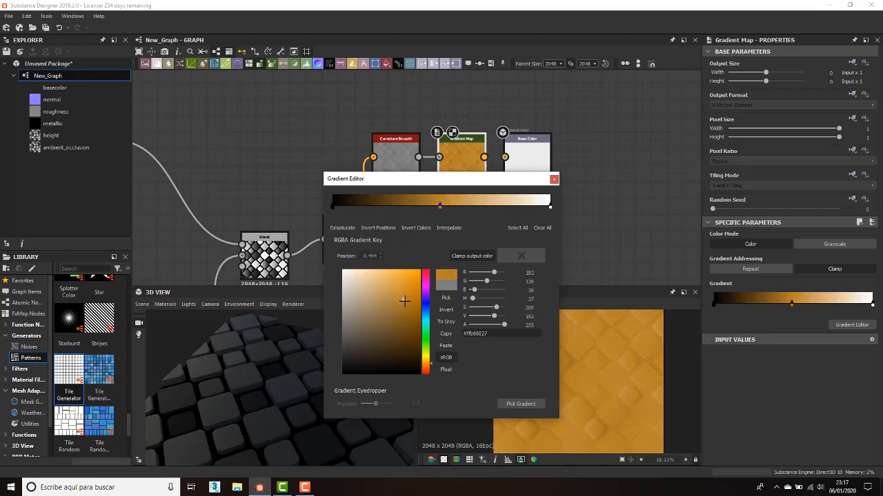
left_click(397, 294)
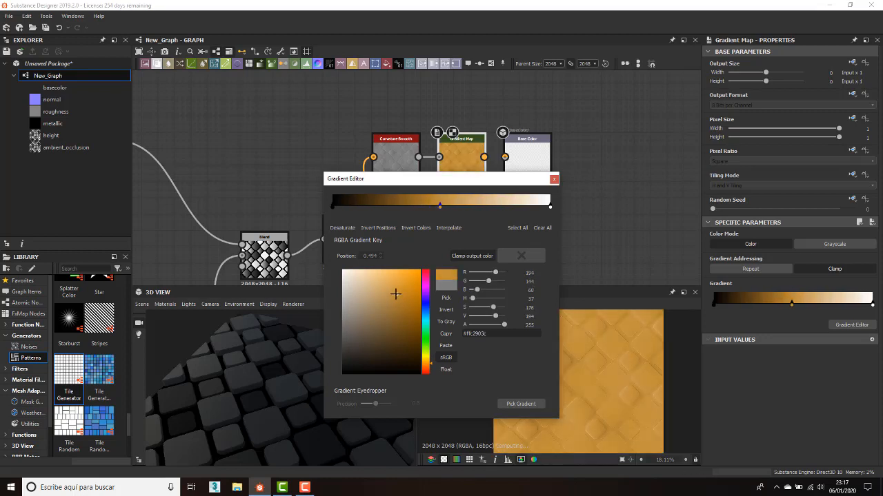
left_click_drag(395, 294, 404, 290)
left_click(425, 359)
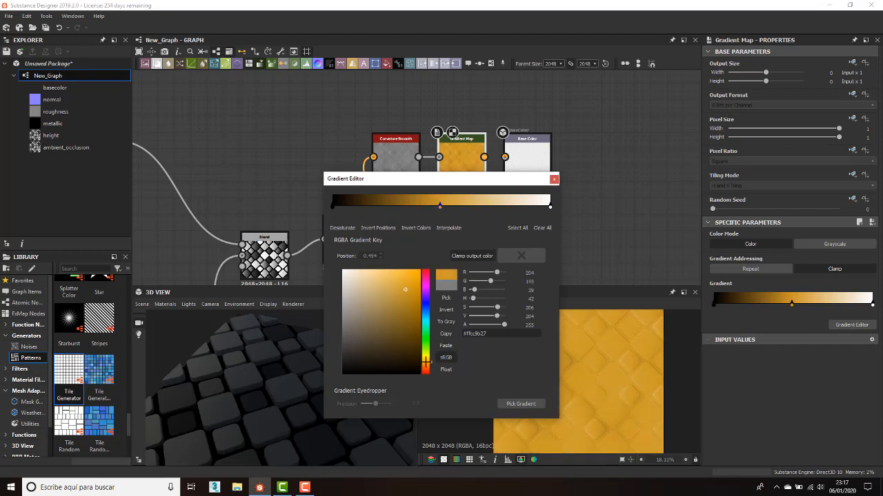
left_click(426, 366)
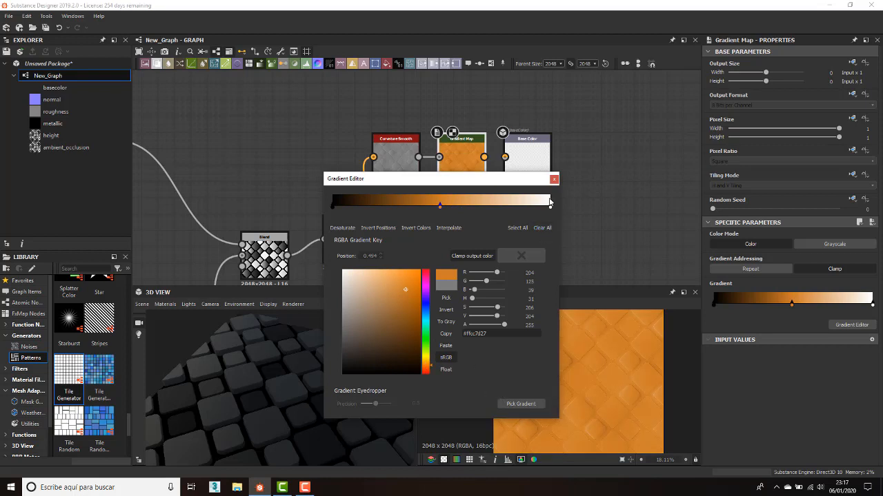
left_click(553, 180)
- Connect the Gradient Map output to Base Color and check the colored tiles in the 3D view
left_click_drag(484, 157, 508, 160)
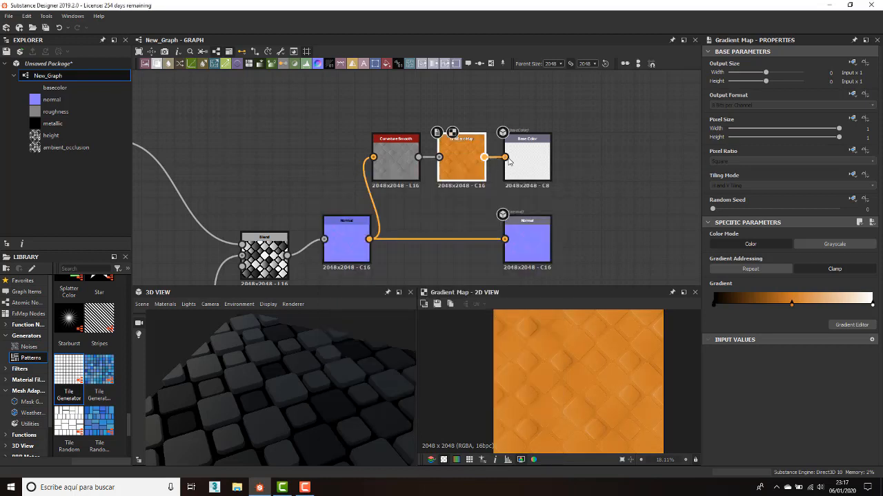
left_click_drag(382, 350, 410, 345)
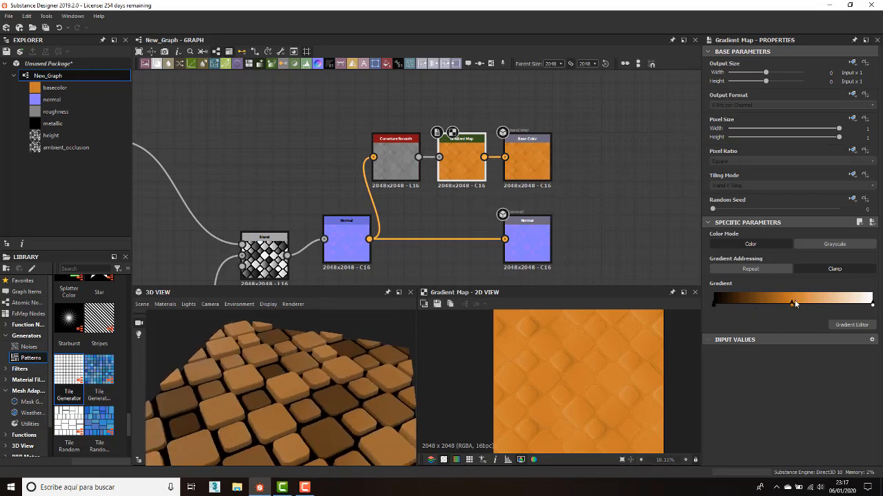
- Try green (#ff27cc35) for the gradient's middle key, undo that color change and close the gradient editor
left_click(851, 325)
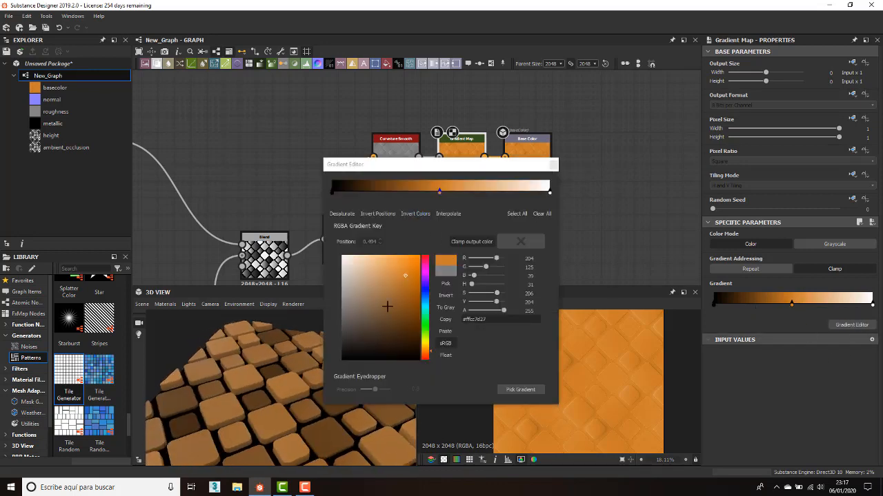
left_click(425, 323)
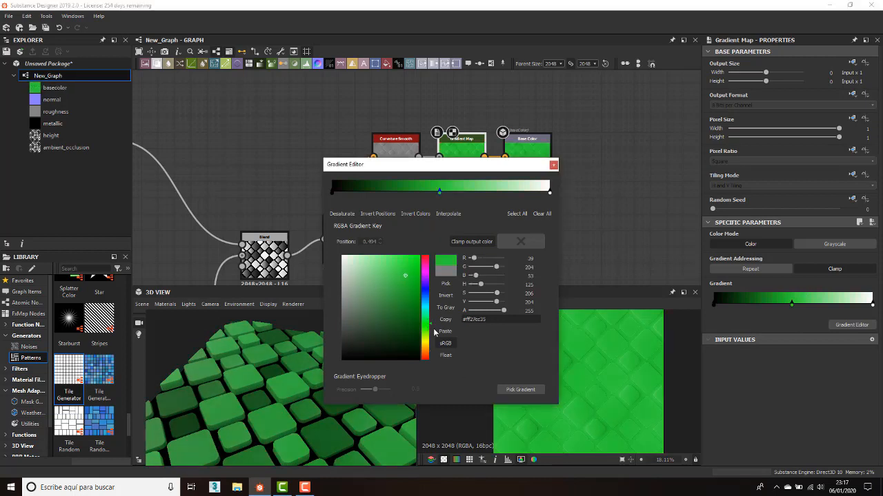
key("ctrl+z")
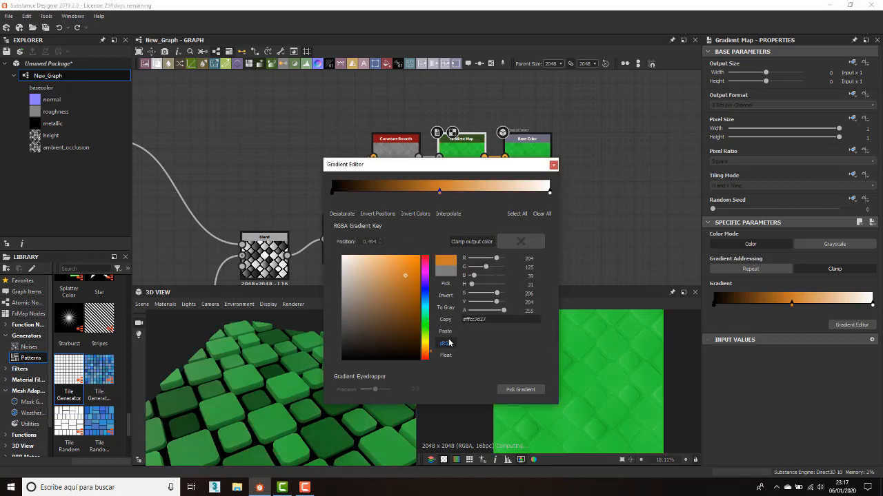
left_click(553, 165)
- Line up the Blend and Normal filter nodes in the graph, and inspect the tiles in the 3D view
scroll(345, 196, "down", 4)
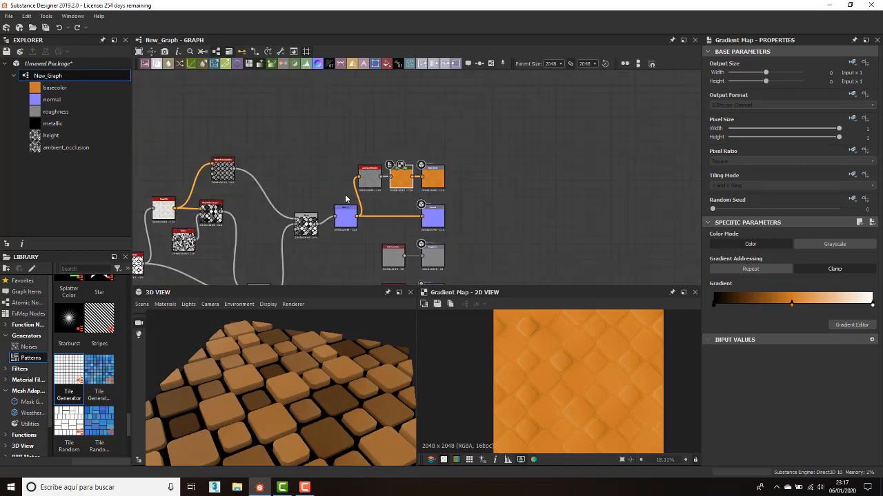
middle_click_drag(334, 189, 412, 127)
left_click(419, 161)
left_click_drag(417, 160, 368, 160)
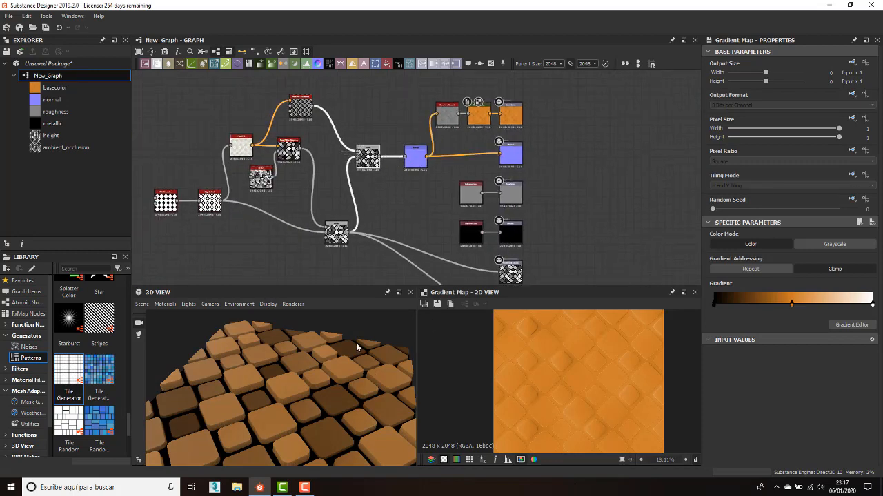
left_click_drag(334, 335, 354, 365)
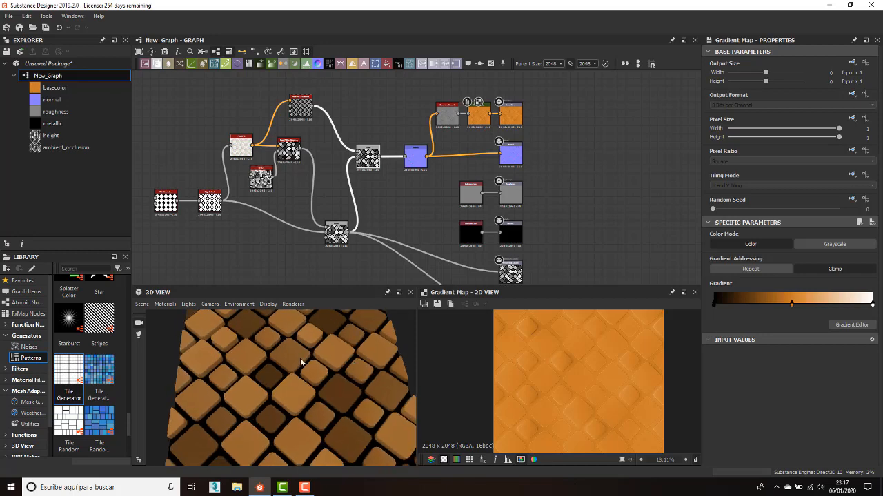
left_click_drag(301, 360, 281, 387)
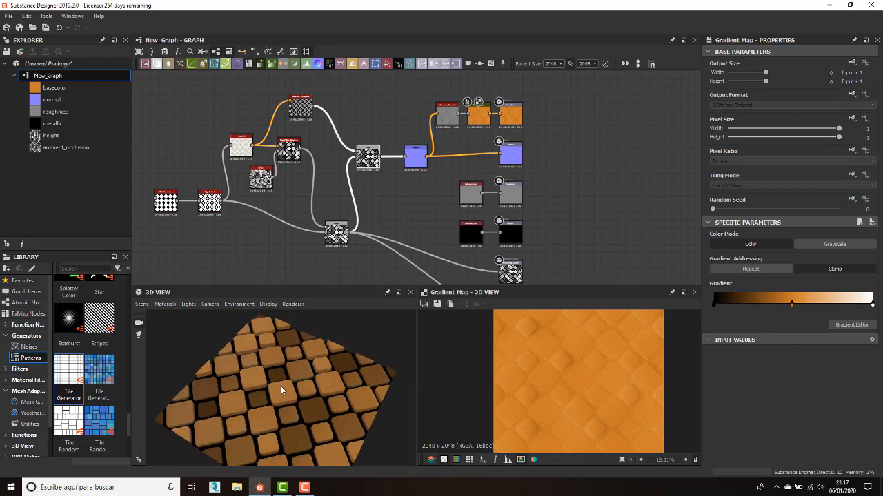
scroll(282, 386, "up", 5)
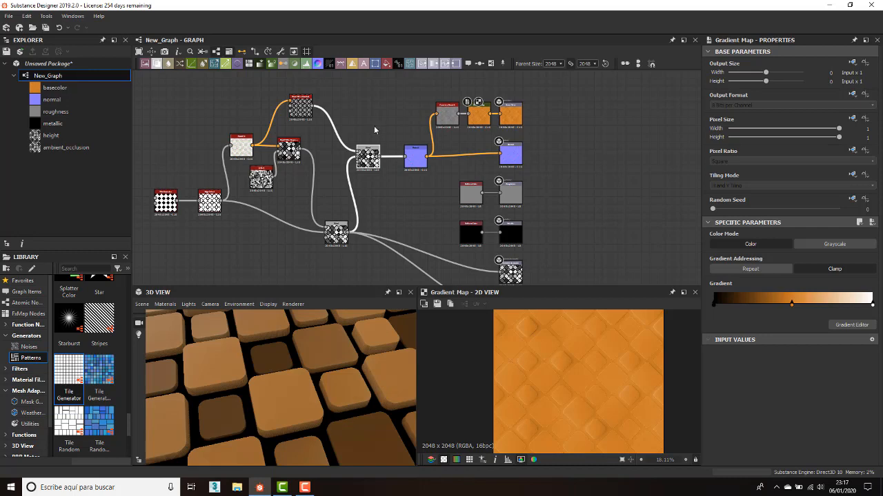
- Add a Slope Blur Grayscale node with its Grayscale input fed by the Flood Fill to Gradient output
scroll(374, 129, "up", 2)
middle_click_drag(352, 124, 418, 182)
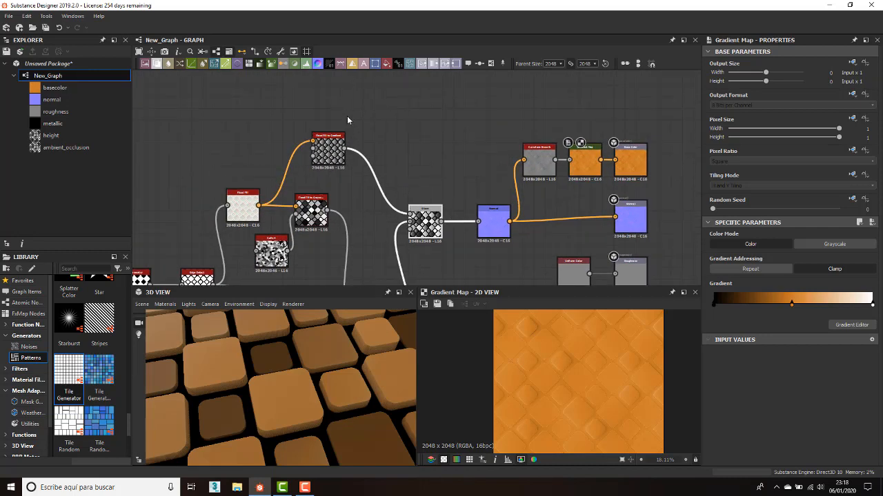
middle_click_drag(346, 120, 386, 138)
scroll(367, 162, "up", 2)
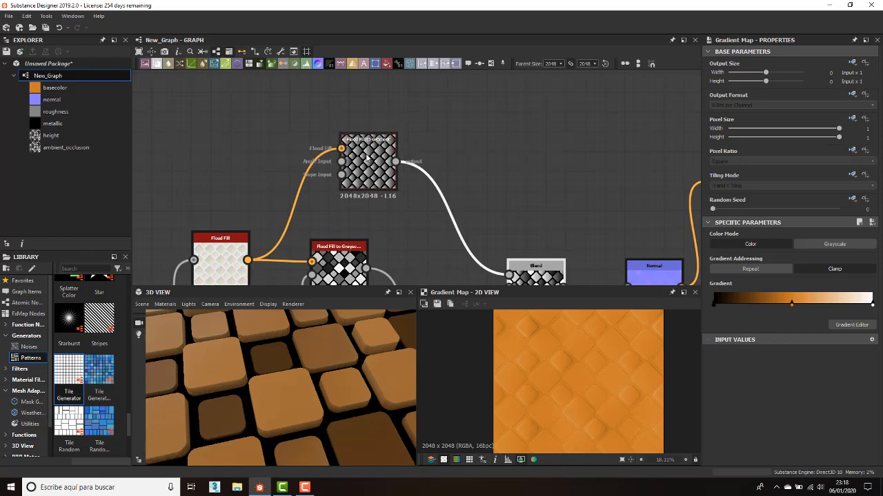
middle_click_drag(389, 199, 366, 225)
scroll(350, 169, "up", 2)
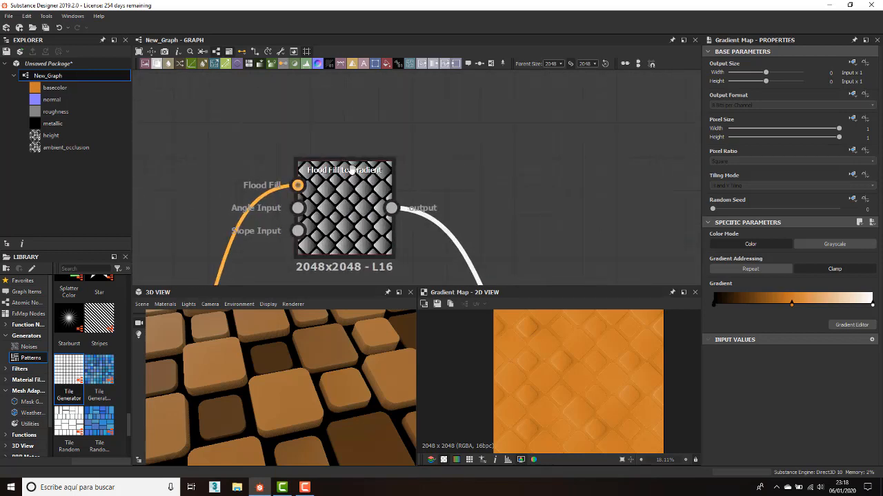
middle_click_drag(350, 169, 308, 164)
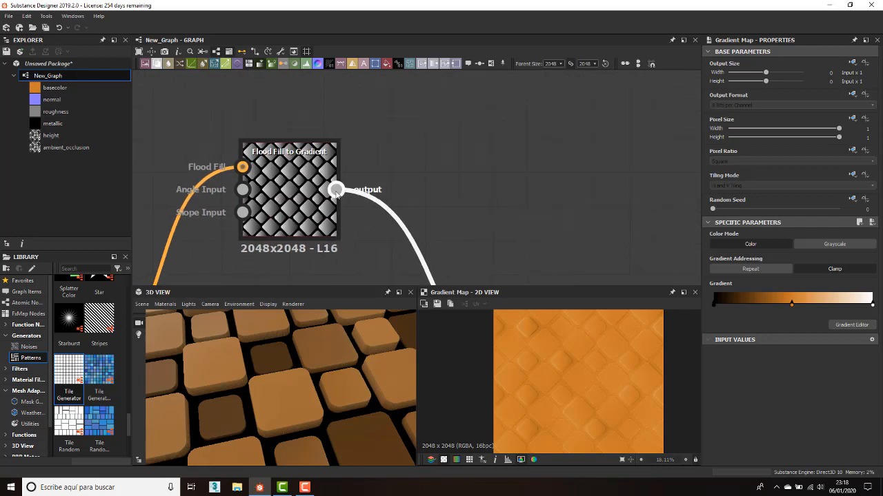
scroll(338, 178, "down", 3)
left_click_drag(336, 181, 411, 101)
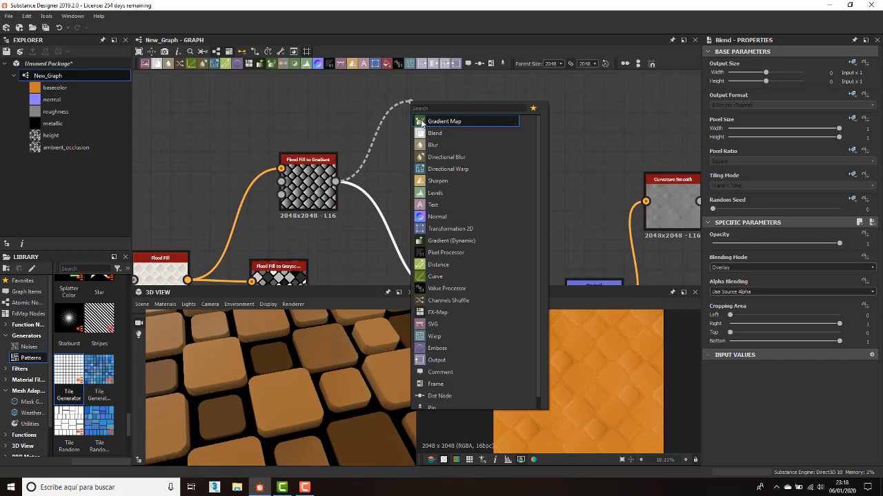
type("slo")
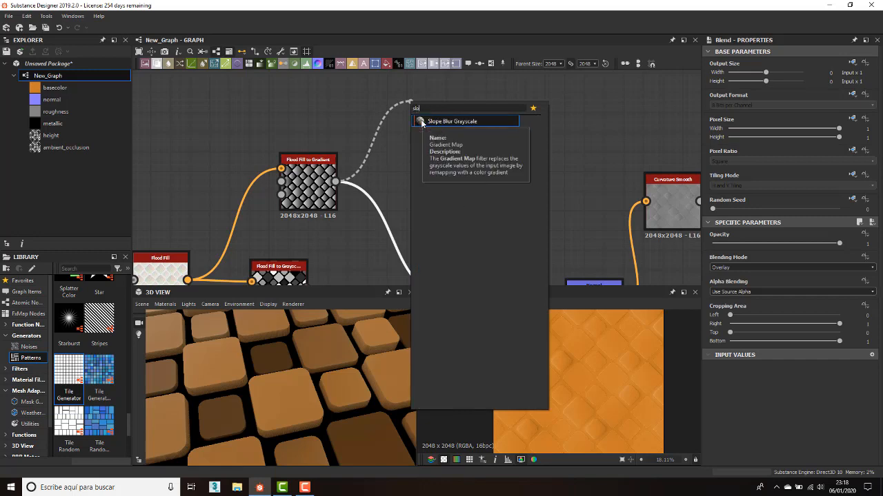
left_click(442, 121)
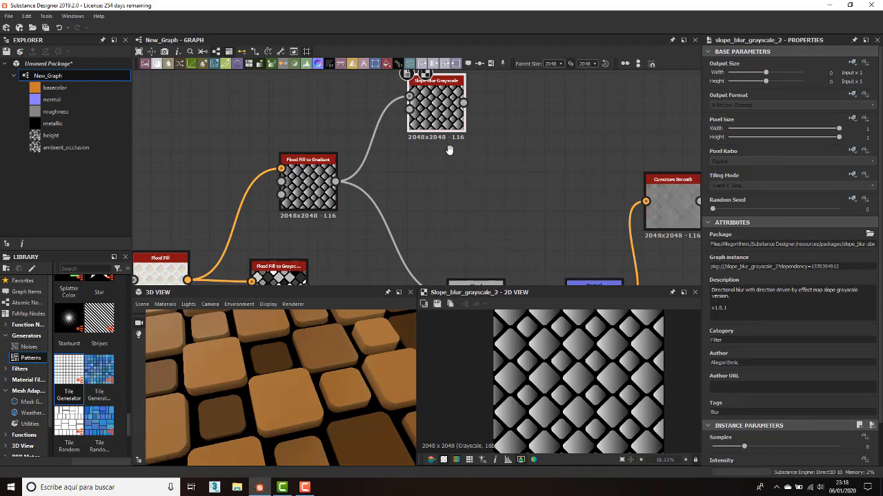
- Reposition the Slope Blur Grayscale node in the free space above the Blend node
middle_click_drag(420, 161, 414, 180)
scroll(385, 147, "down", 1)
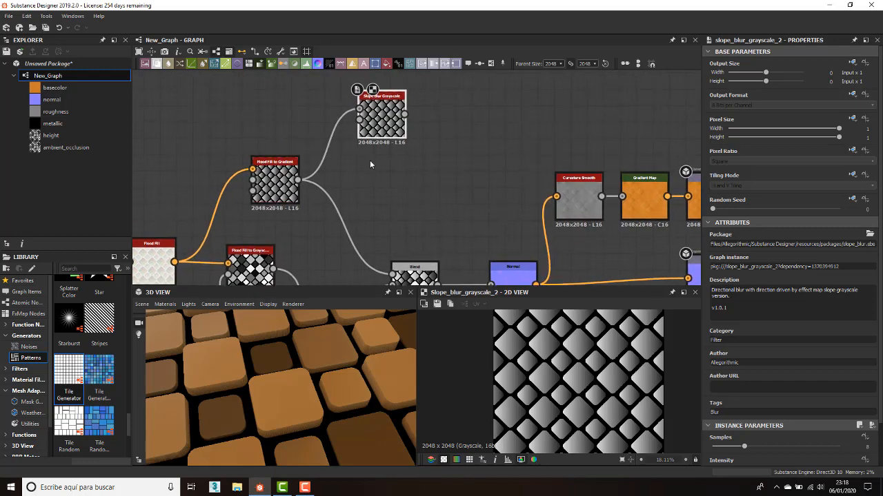
left_click_drag(378, 106, 426, 122)
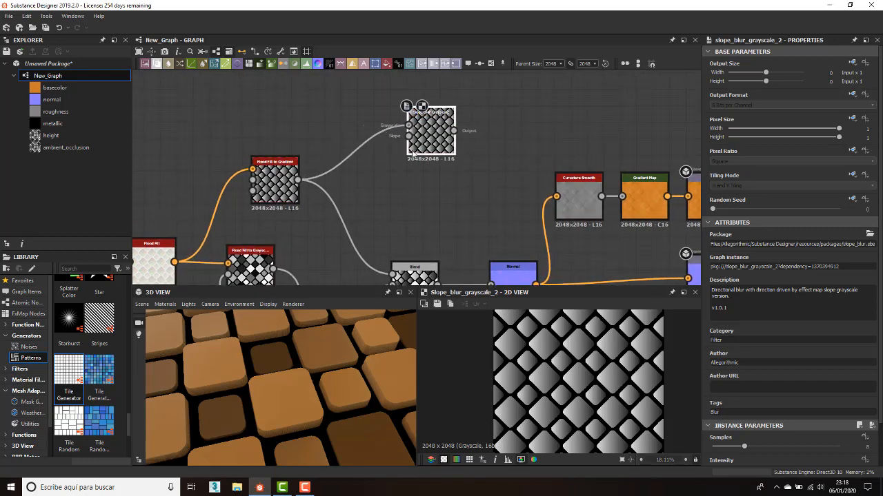
middle_click_drag(296, 233, 426, 132)
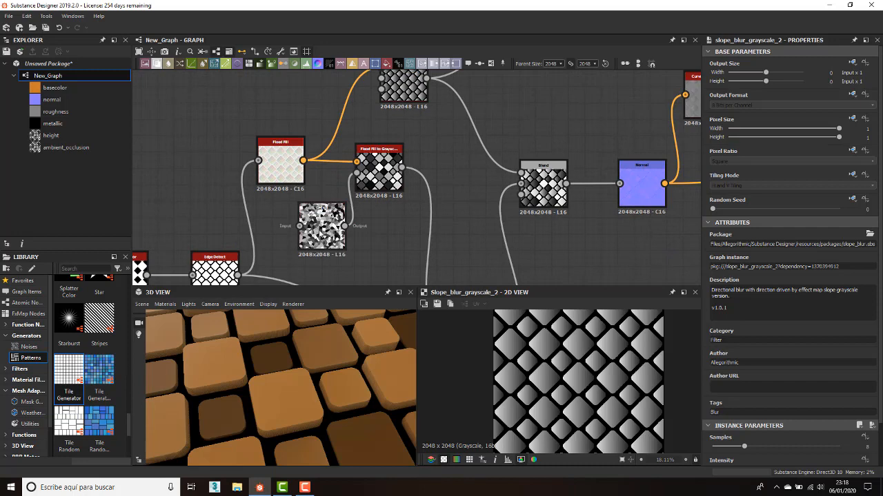
middle_click_drag(487, 92, 431, 171)
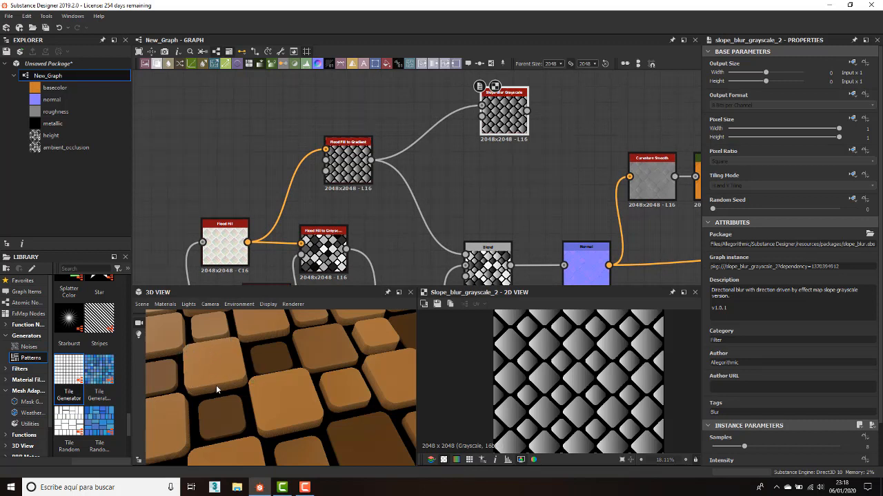
middle_click_drag(509, 212, 429, 200)
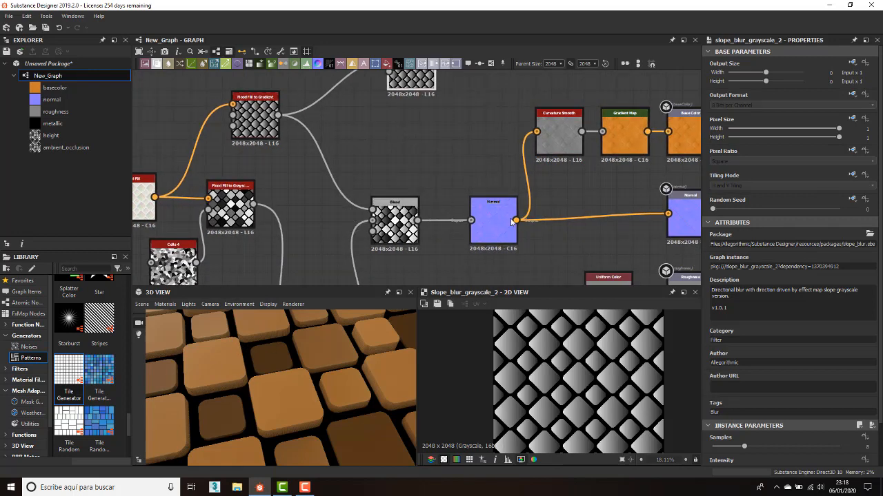
middle_click_drag(435, 146, 413, 158)
left_click_drag(449, 96, 417, 97)
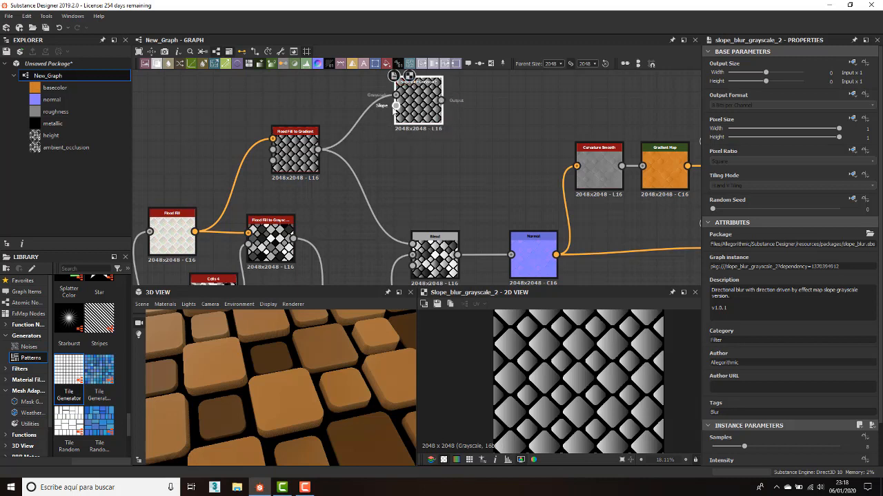
- Look through the library's noise generators for a noise to drive the Slope Blur Grayscale node
left_click_drag(375, 140, 374, 139)
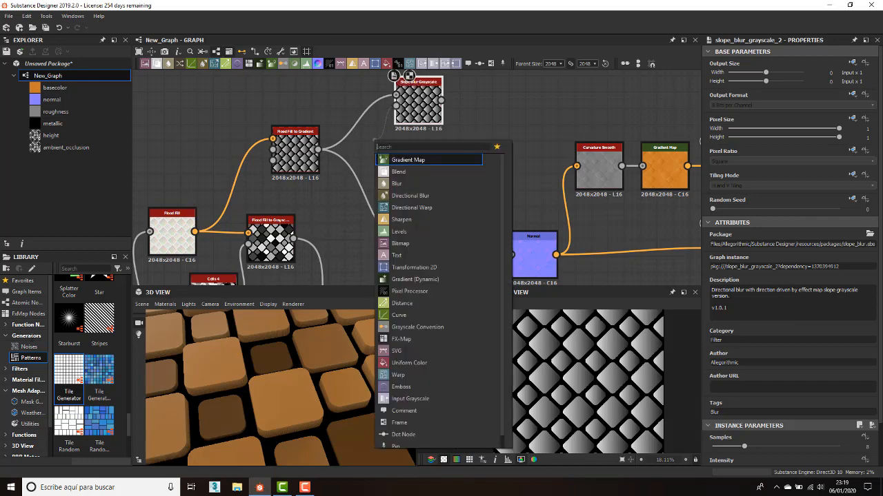
key("Escape")
left_click(29, 347)
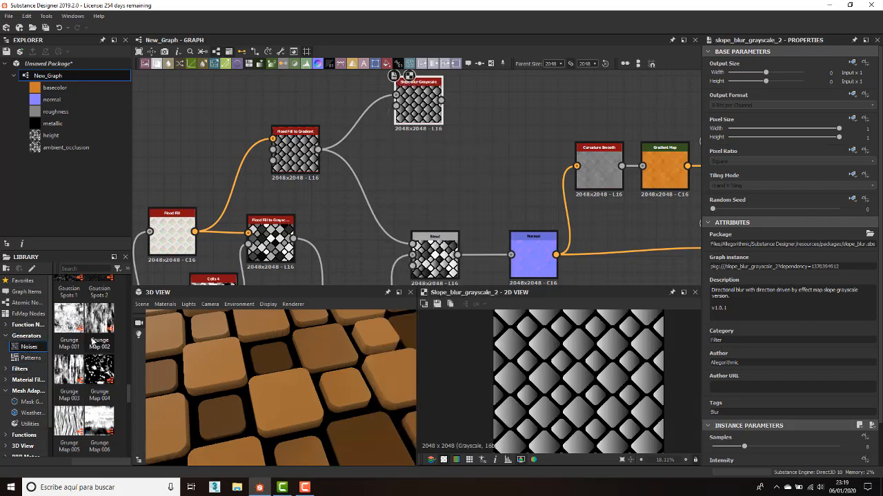
scroll(94, 342, "up", 5)
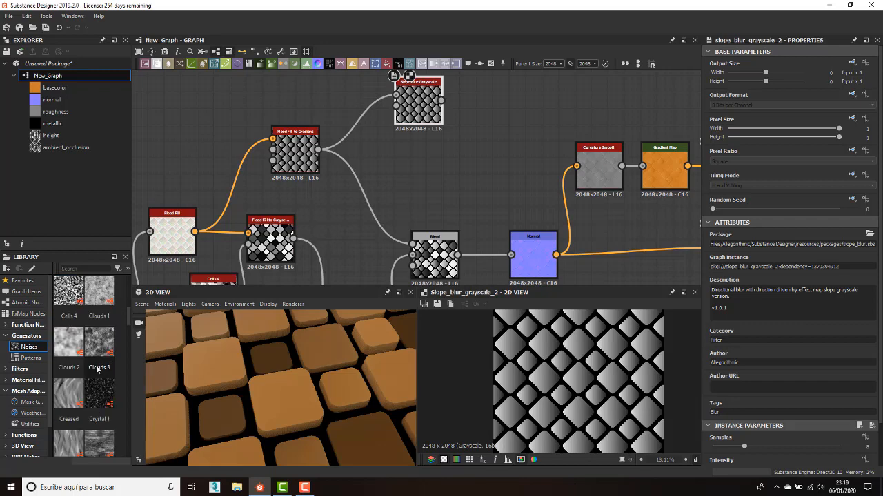
scroll(71, 369, "up", 3)
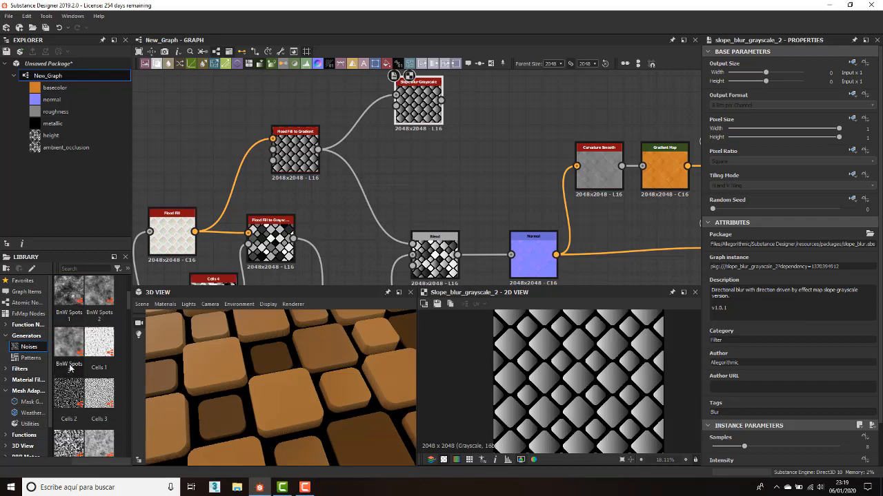
scroll(69, 368, "down", 10)
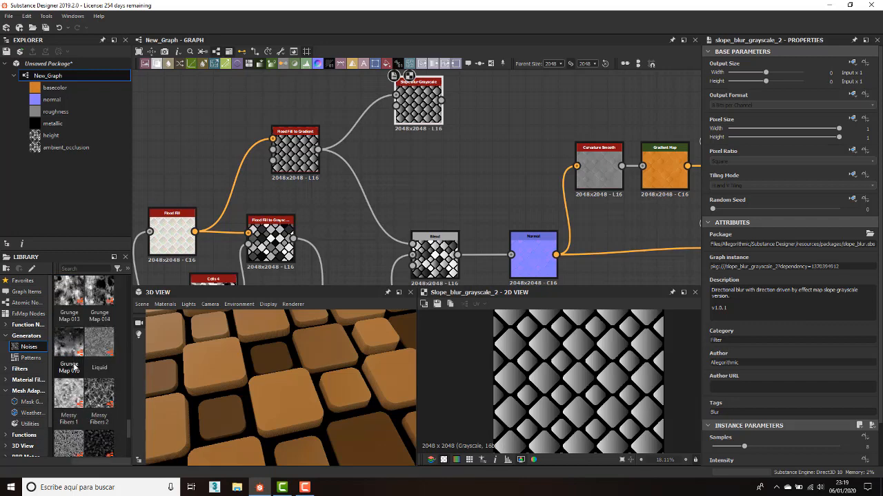
scroll(74, 368, "down", 5)
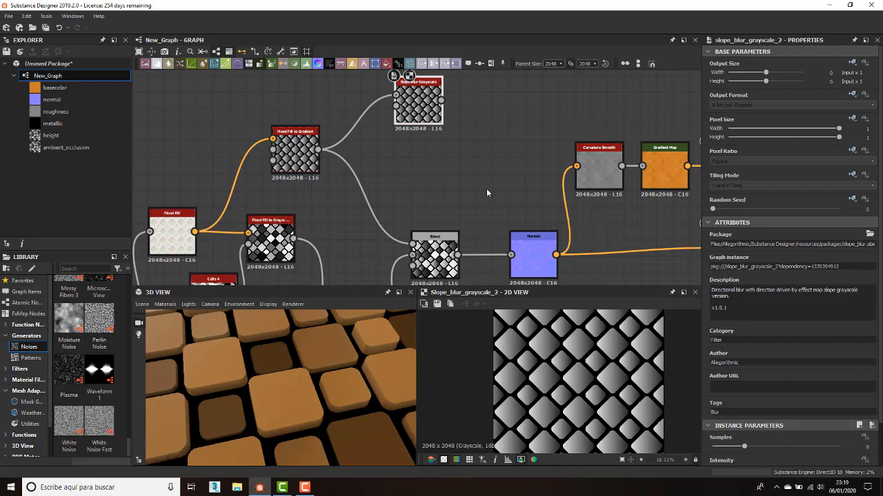
- Add a Perlin Noise node connected to the Slope input of the Slope Blur Grayscale node
left_click_drag(397, 111, 376, 185)
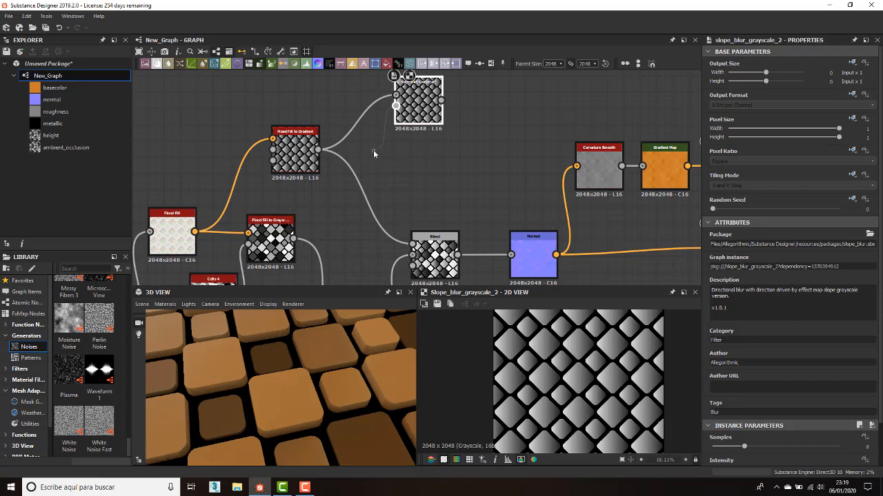
left_click_drag(373, 149, 373, 149)
type("per")
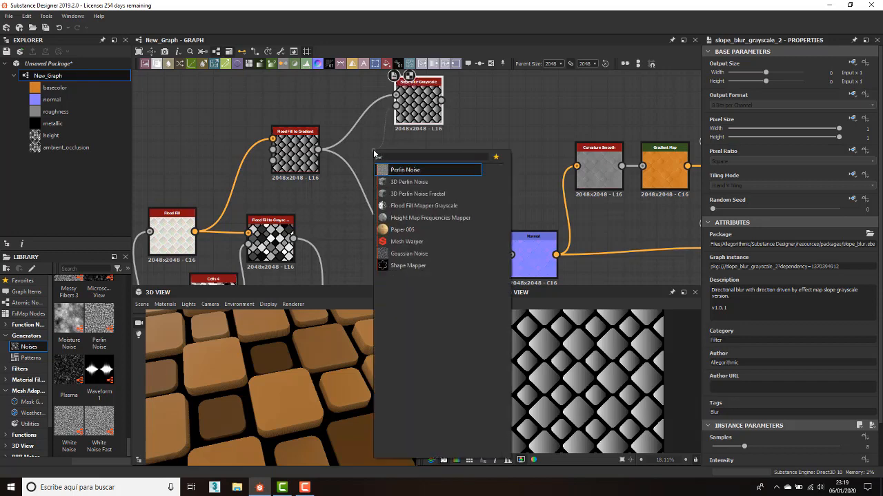
key("Return")
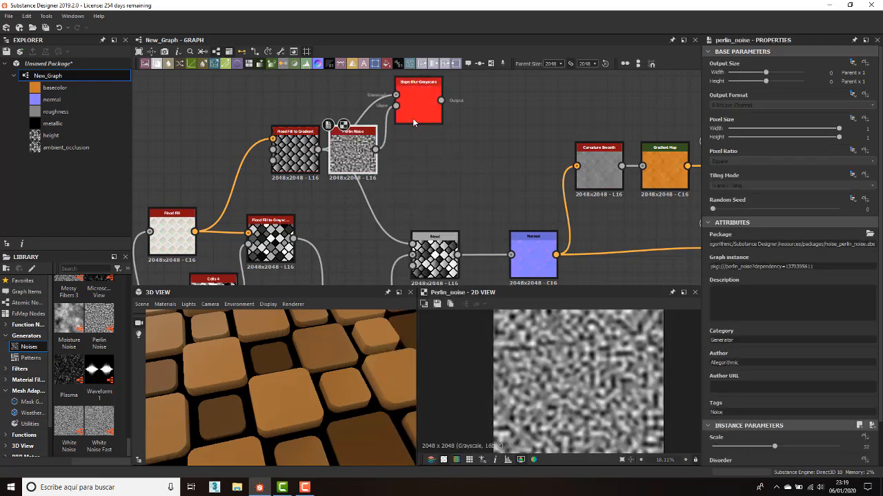
- Reposition the Slope Blur Grayscale node directly above the Blend node, with the Perlin Noise node just beside and below it
double_click(431, 83)
left_click_drag(431, 86, 448, 118)
left_click_drag(353, 140, 368, 173)
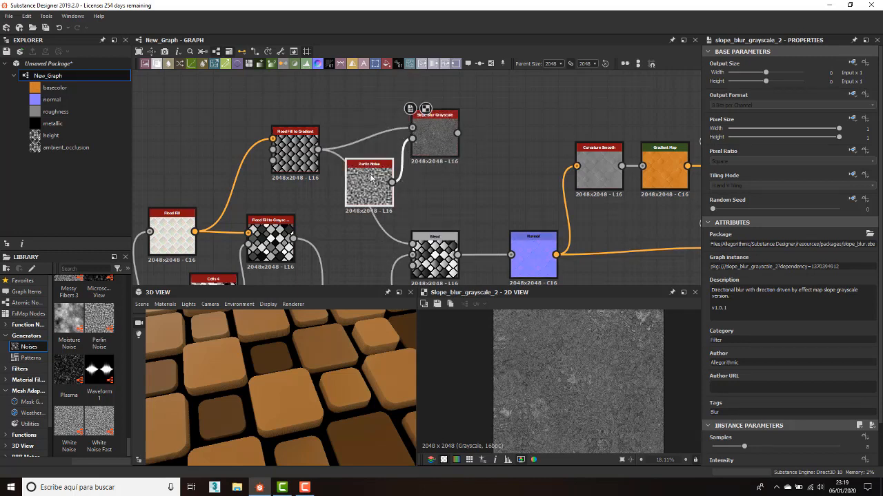
- Set the Perlin Noise scale to 10
double_click(368, 164)
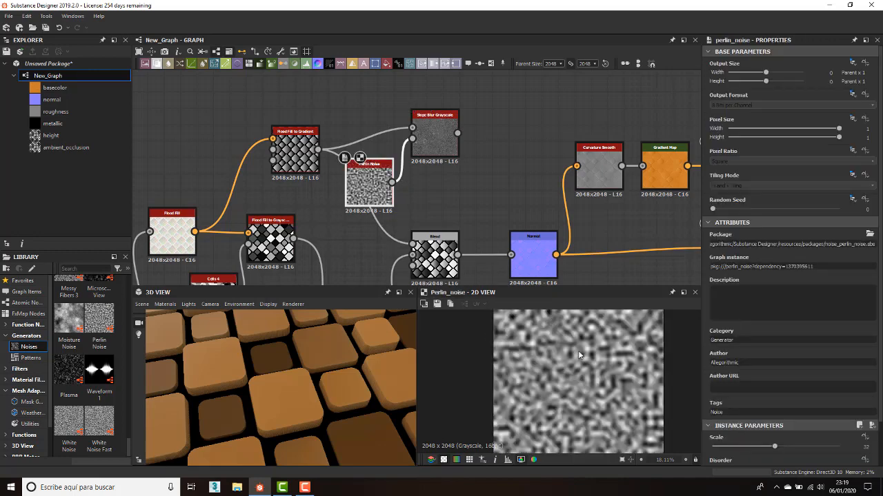
scroll(537, 385, "down", 2)
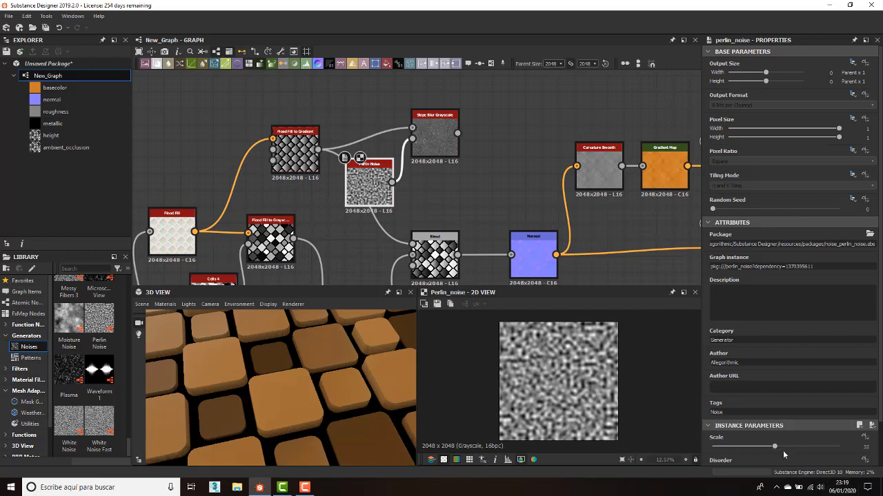
left_click_drag(775, 447, 730, 456)
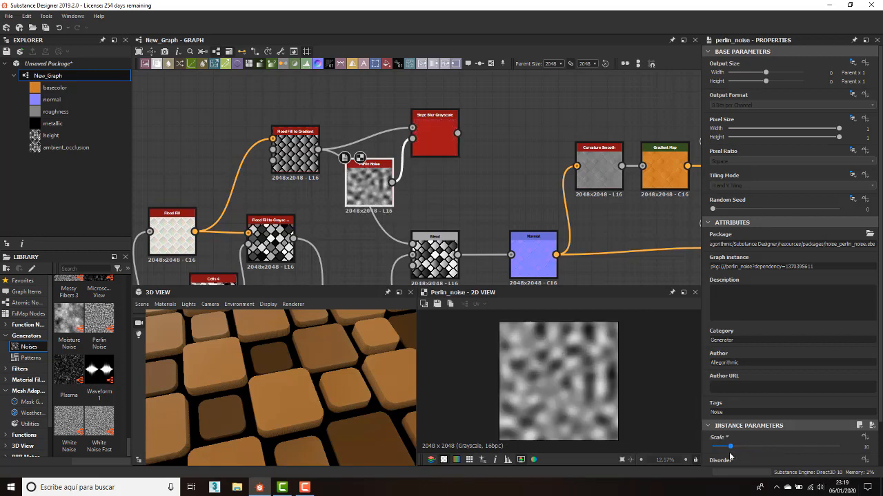
- Try Slope Blur Grayscale intensities of 0.4 and 0.69, checking the blurred tiles in the 2D view
left_click(433, 126)
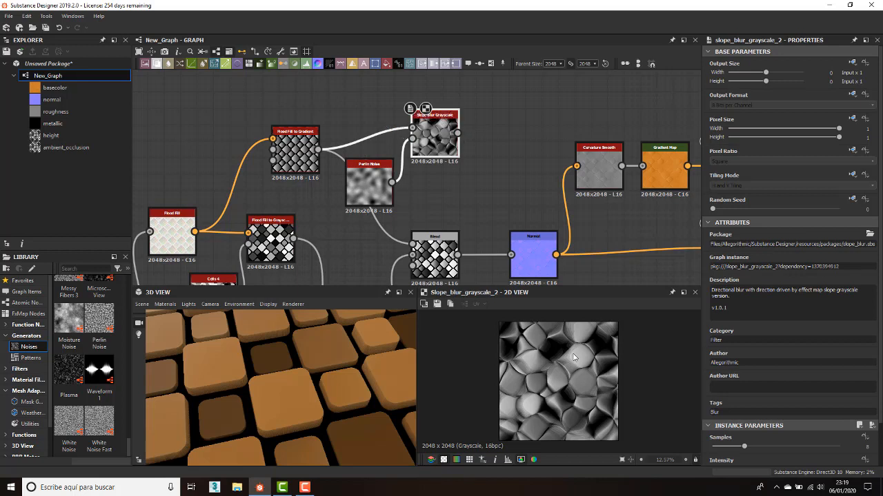
scroll(767, 423, "down", 2)
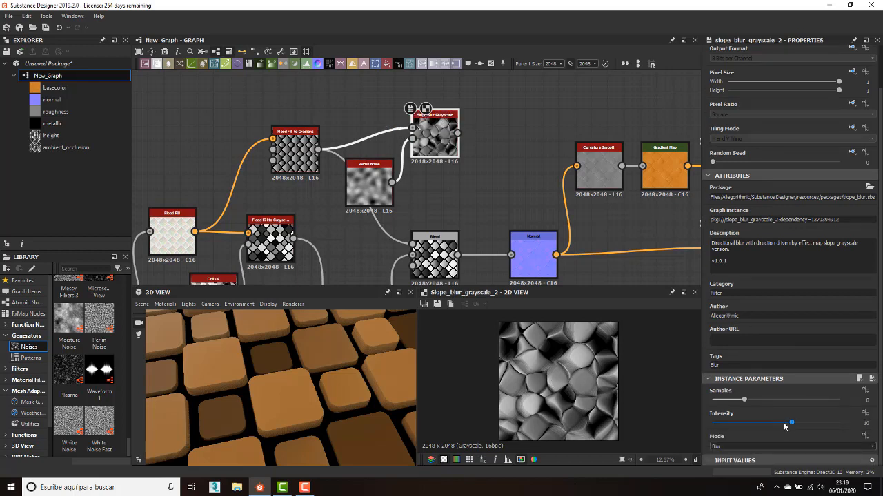
left_click_drag(789, 423, 716, 427)
scroll(548, 369, "up", 5)
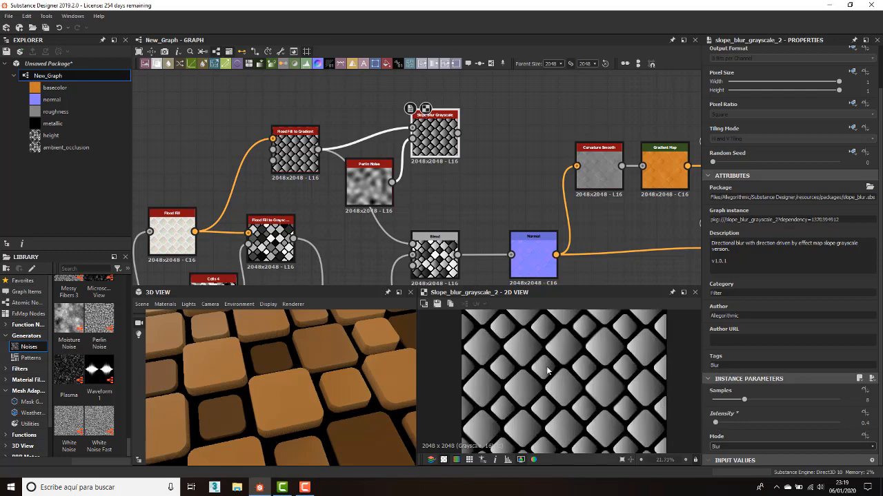
left_click_drag(715, 425, 717, 425)
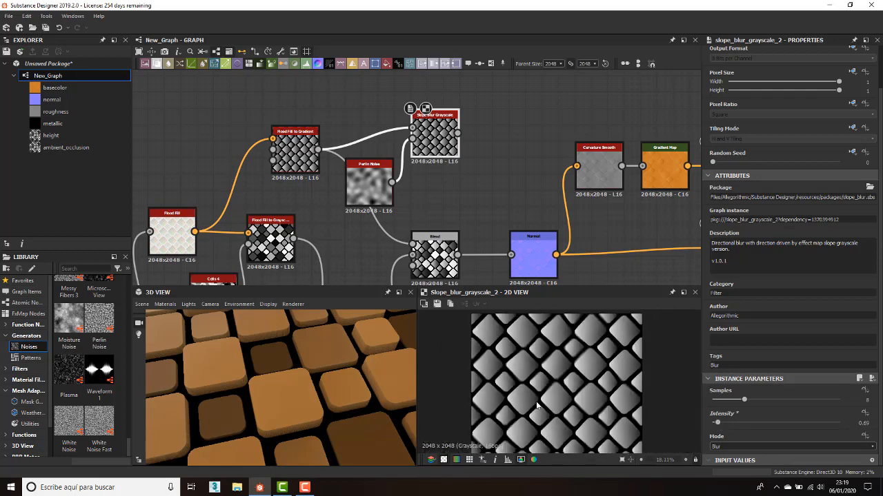
scroll(524, 379, "up", 1)
- Raise the Perlin Noise scale to make the noise finer, and set the Slope Blur Grayscale intensity to 0.46
double_click(378, 185)
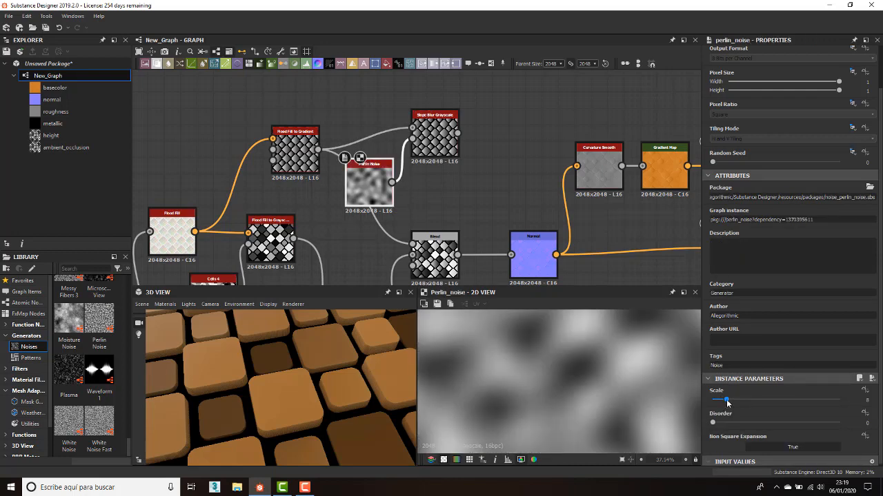
left_click_drag(727, 402, 740, 400)
double_click(436, 124)
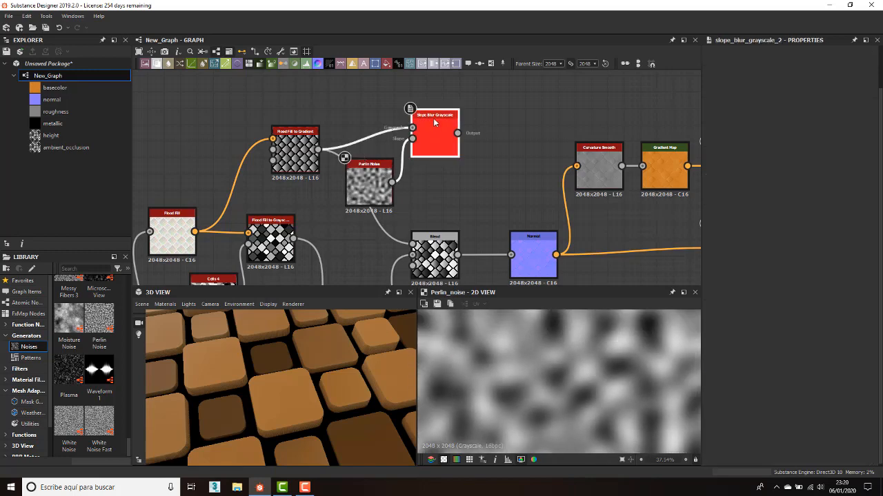
scroll(560, 378, "down", 3)
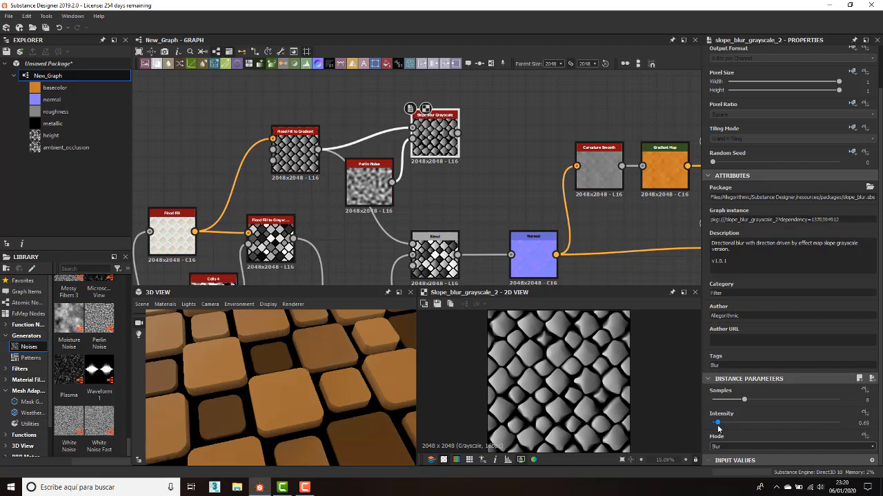
left_click_drag(717, 428, 715, 428)
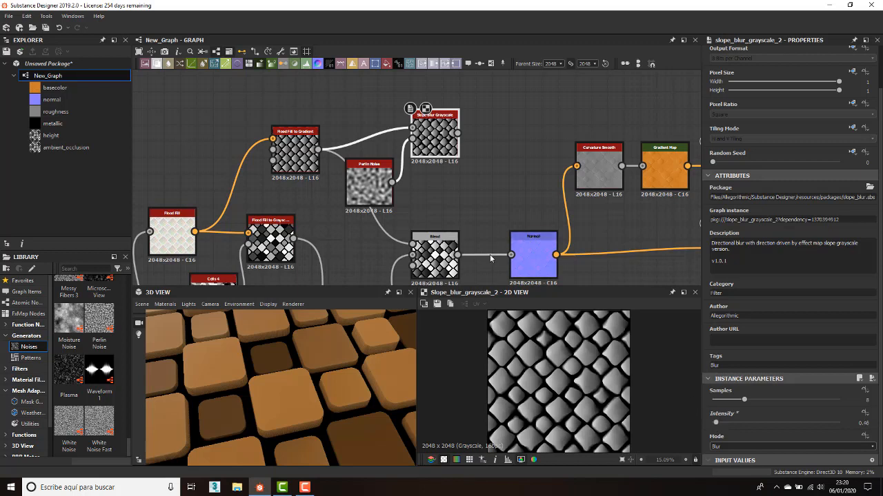
- Disconnect the Blend node from the Normal filter node and shift all upstream nodes away from it to make room
middle_click_drag(490, 254, 375, 183)
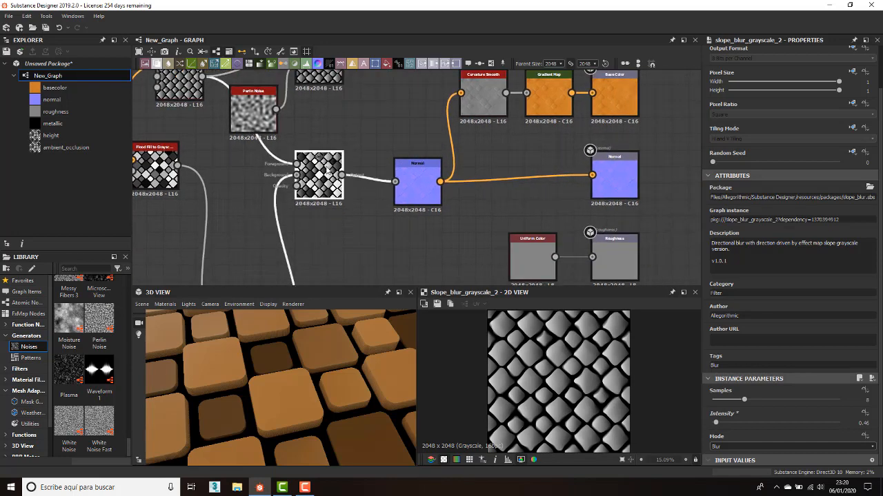
double_click(329, 168)
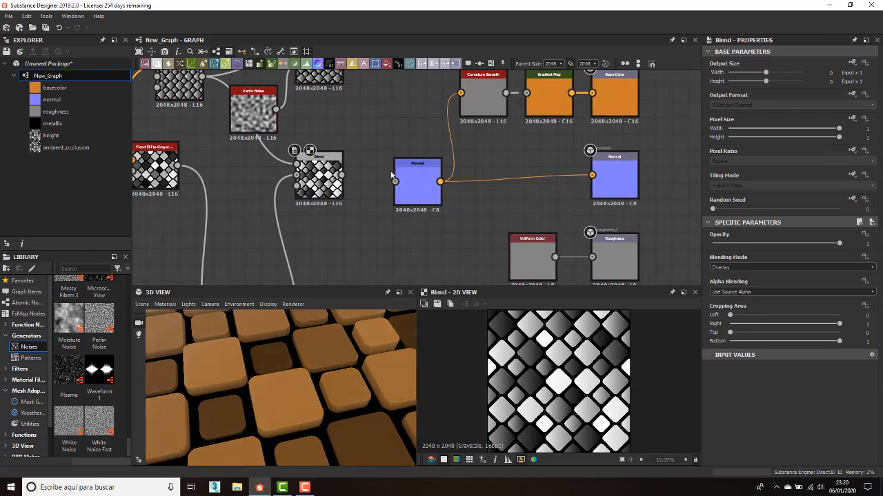
scroll(479, 153, "down", 2)
scroll(369, 181, "down", 2)
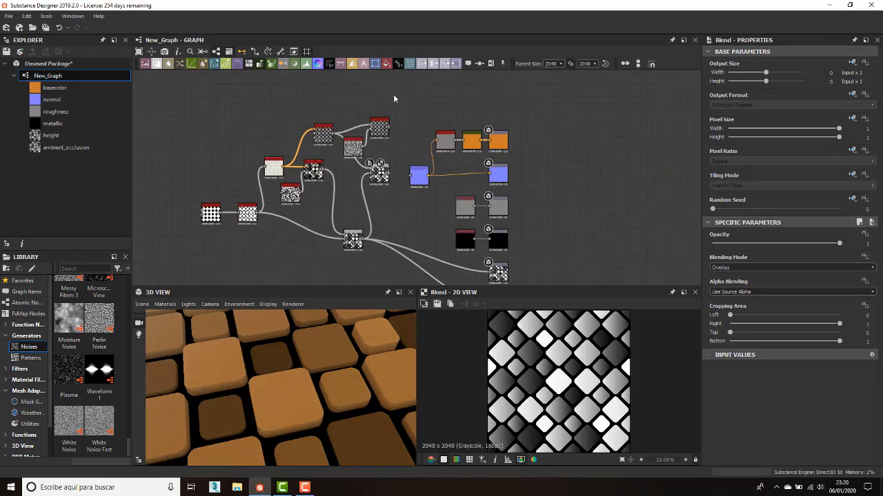
left_click_drag(314, 165, 262, 174)
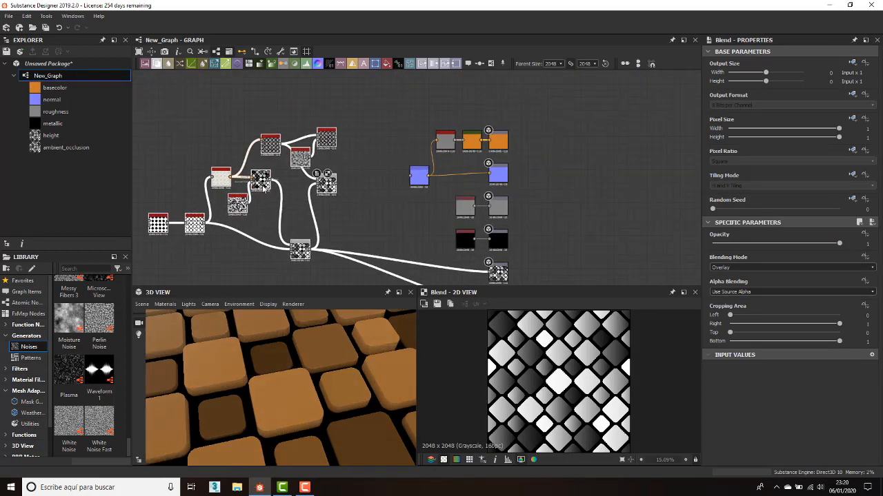
- Add a second Blend node with the first Blend as its background and the Slope Blur Grayscale output as its foreground
scroll(368, 155, "up", 4)
left_click(321, 223)
left_click_drag(302, 214, 359, 216)
type("blend")
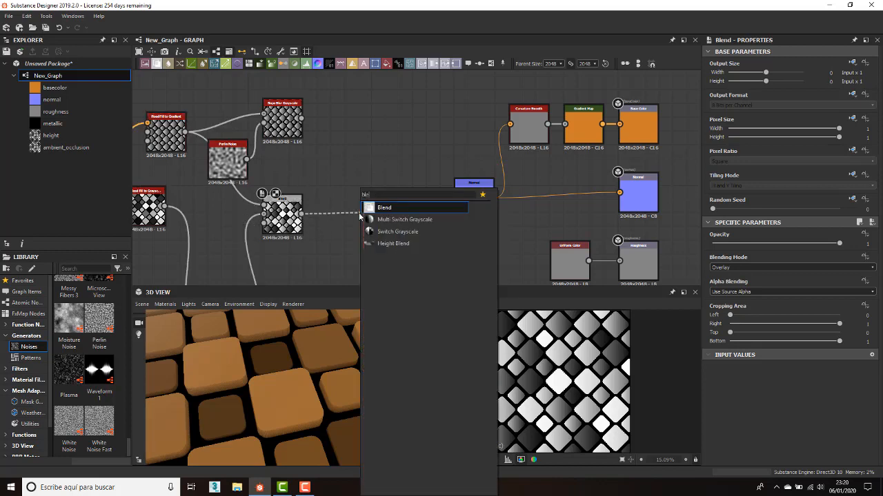
key("Return")
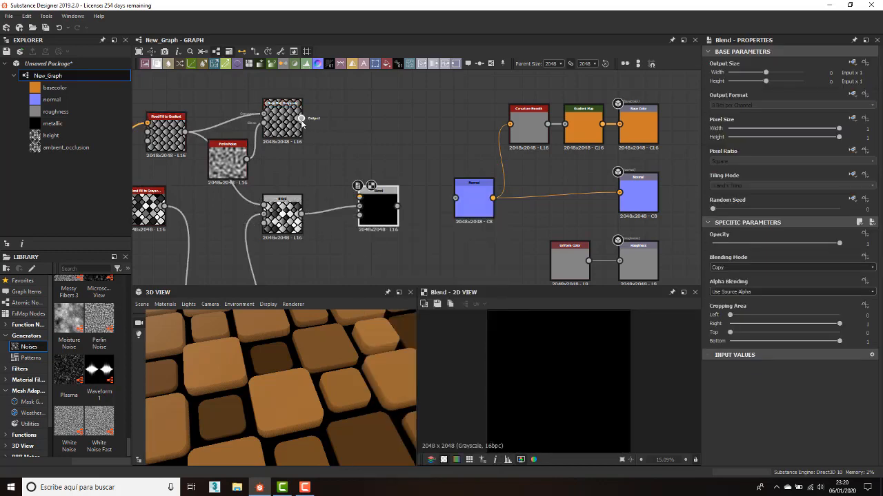
left_click_drag(301, 118, 360, 198)
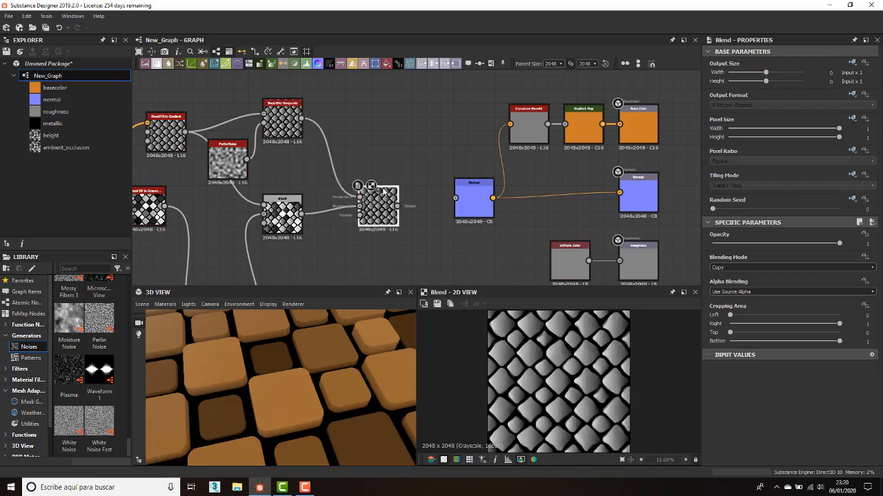
- After trying Multiply, set the new Blend node's blending mode to Overlay and its opacity to 0.85
left_click(744, 268)
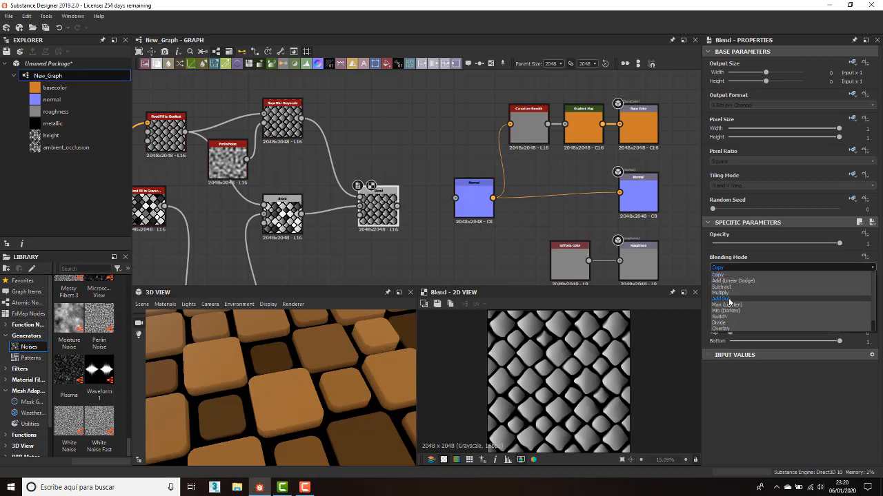
left_click(729, 294)
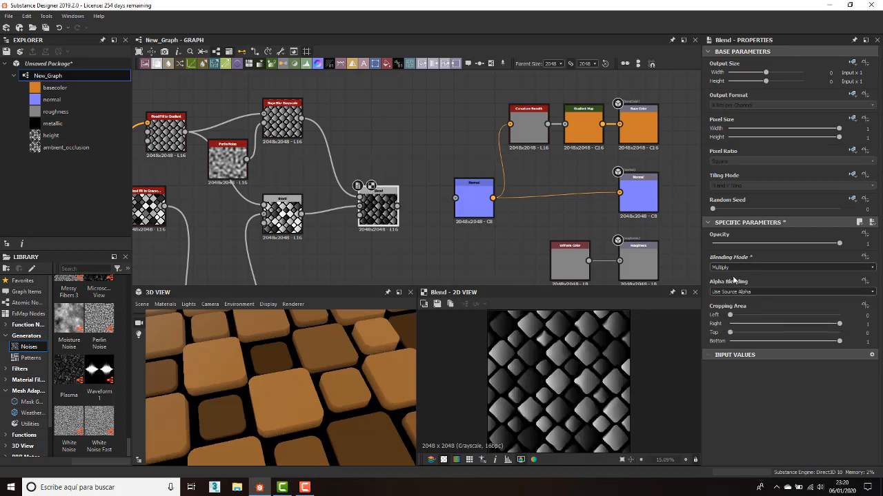
left_click(736, 269)
left_click(727, 329)
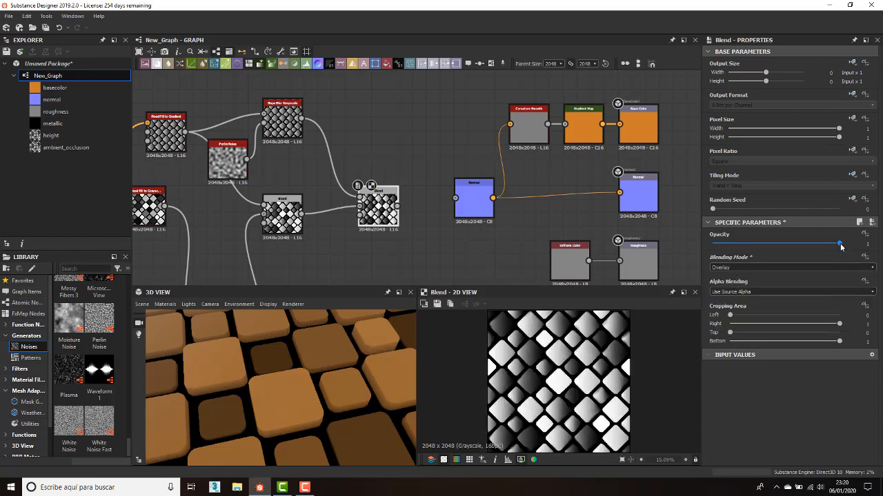
left_click_drag(839, 244, 820, 249)
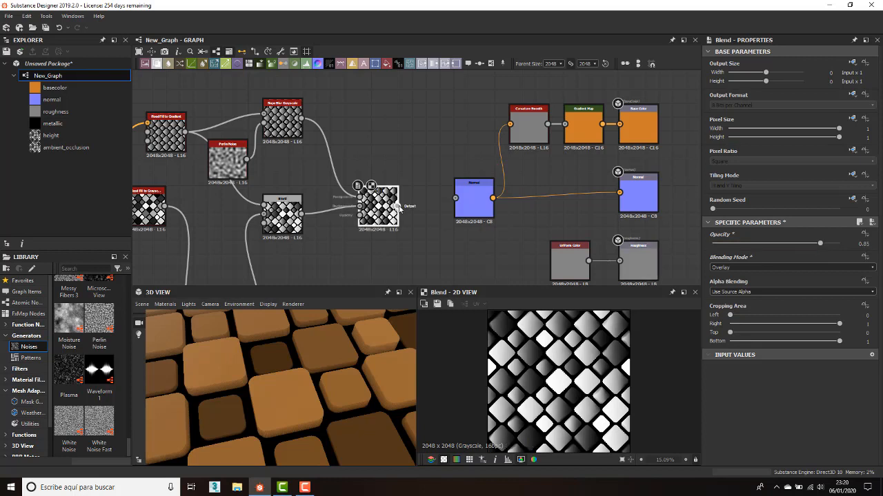
- Connect the new Blend output to the Normal filter node and inspect the tile surfaces in the 3D view
left_click_drag(398, 204, 461, 205)
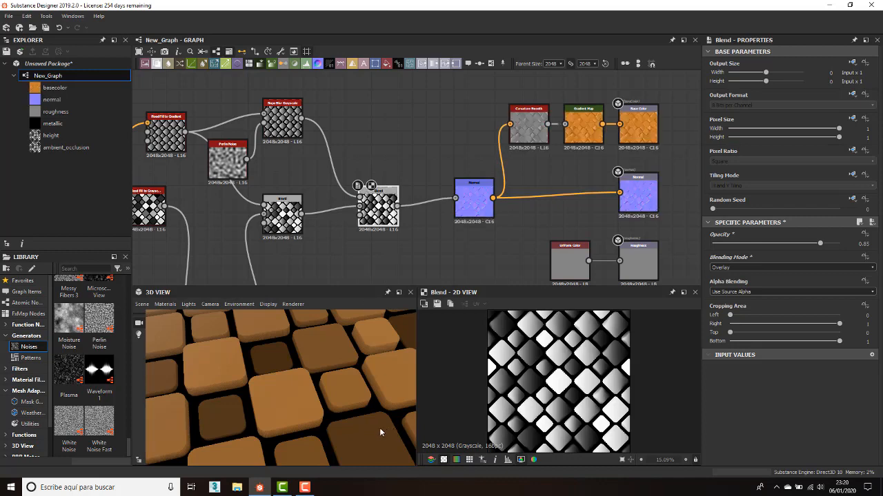
left_click_drag(254, 388, 322, 414)
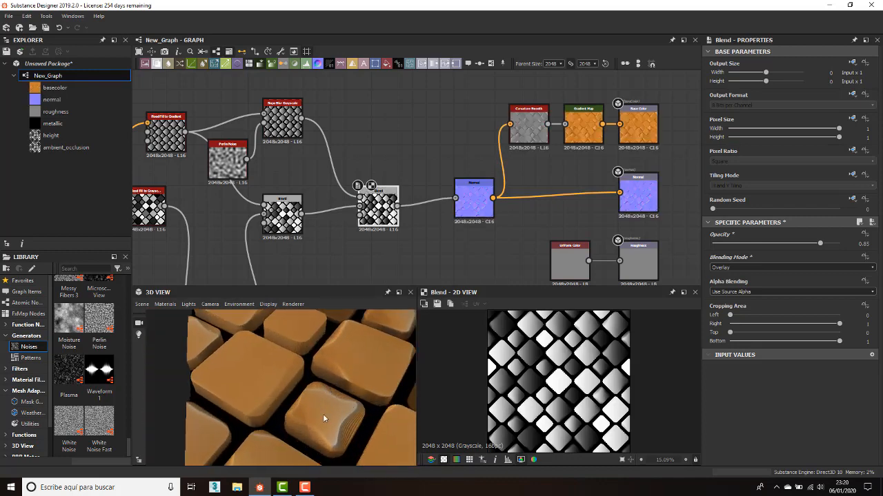
scroll(332, 386, "down", 5)
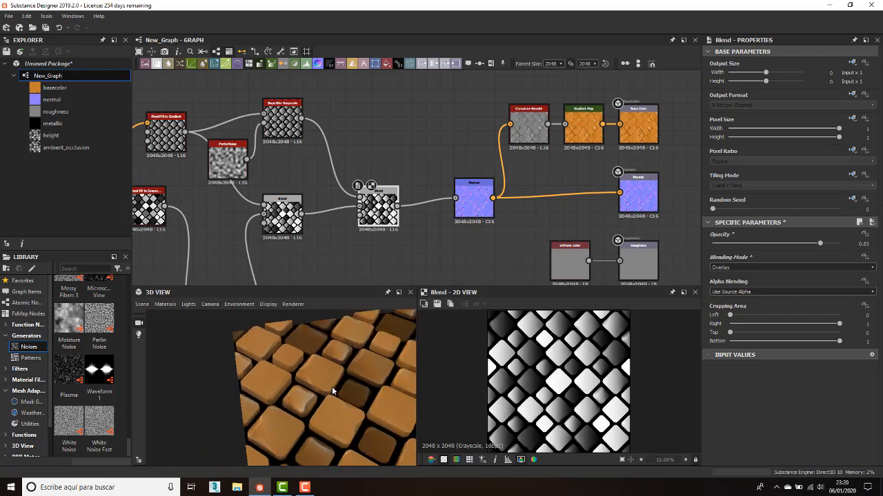
- Set the opacity of the Blend node feeding the Normal filter to 0.87 and its blending mode to Multiply
left_click_drag(375, 395, 345, 414)
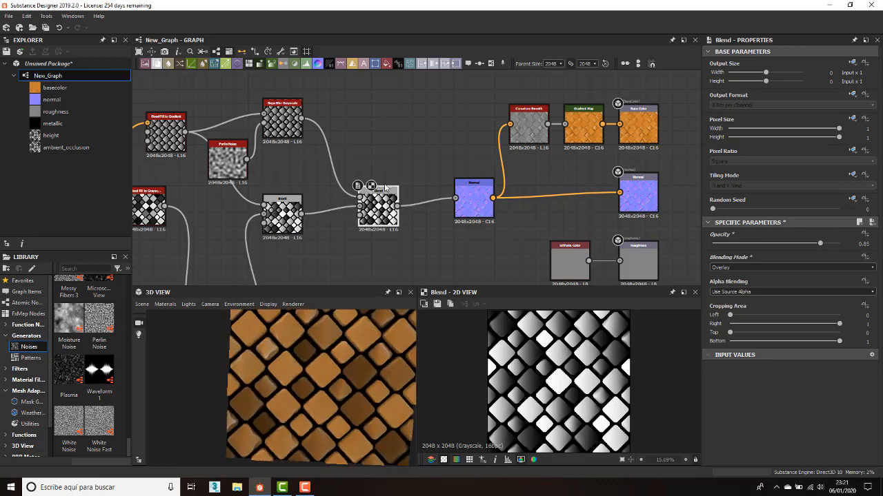
left_click_drag(819, 243, 822, 245)
left_click(759, 266)
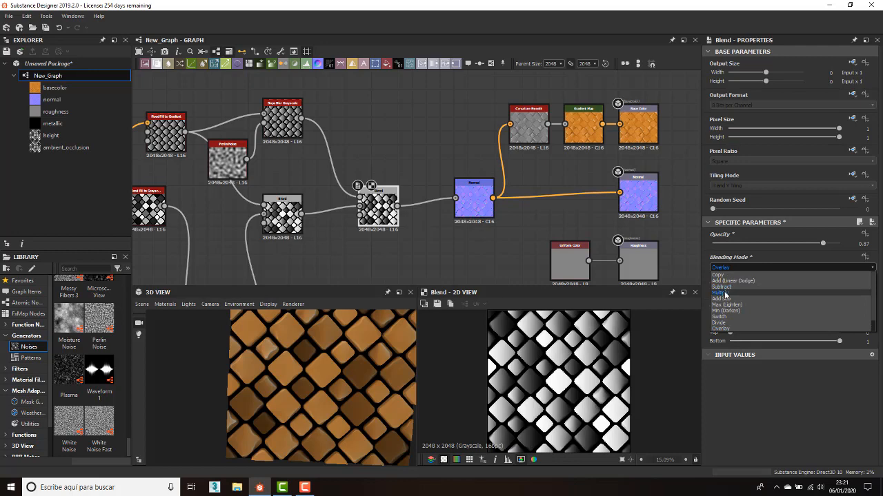
left_click(725, 293)
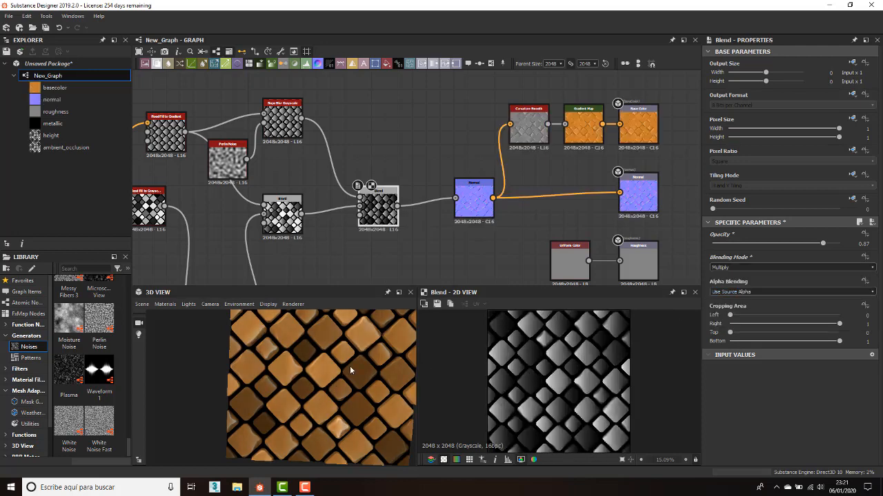
- Examine the relief and surface detail of the tiles in the 3D view from several angles and distances
mouse_move(350, 366)
left_mouse_down()
mouse_move(358, 338)
mouse_move(351, 352)
left_mouse_up()
middle_click_drag(355, 351, 320, 381)
scroll(303, 386, "down", 3)
scroll(303, 385, "up", 3)
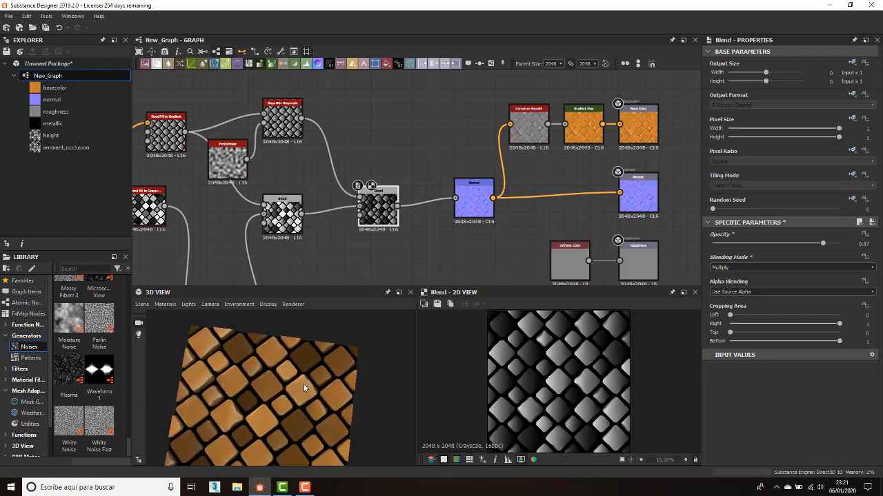
scroll(304, 384, "up", 5)
left_click_drag(355, 379, 326, 424)
scroll(300, 368, "down", 5)
scroll(315, 364, "down", 3)
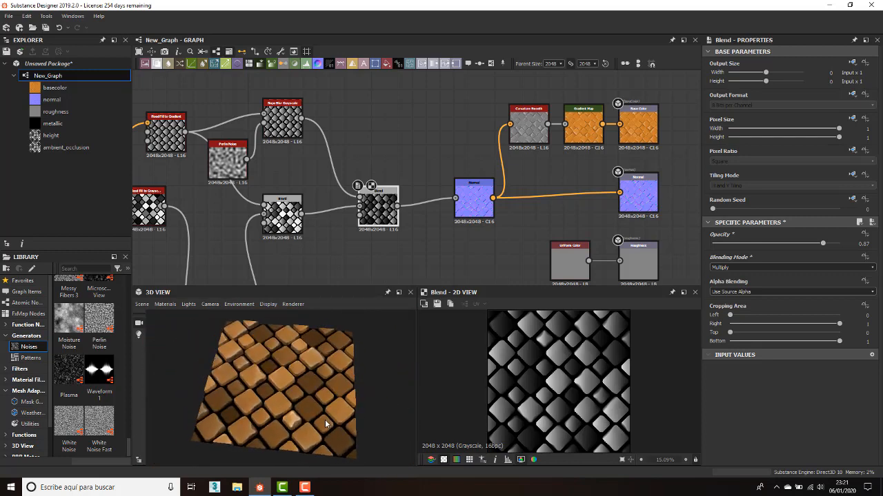
mouse_move(302, 381)
left_mouse_down()
mouse_move(323, 361)
mouse_move(311, 384)
mouse_move(331, 378)
mouse_move(325, 366)
mouse_move(331, 384)
mouse_move(310, 394)
left_mouse_up()
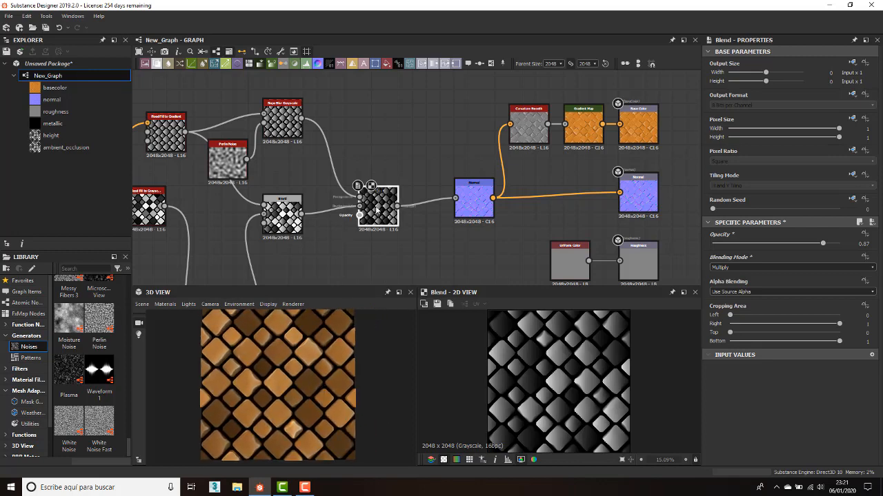
- Review the Gradient Map and Base Color nodes and the Ambient Occlusion output's input in the graph
middle_click_drag(377, 210, 362, 96)
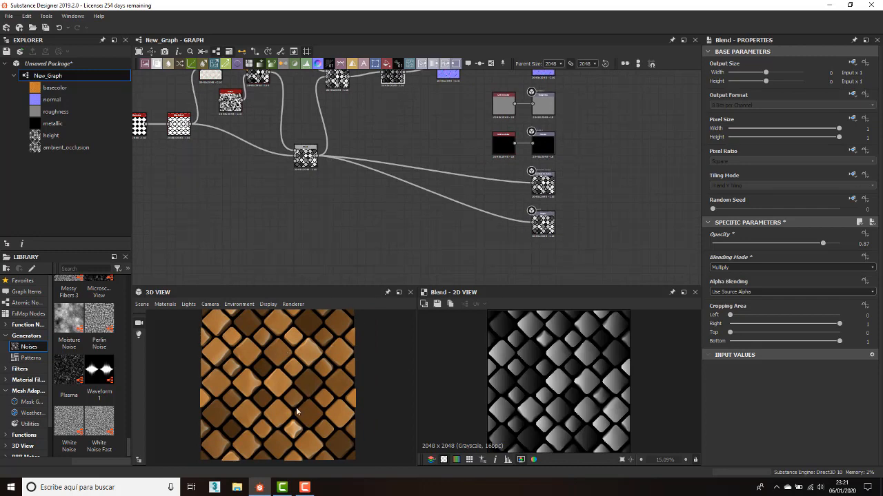
scroll(414, 110, "up", 8)
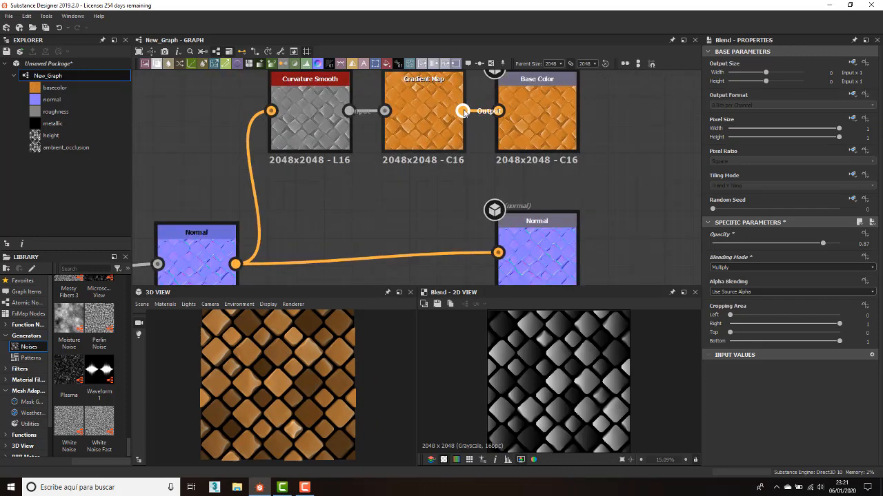
scroll(414, 110, "up", 3)
middle_click_drag(409, 150, 410, 183)
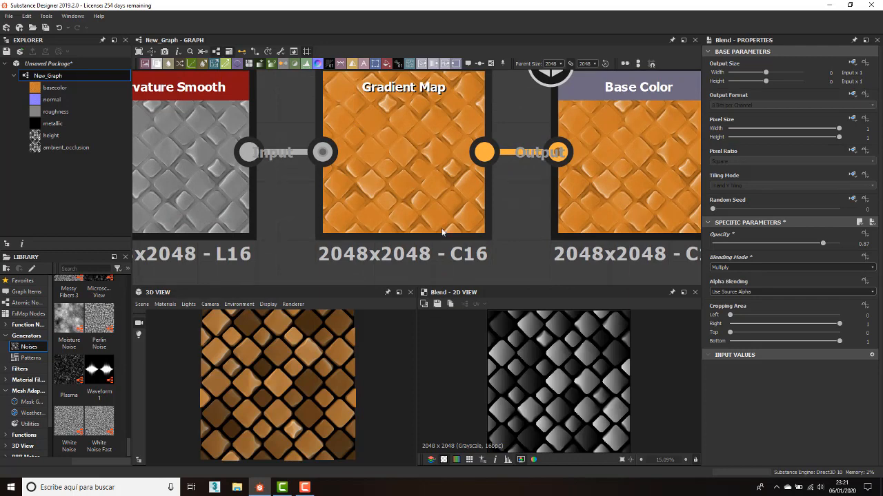
scroll(423, 174, "down", 1)
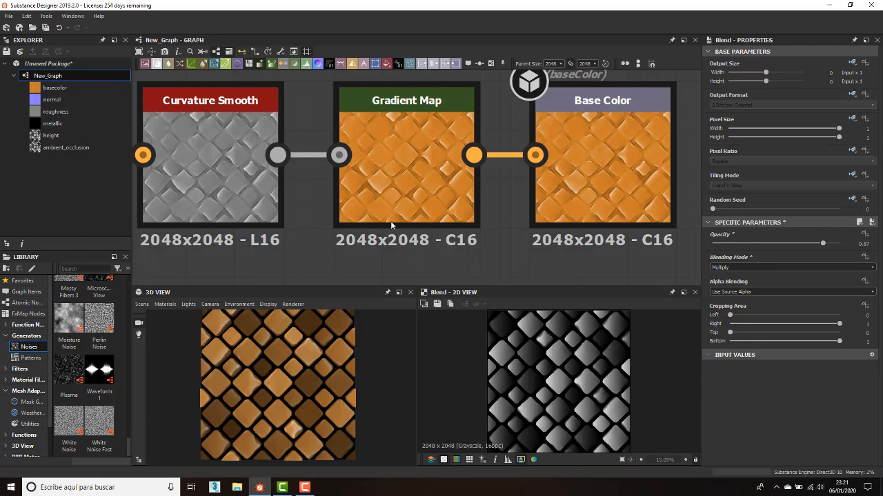
scroll(391, 225, "down", 3)
middle_click_drag(391, 225, 494, 161)
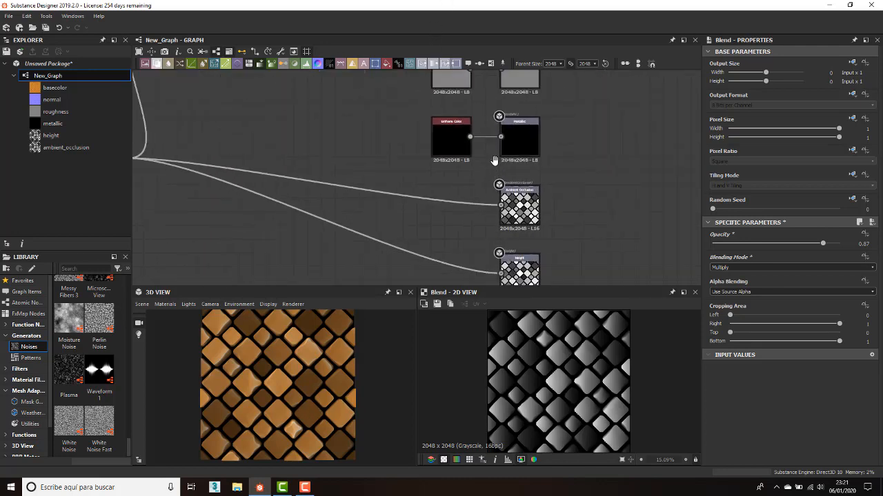
scroll(493, 202, "up", 5)
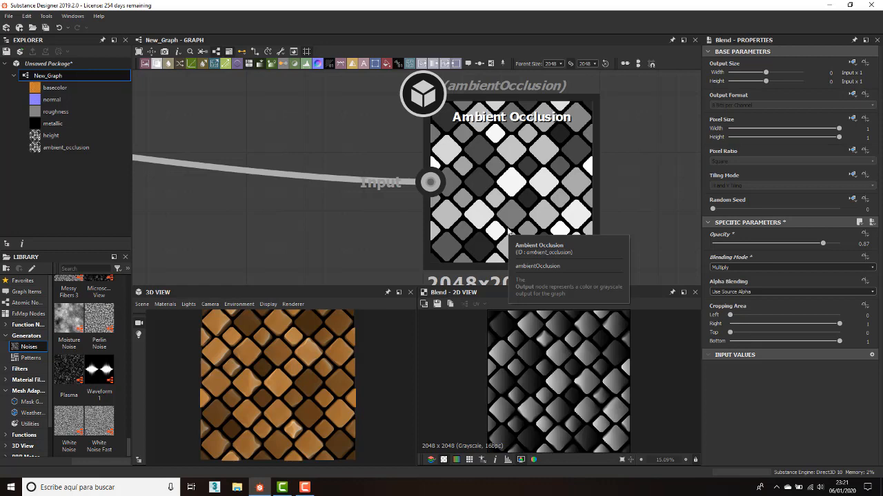
scroll(509, 231, "down", 5)
middle_click_drag(365, 147, 464, 187)
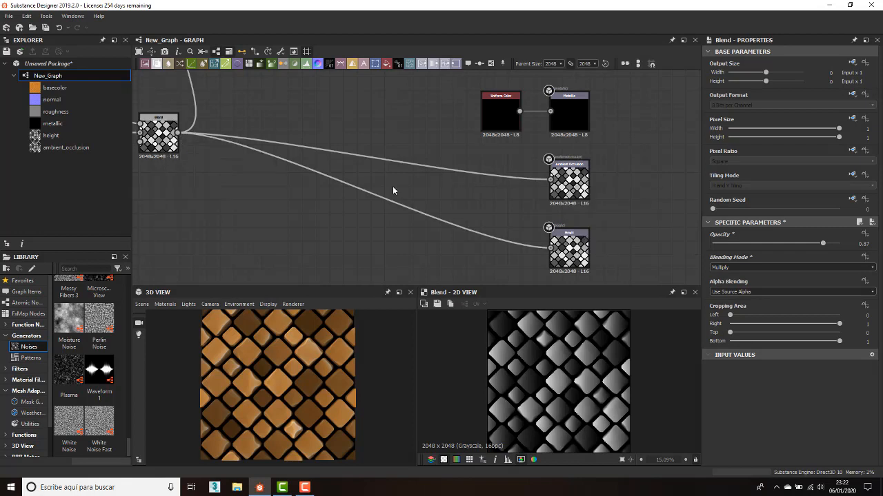
- Replace the tile Blend node's link to Ambient Occlusion with a new Blend node that takes the tile Blend as background
left_click(164, 138)
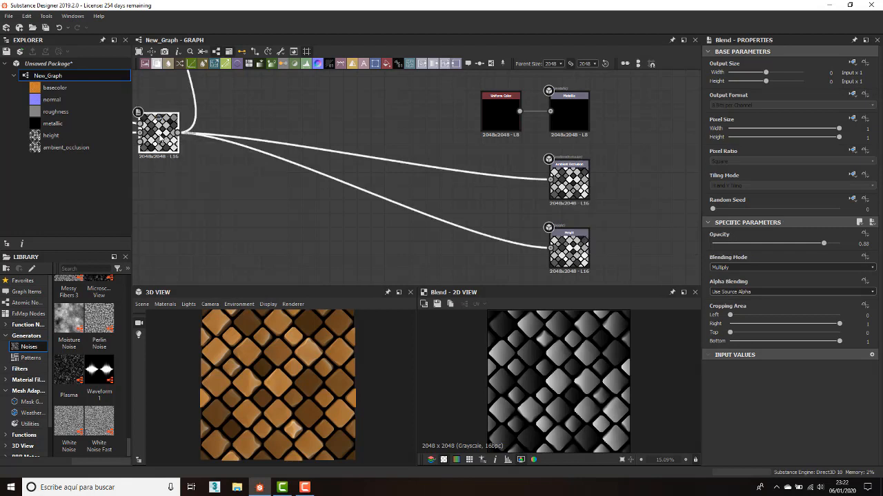
left_click(427, 170)
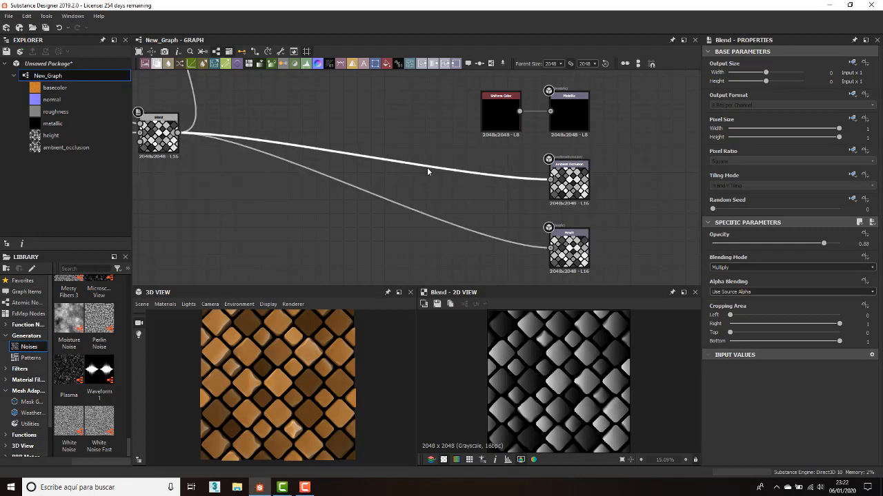
key("Delete")
left_click_drag(178, 133, 413, 175)
type("blen")
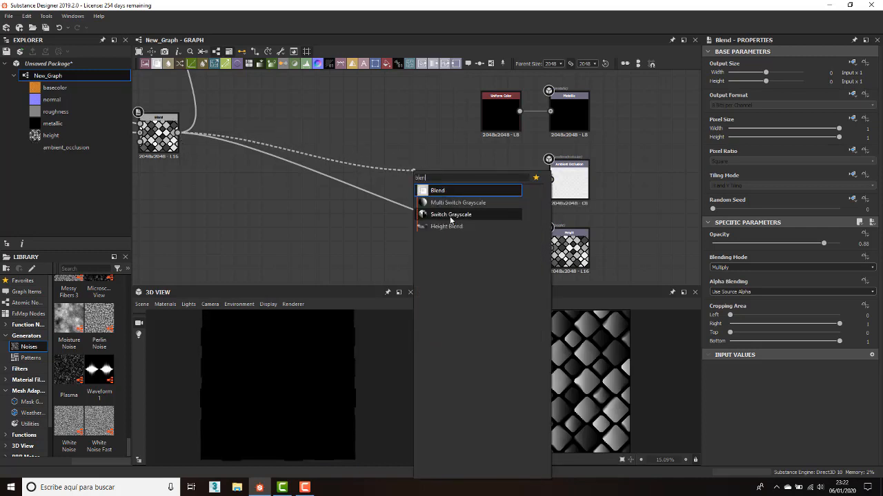
key("Return")
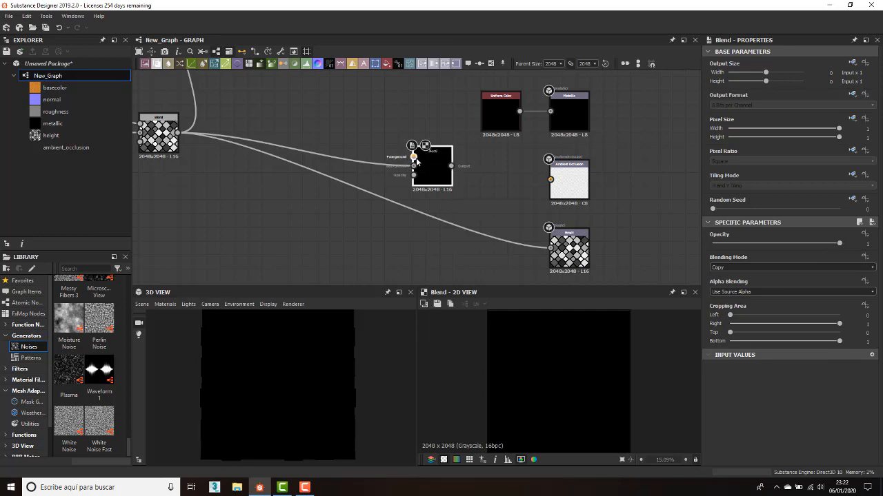
- Add a Uniform Color node connected to the foreground input of the new Blend node
middle_click_drag(330, 163, 382, 215)
middle_click_drag(295, 83, 288, 183)
scroll(340, 196, "down", 2)
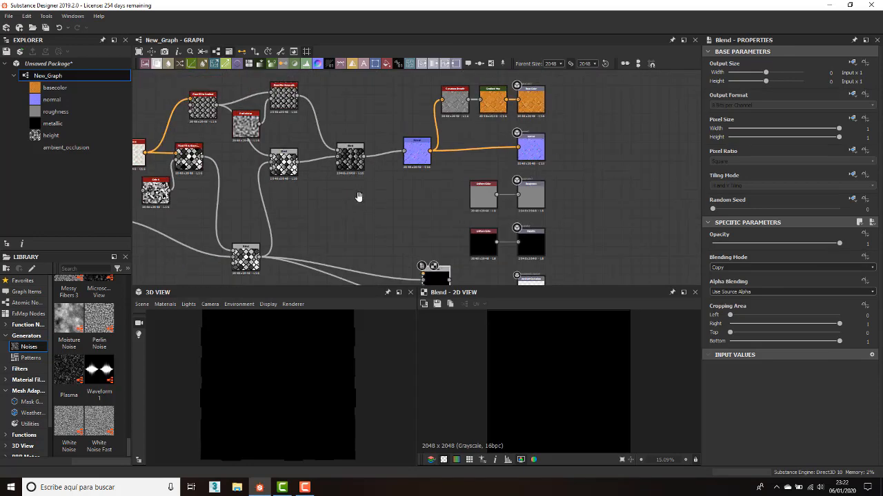
middle_click_drag(359, 198, 353, 95)
scroll(395, 158, "up", 3)
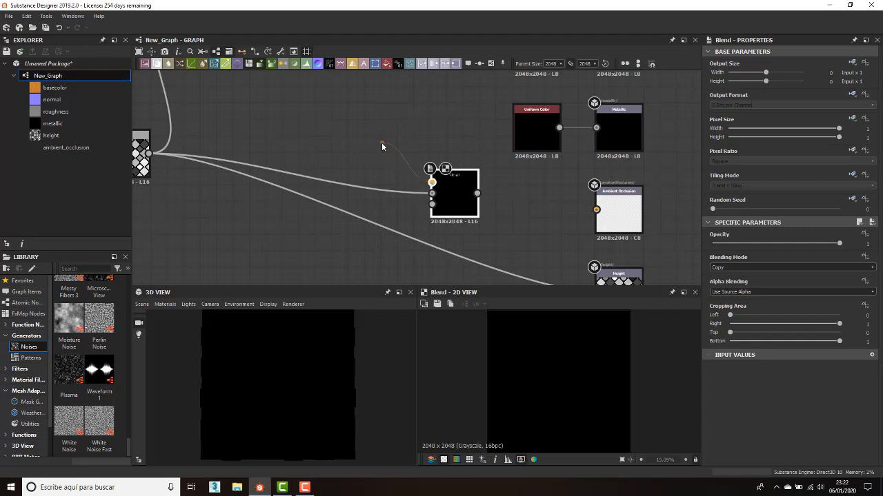
key("space")
type("uniform")
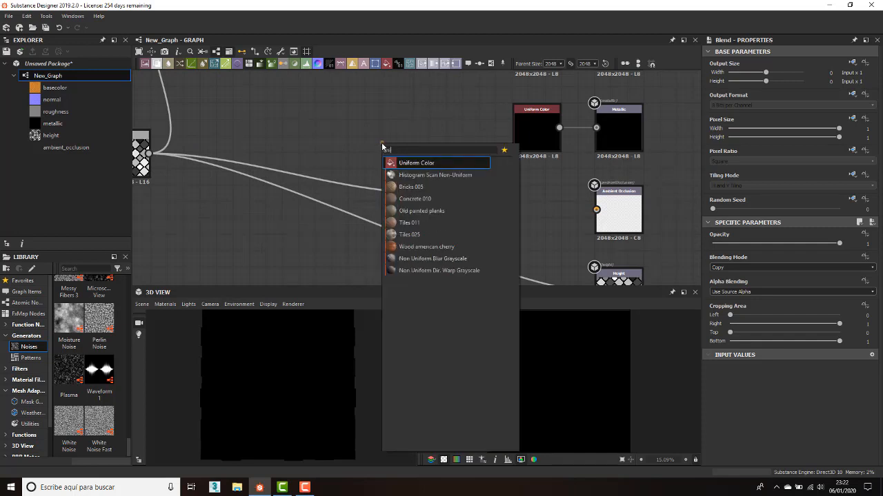
key("Return")
scroll(398, 147, "up", 2)
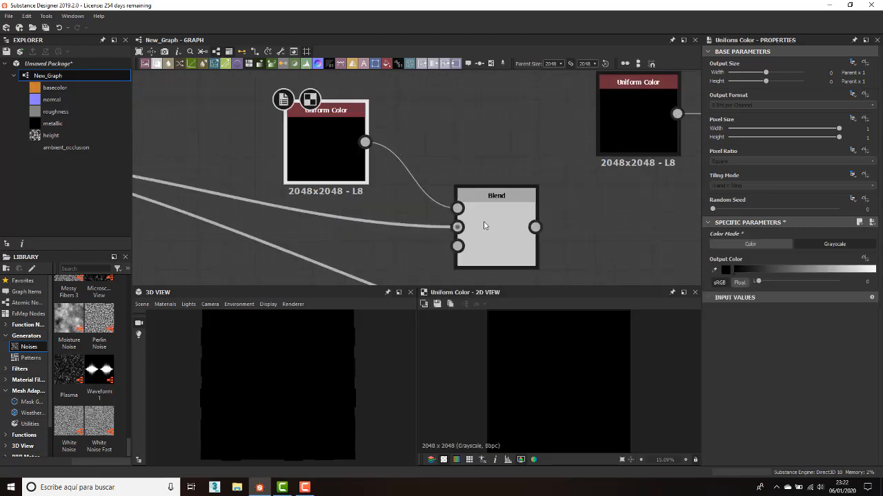
- Set the new Uniform Color node's output color to a light grey
left_click(726, 270)
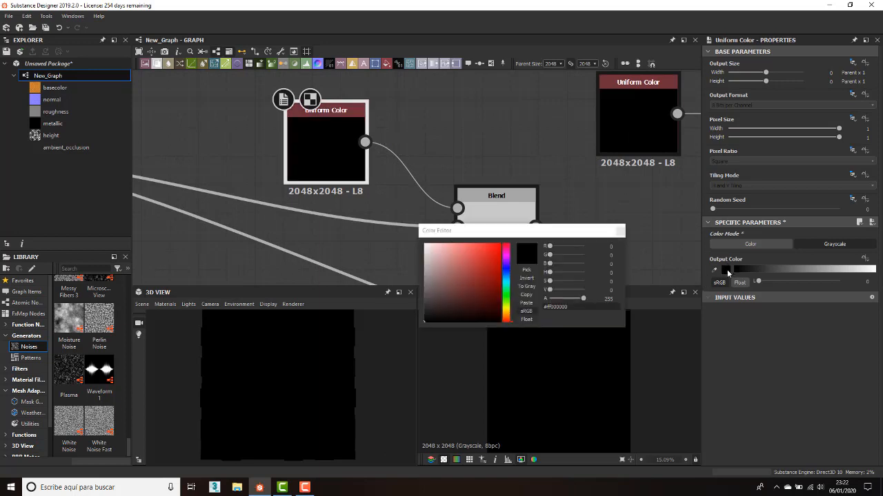
left_click(425, 262)
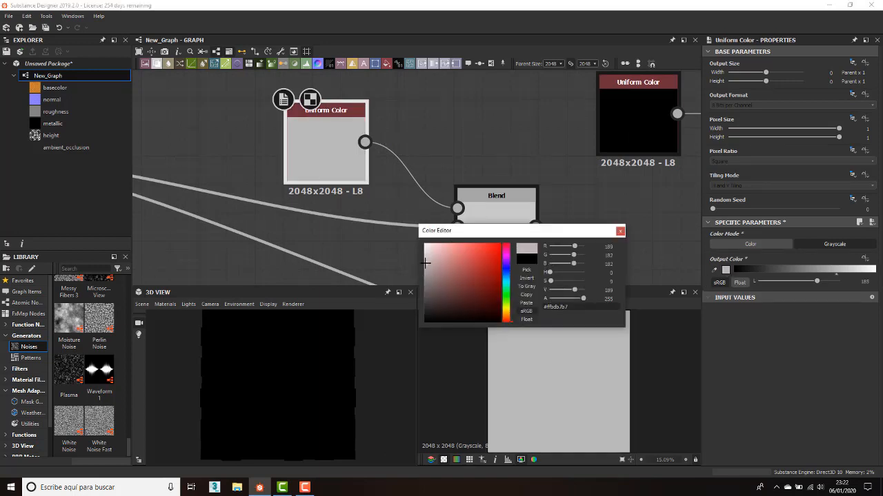
left_click(620, 231)
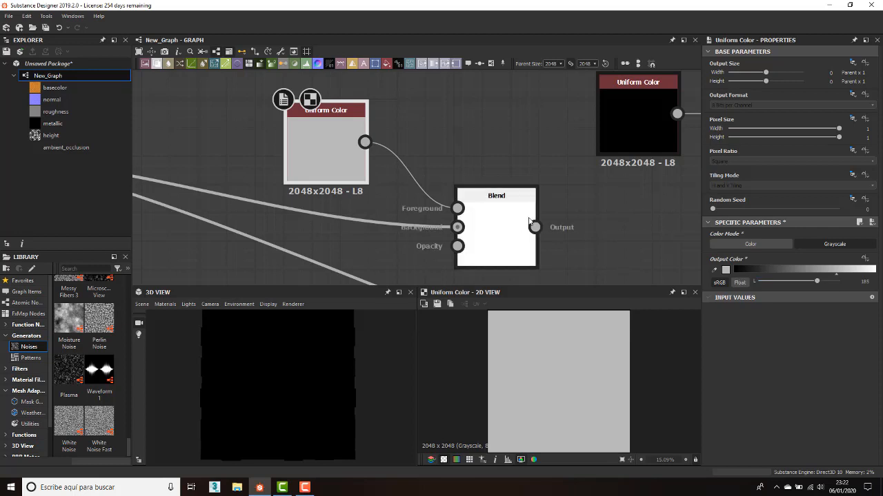
- Set the new Blend node's opacity to 0.53 and check the lightened tile pattern in the 2D view
left_click(497, 237)
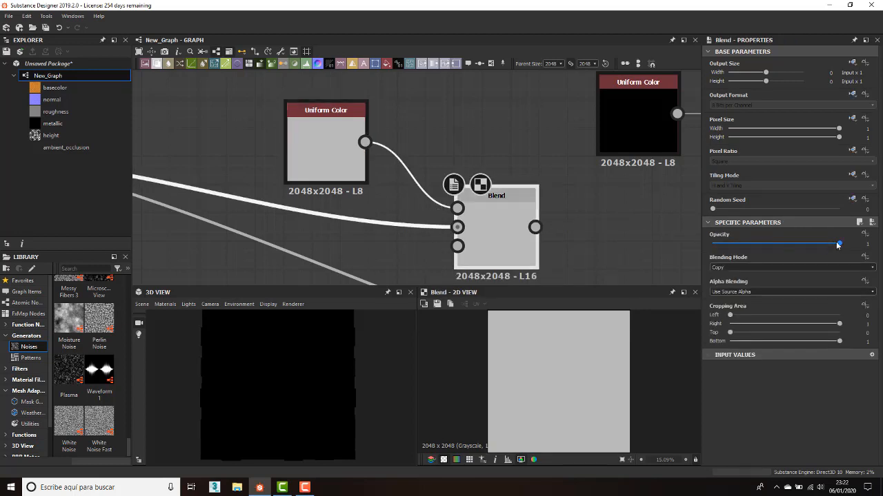
left_click_drag(837, 245, 779, 247)
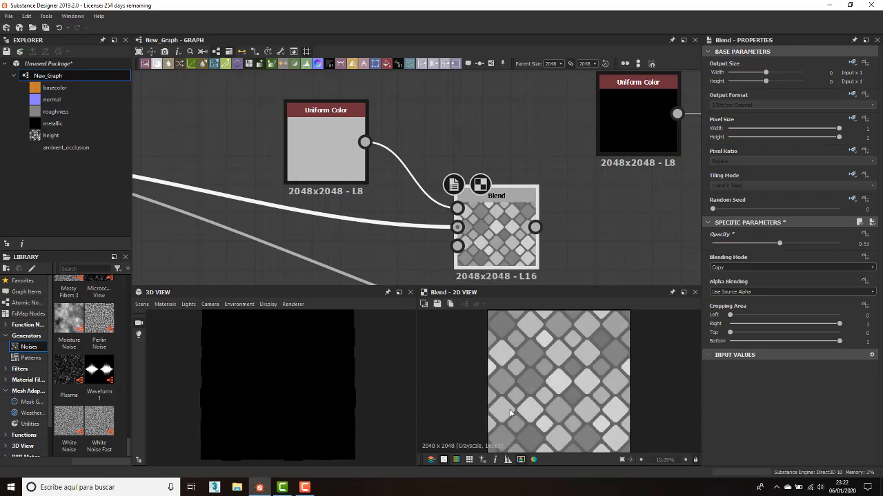
scroll(536, 411, "up", 5)
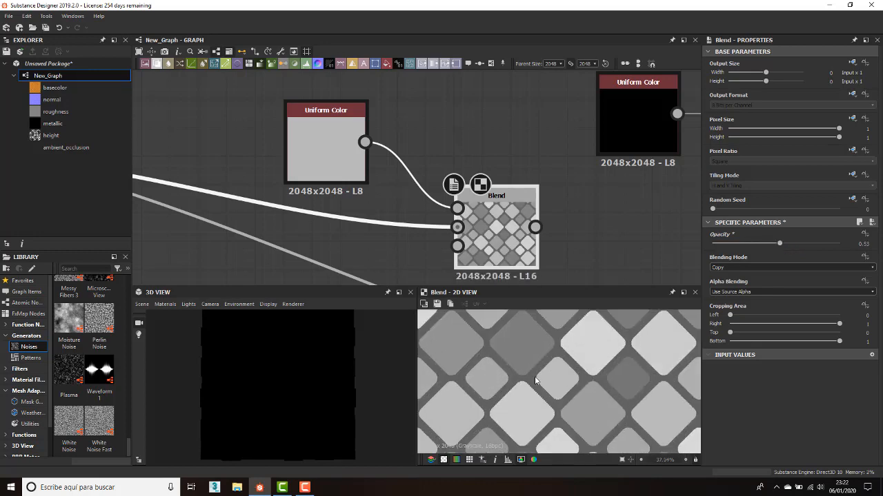
scroll(537, 381, "down", 6)
scroll(428, 187, "down", 3)
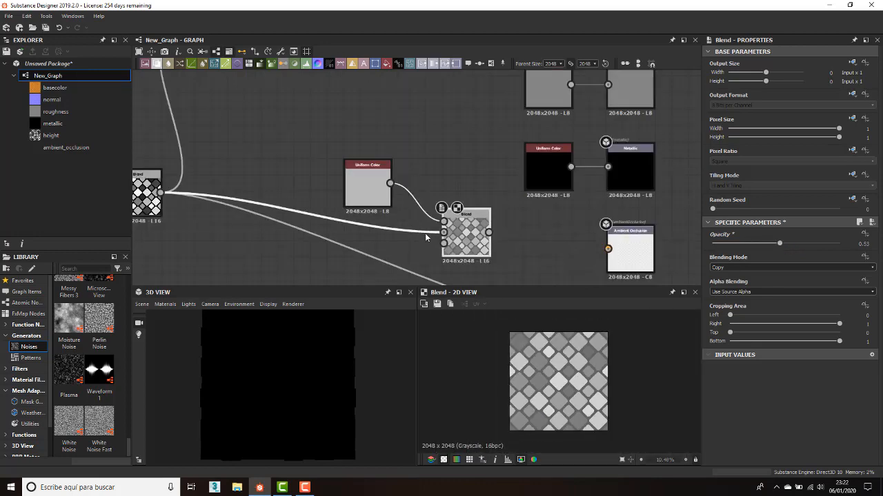
- Try the Multiply and Overlay blending modes on the new Blend node fed by the light grey Uniform Color
middle_click_drag(381, 170, 414, 198)
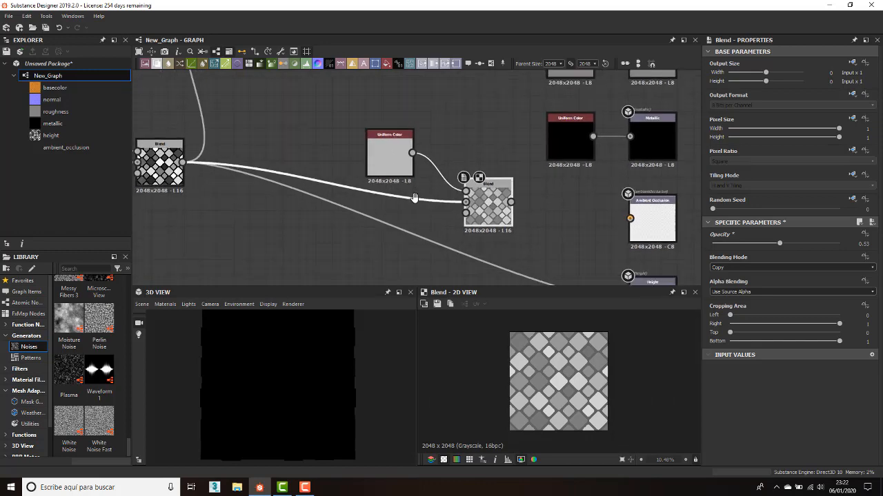
scroll(494, 234, "up", 3)
middle_click_drag(494, 235, 456, 258)
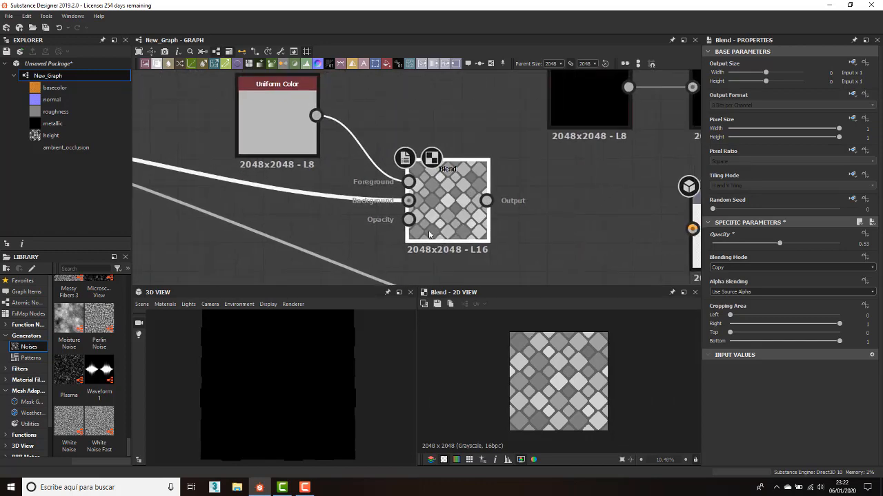
middle_click_drag(525, 252, 455, 234)
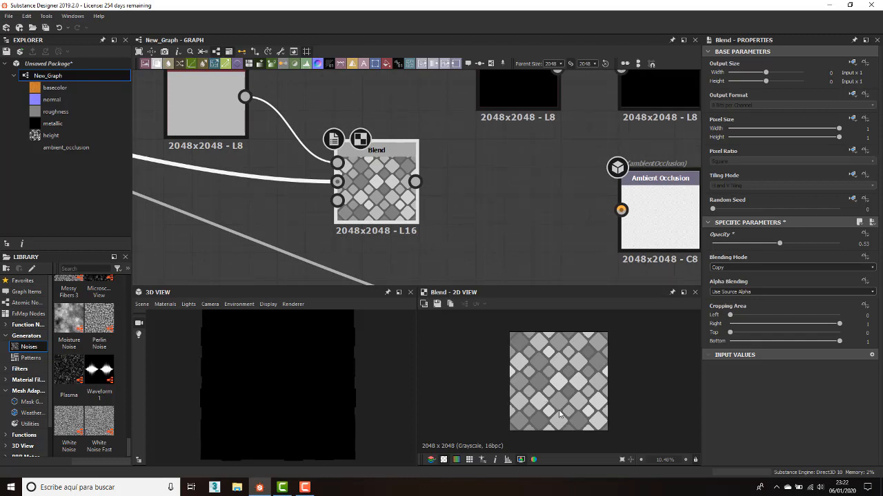
left_click(737, 270)
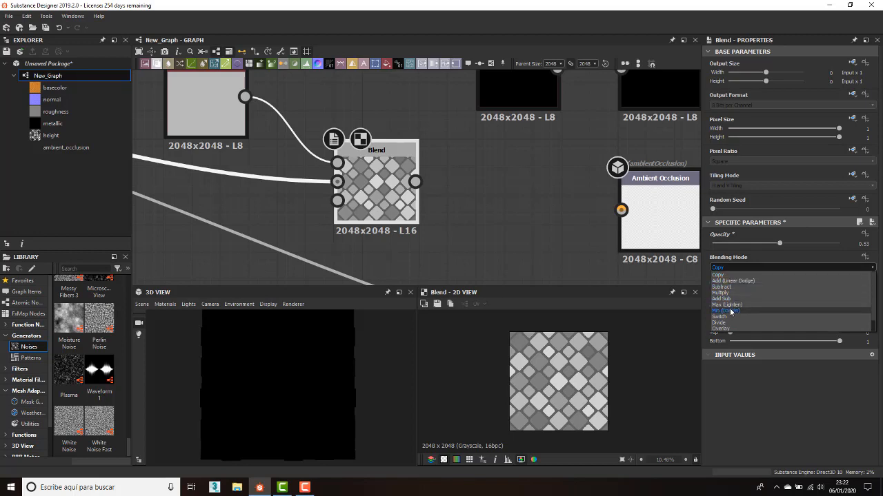
left_click(729, 294)
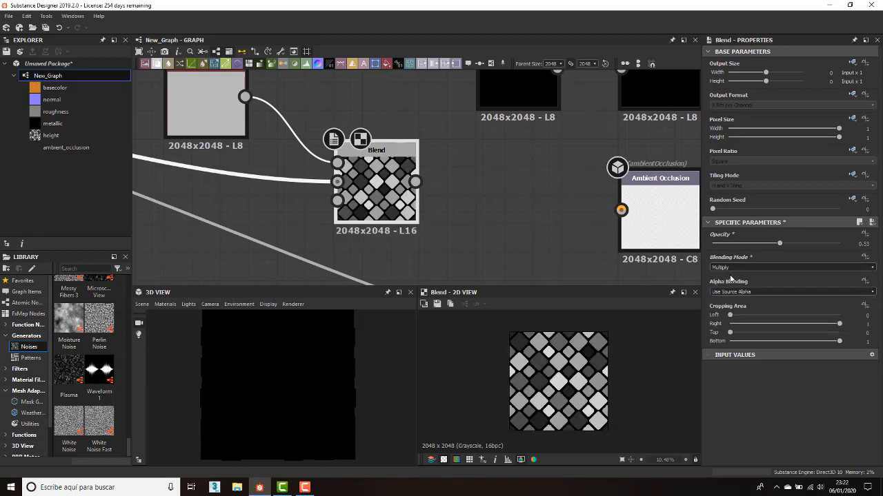
left_click(737, 269)
left_click(724, 329)
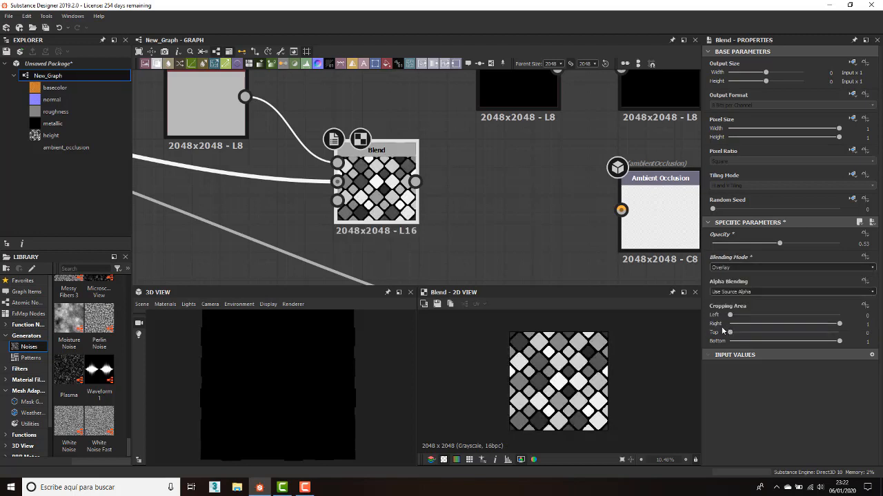
- Set the Blend node's blending mode to Max (Lighten) and connect its output to the Ambient Occlusion output node
left_click(725, 270)
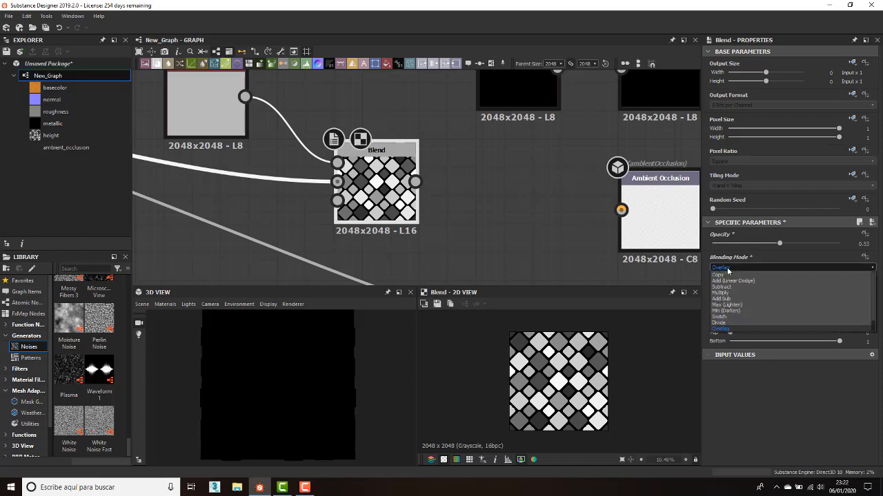
left_click(727, 305)
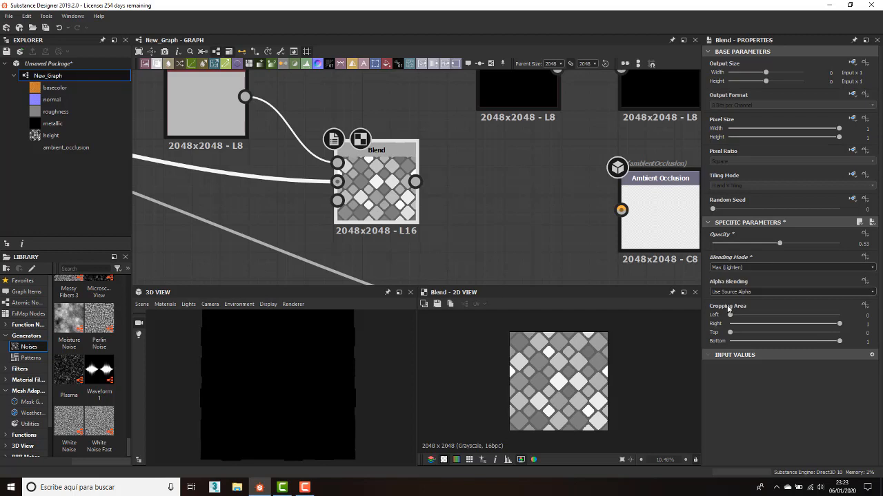
middle_click_drag(453, 194, 357, 211)
left_click_drag(320, 199, 525, 227)
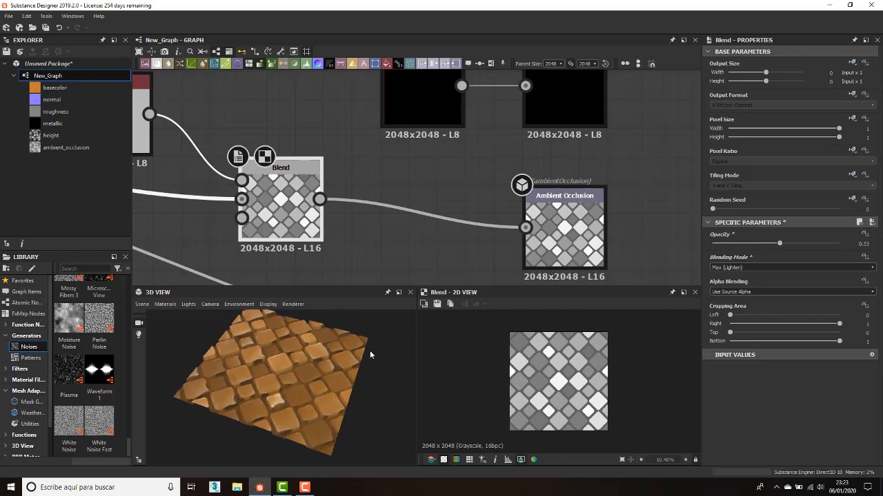
- Darken the output color of the Uniform Color node feeding the new Blend node to a grey of 73
middle_click_drag(152, 97, 217, 113)
left_click(174, 108)
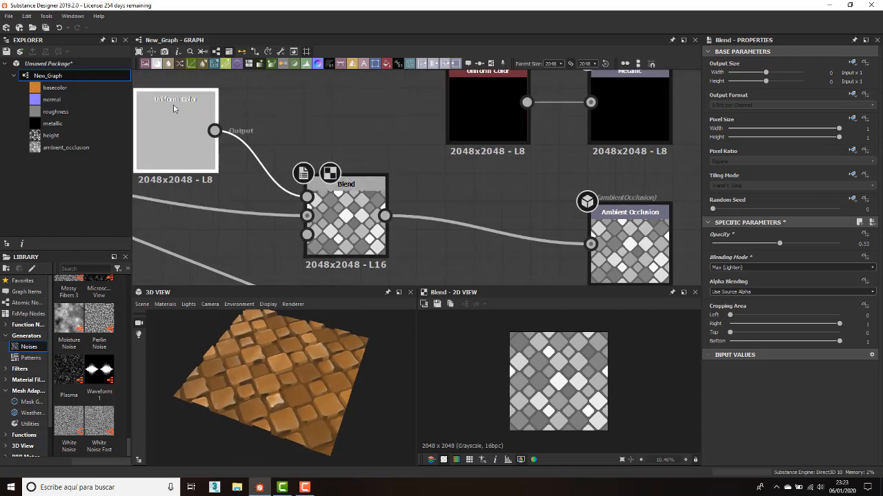
scroll(299, 383, "up", 3)
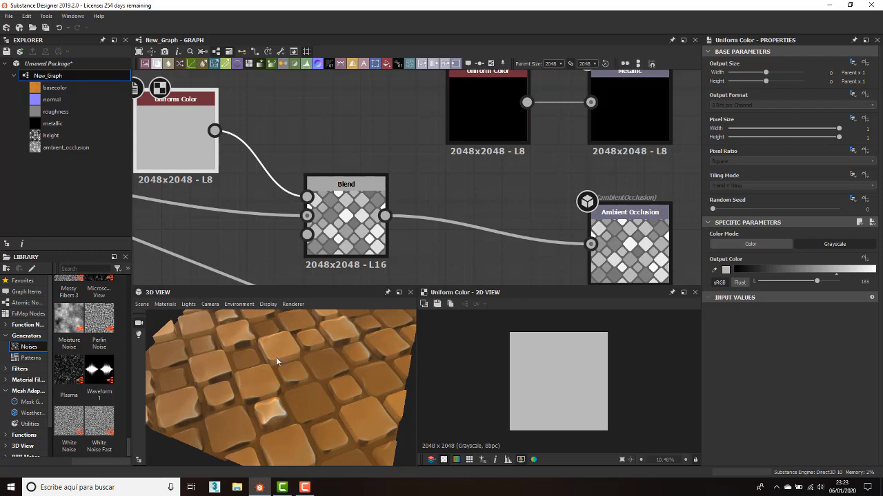
left_click(726, 270)
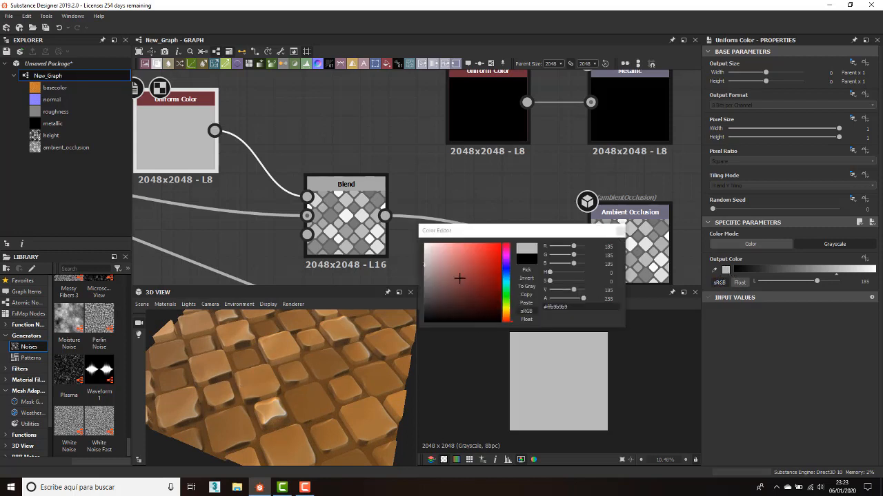
left_click(424, 296)
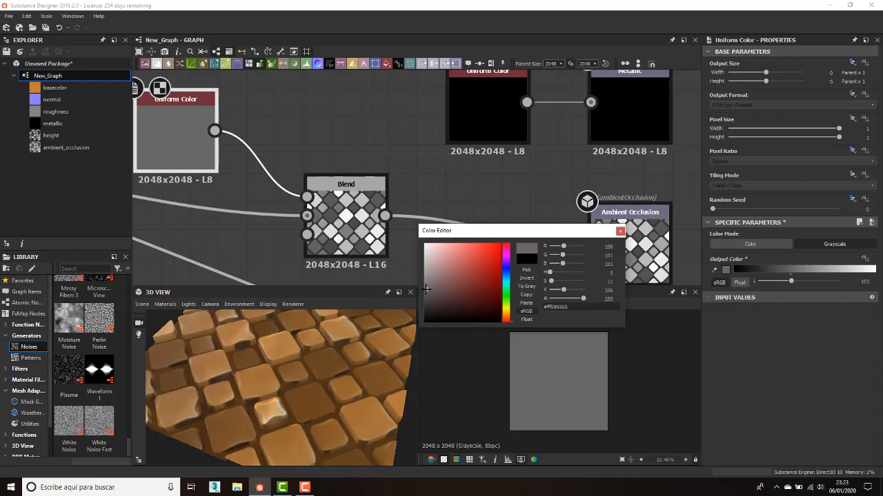
left_click(424, 300)
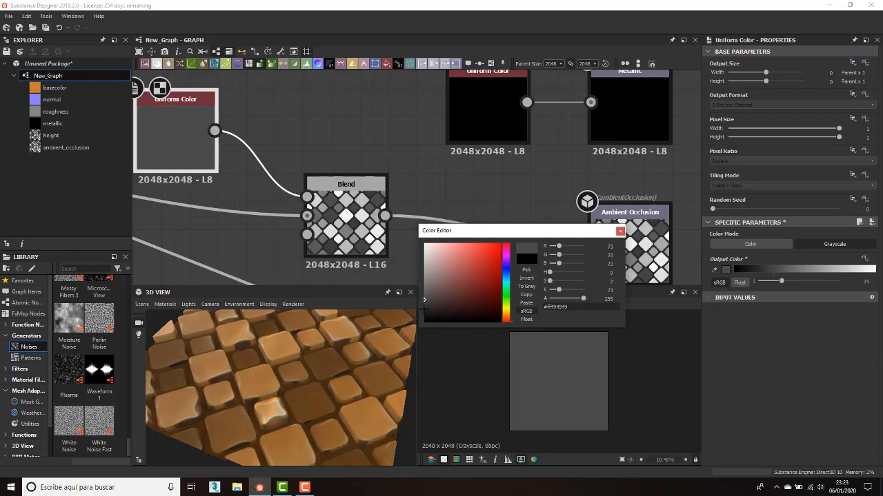
left_click(621, 232)
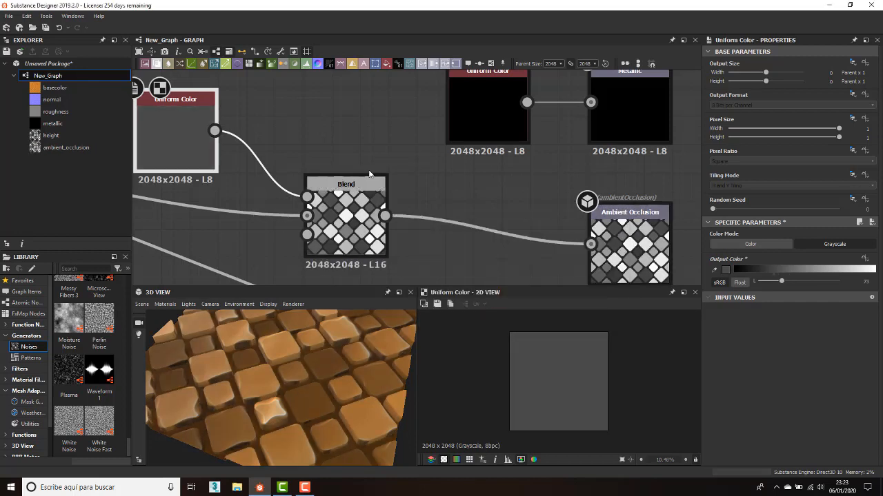
- Lower the opacity of the Blend node feeding Ambient Occlusion to 0.37 and check the tiles in the 3D view
left_click(369, 176)
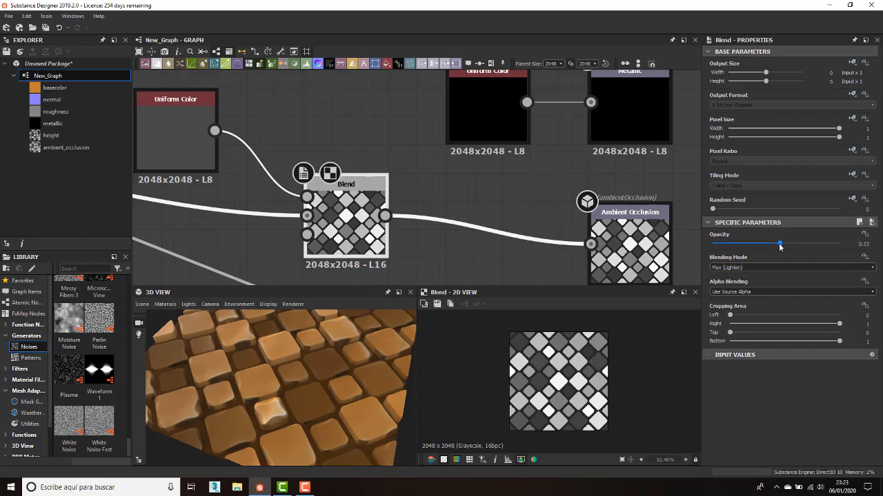
left_click_drag(779, 245, 760, 246)
scroll(403, 138, "down", 3)
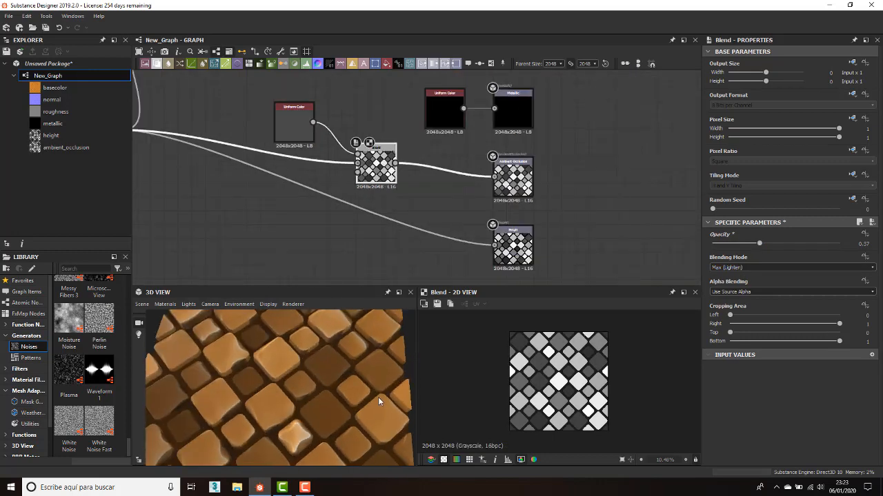
left_click_drag(379, 402, 376, 405)
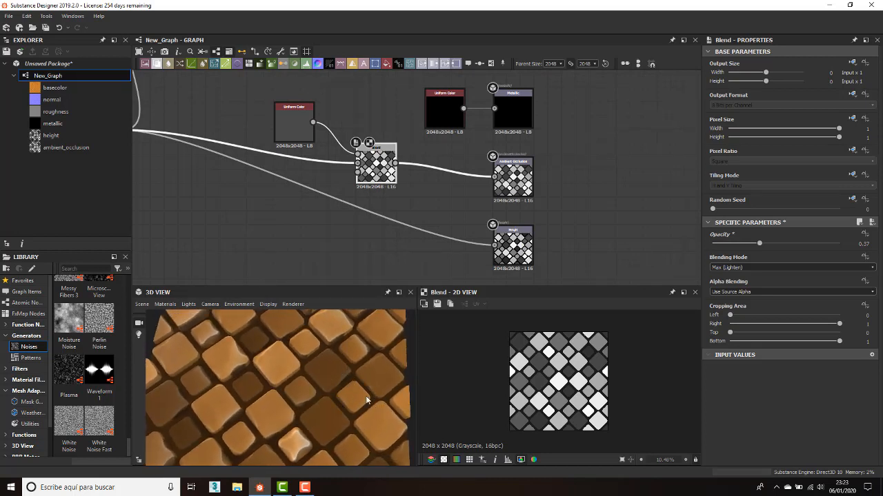
- Examine the base color and normal branches of the graph and the whole tiled surface in the 3D view
scroll(419, 184, "down", 5)
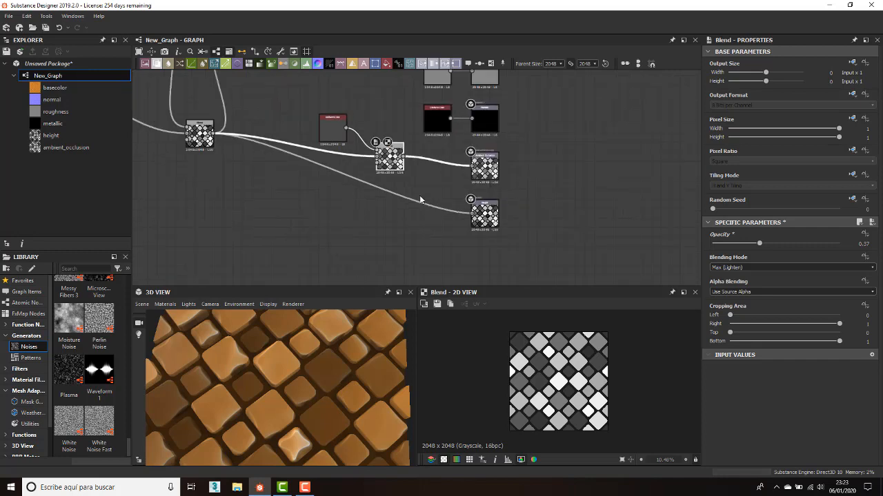
middle_click_drag(386, 117, 387, 164)
scroll(438, 136, "up", 5)
scroll(438, 136, "up", 1)
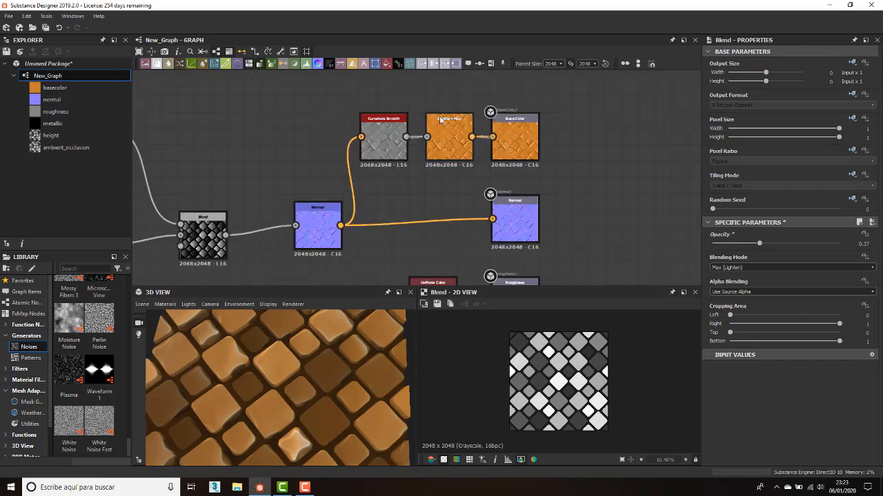
scroll(359, 286, "down", 3)
left_click_drag(345, 358, 356, 380)
middle_click_drag(356, 380, 335, 411)
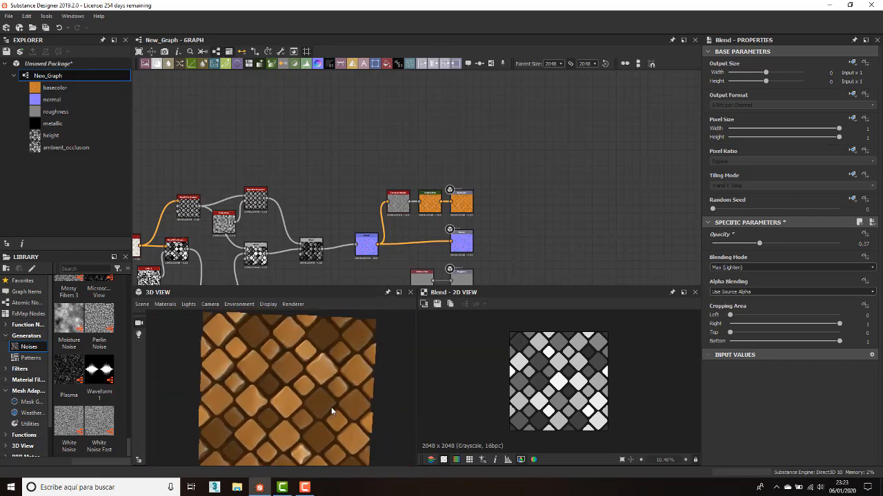
- Set the tile generator's X Amount and Y Amount to 8
middle_click_drag(363, 168, 529, 118)
scroll(451, 145, "down", 1)
middle_click_drag(353, 242, 331, 179)
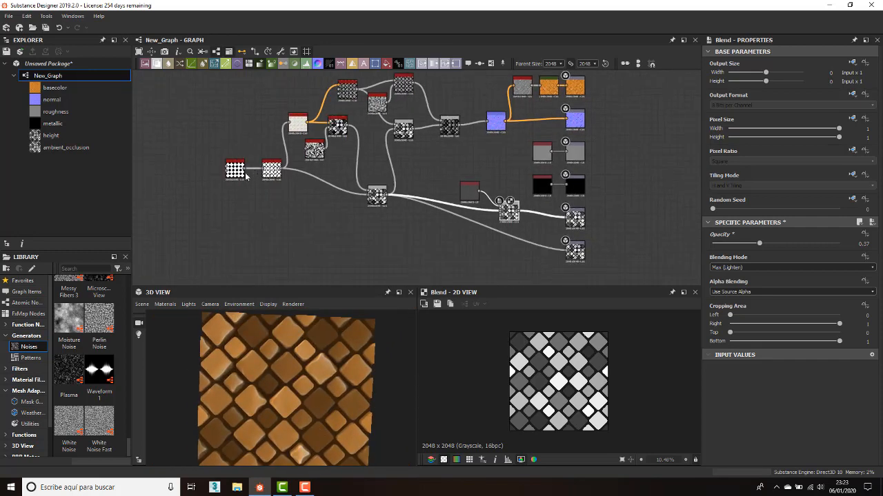
left_click(234, 169)
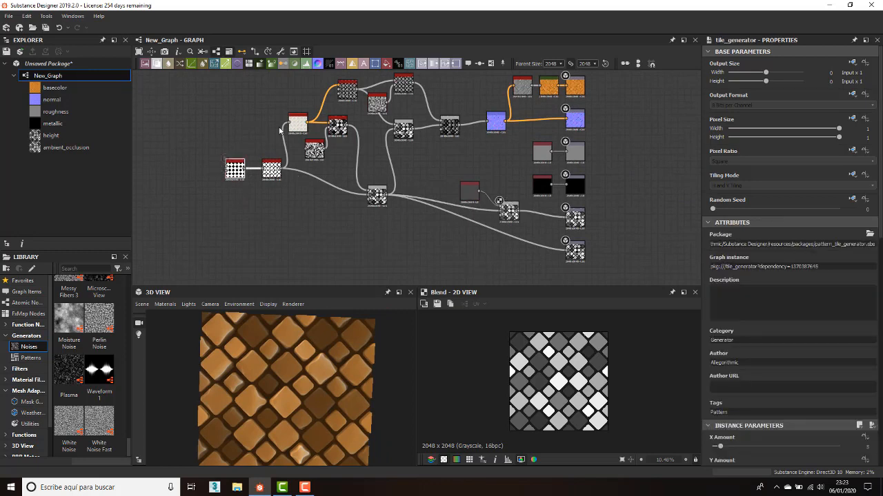
scroll(748, 411, "down", 4)
scroll(793, 450, "up", 1)
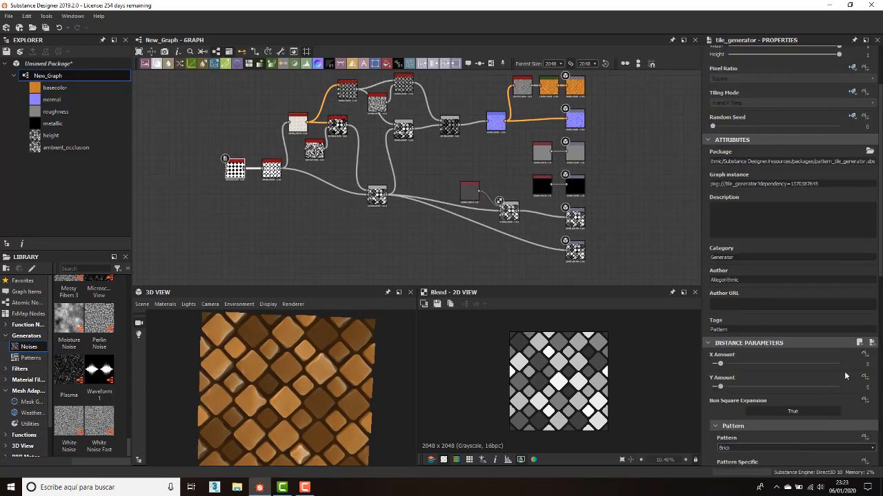
left_click(867, 364)
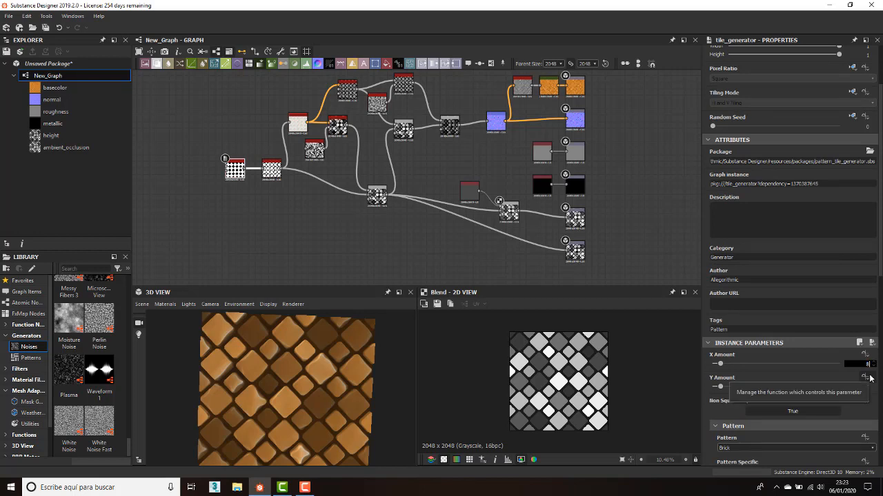
type("8")
key("Tab")
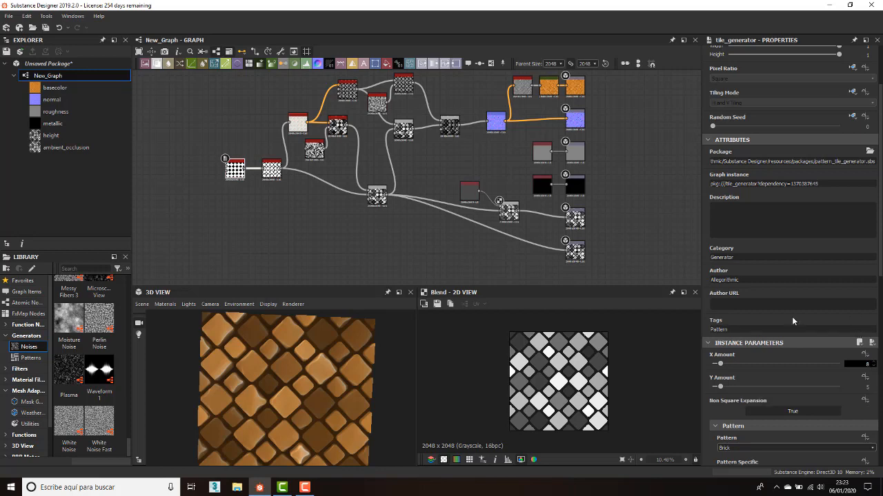
type("8")
key("Return")
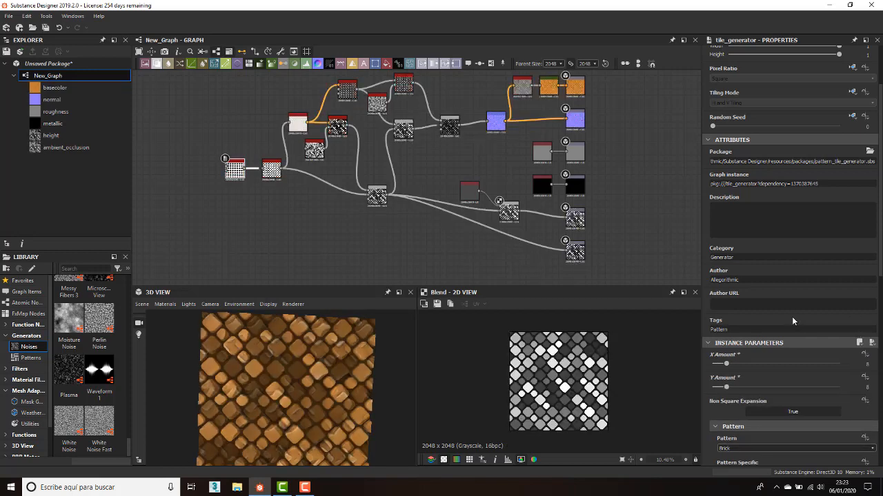
- Inspect the denser tiles in the 3D view up close and from several angles, and review the flood fill and Blend nodes
left_click_drag(388, 432, 298, 379)
scroll(297, 378, "up", 10)
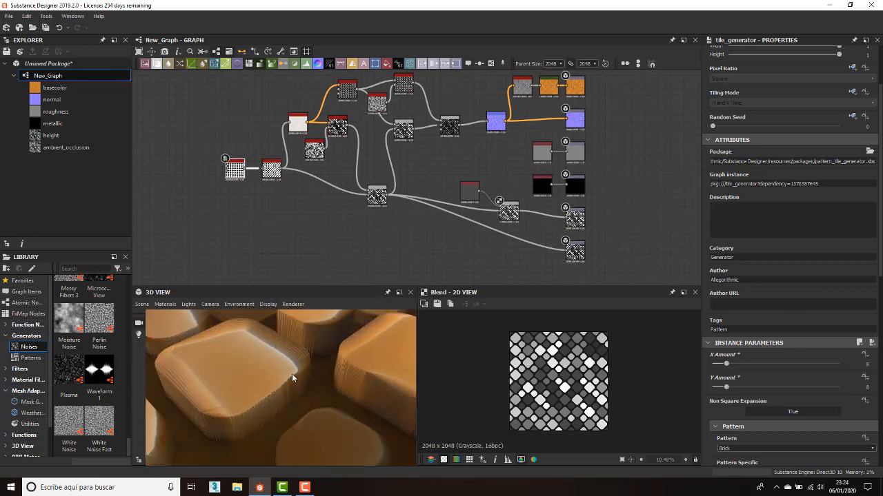
right_click_drag(292, 375, 237, 384)
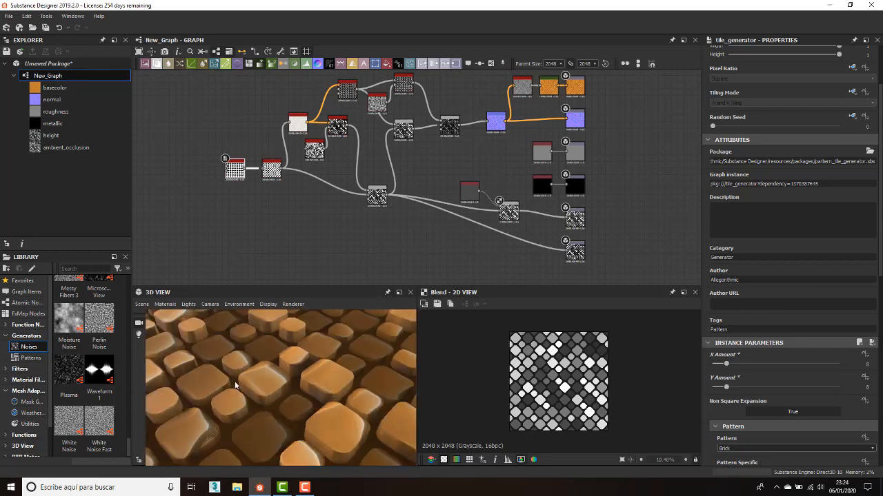
left_click_drag(236, 384, 318, 390)
left_click_drag(250, 402, 249, 463)
scroll(314, 398, "down", 5)
scroll(350, 254, "up", 2)
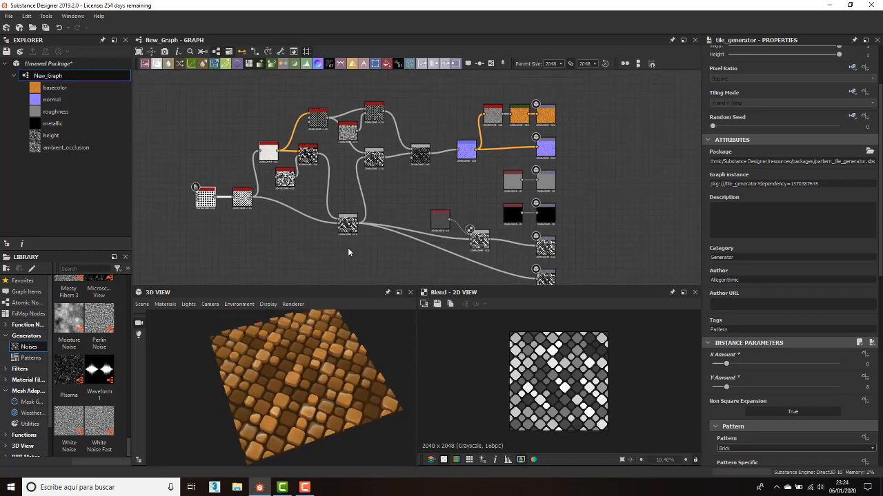
scroll(370, 113, "up", 2)
scroll(370, 113, "up", 4)
scroll(253, 159, "down", 3)
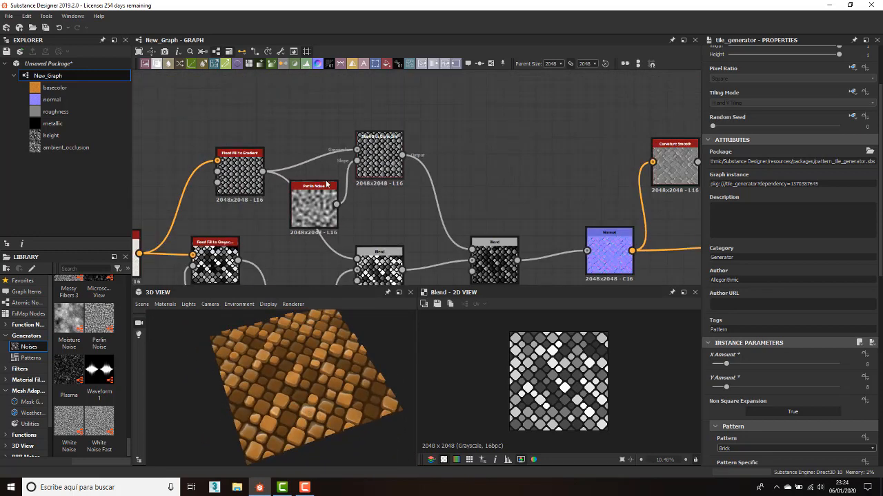
middle_click_drag(375, 191, 373, 109)
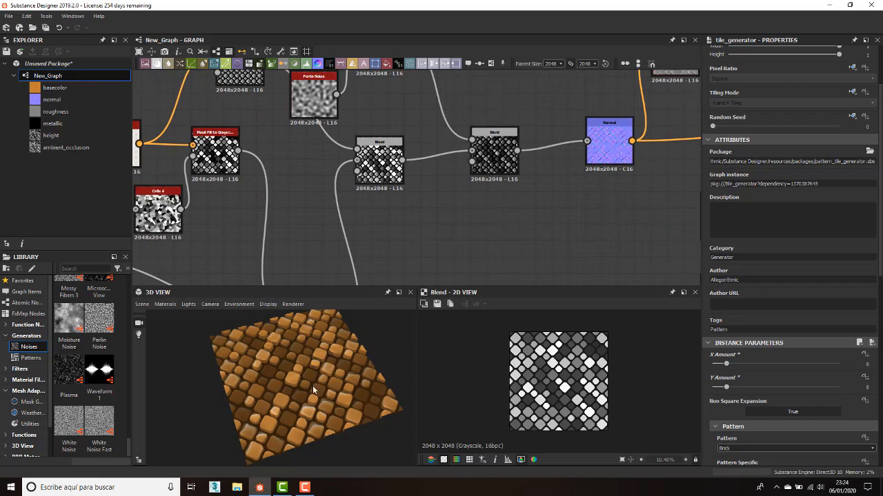
left_click_drag(312, 386, 338, 380)
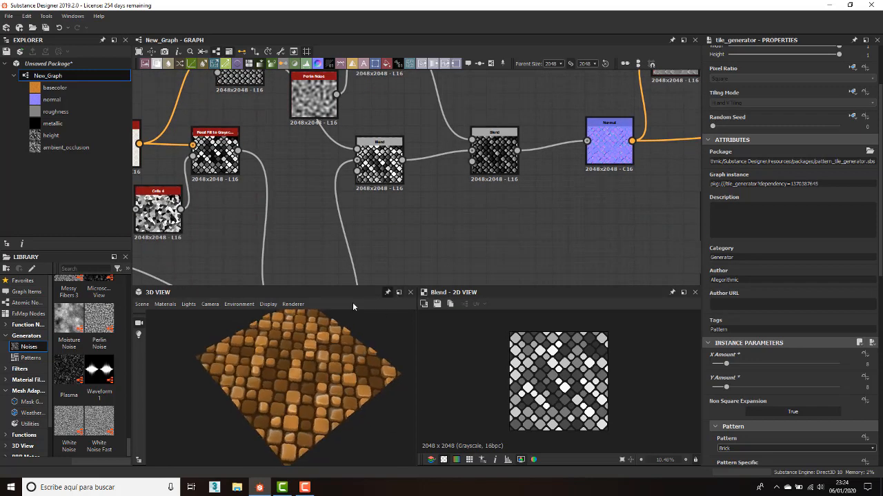
- Undock the 3D view and enlarge it so the whole tiled plane is shown
left_click(398, 293)
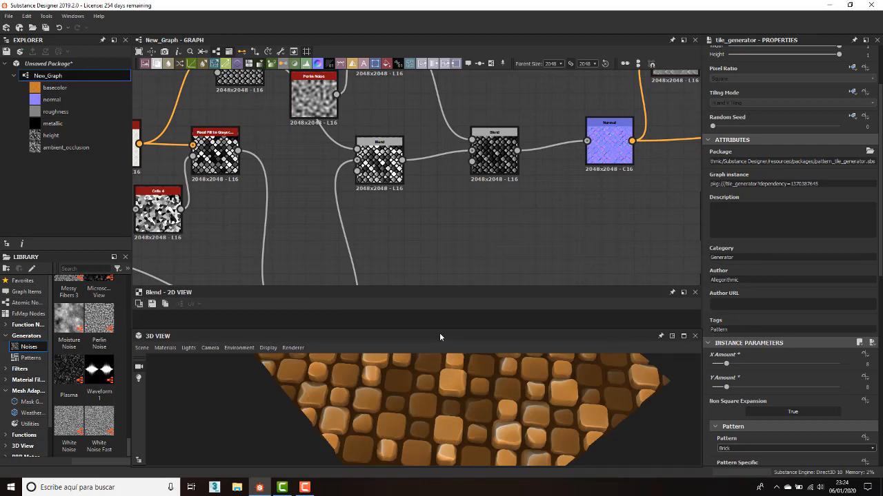
left_click_drag(439, 335, 498, 322)
middle_click_drag(498, 322, 509, 350)
- Set the tile generator's X Amount and Y Amount to 4 and check the larger tiles in the 3D view
double_click(867, 364)
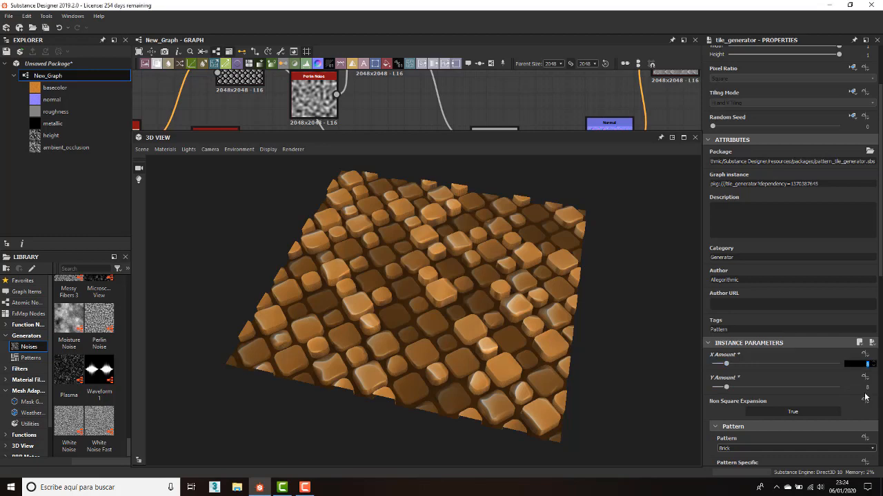
key("Tab")
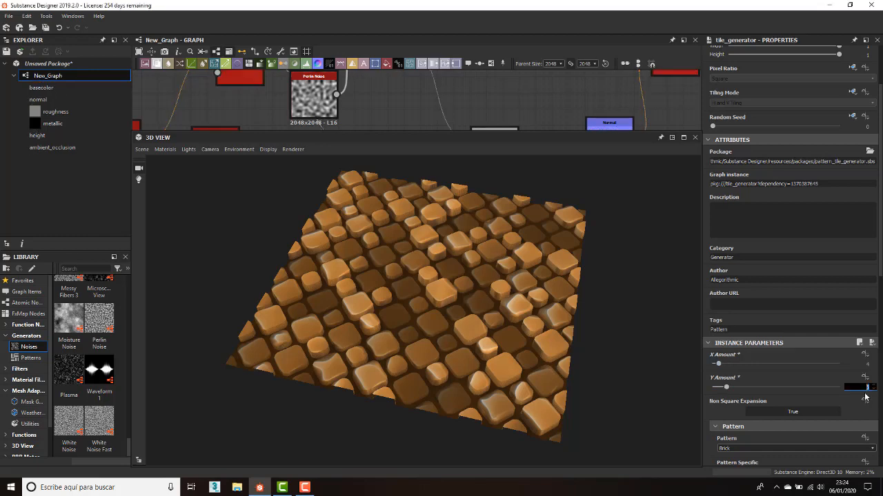
type("4")
key("Return")
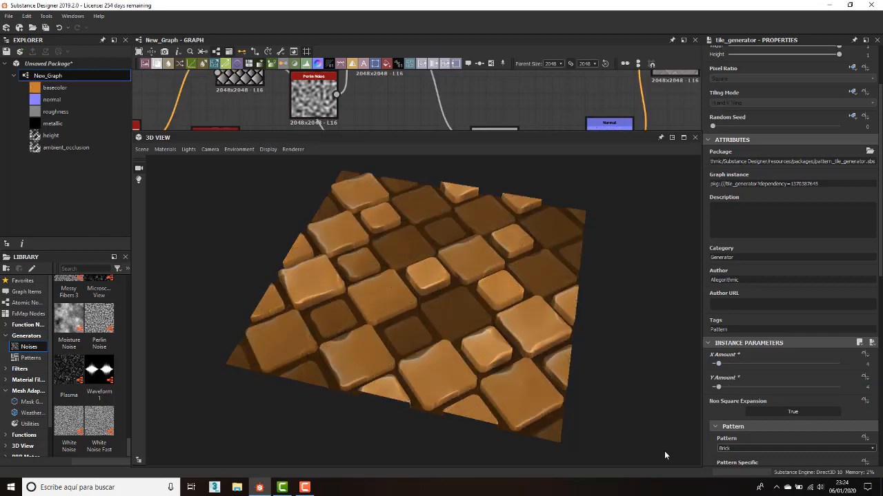
left_click_drag(620, 378, 657, 376)
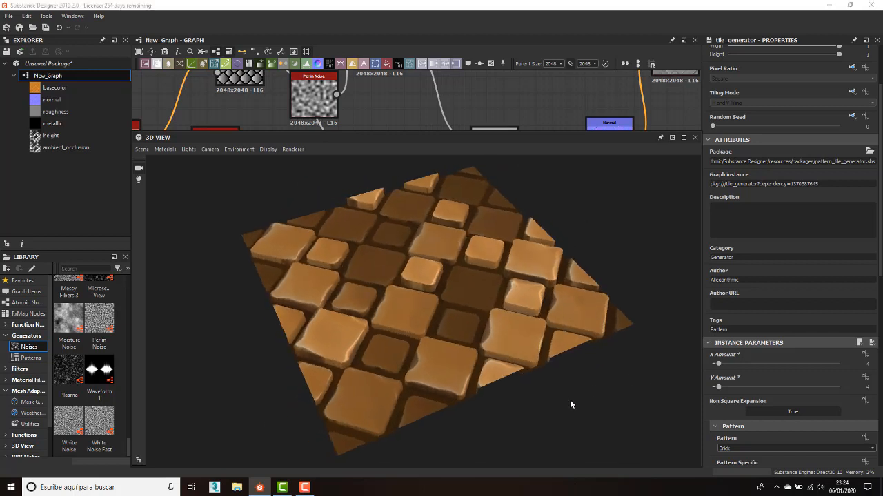